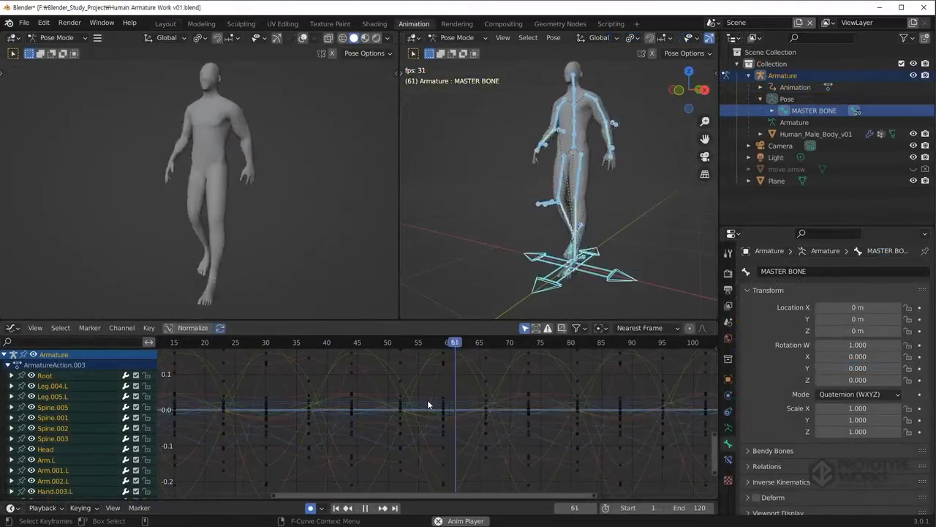
alt+drag(594, 253, 588, 255)
alt+right_drag(587, 256, 584, 266)
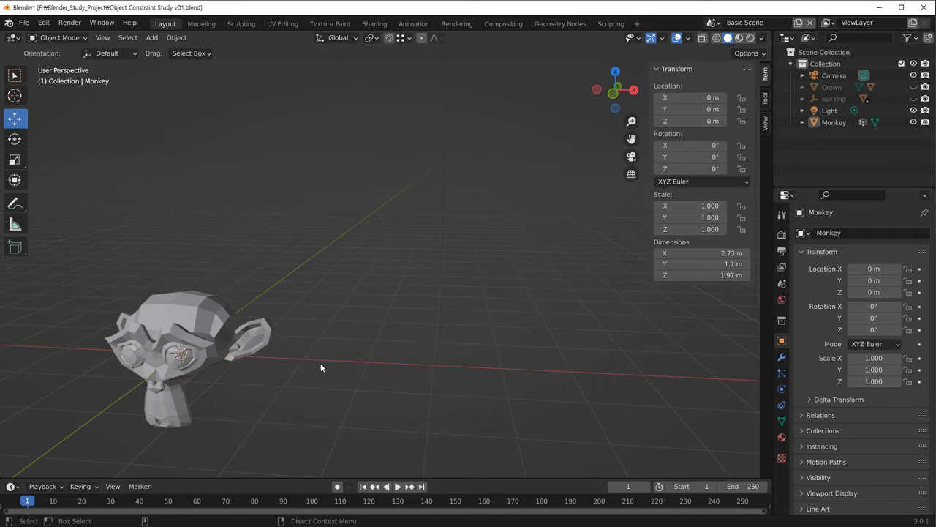
Open the object constraint settings of the monkey head and look through the available constraint types
click(218, 313)
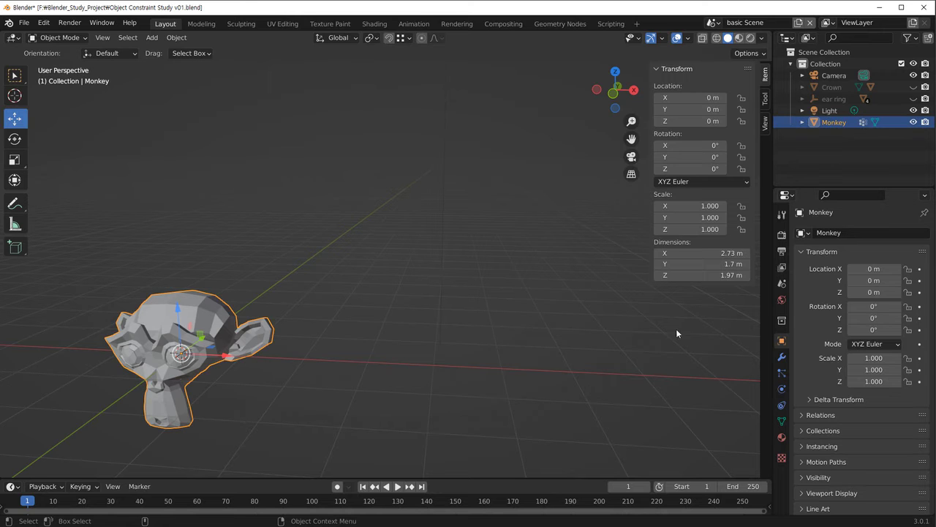
click(782, 283)
click(781, 356)
click(782, 405)
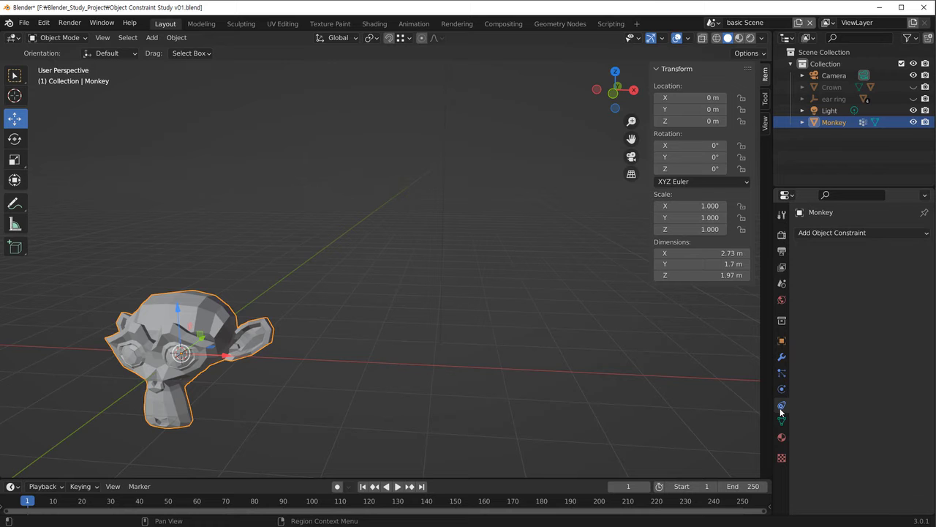
click(846, 234)
click(308, 354)
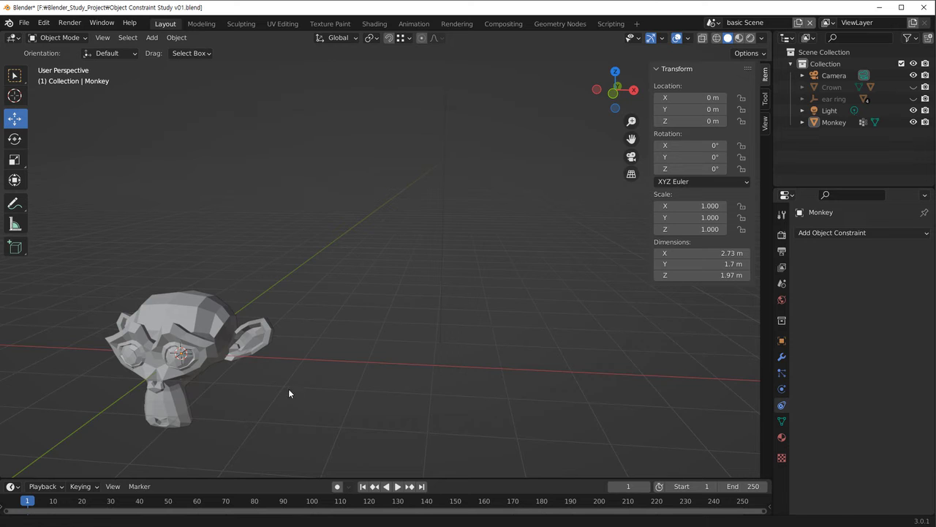
Add an ico sphere and move it about 3.92 m along the X axis, beside the monkey head
middle_drag(289, 390, 298, 361)
key(shift+a)
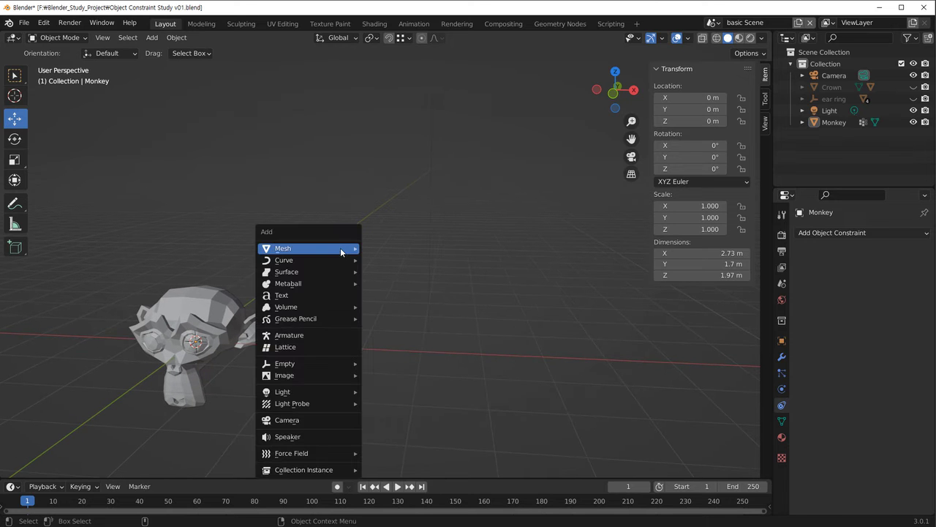
mouse_move(340, 248)
click(441, 293)
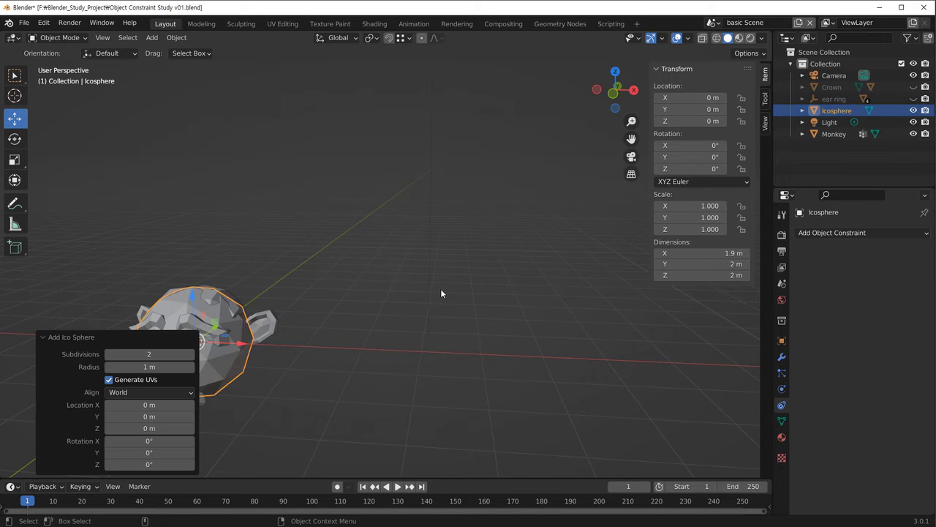
drag(241, 346, 475, 357)
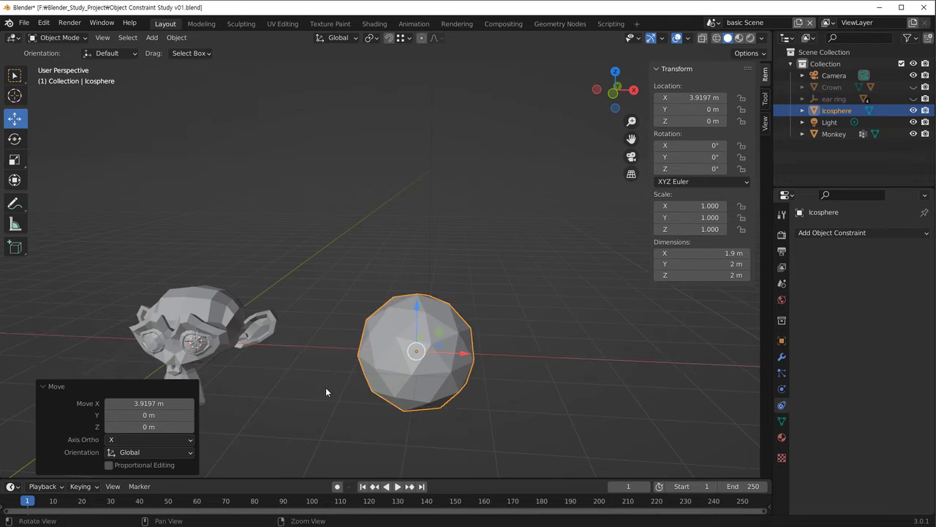
middle_drag(329, 387, 337, 326)
click(336, 326)
Parent the ico sphere to the monkey head using the Object option
click(270, 275)
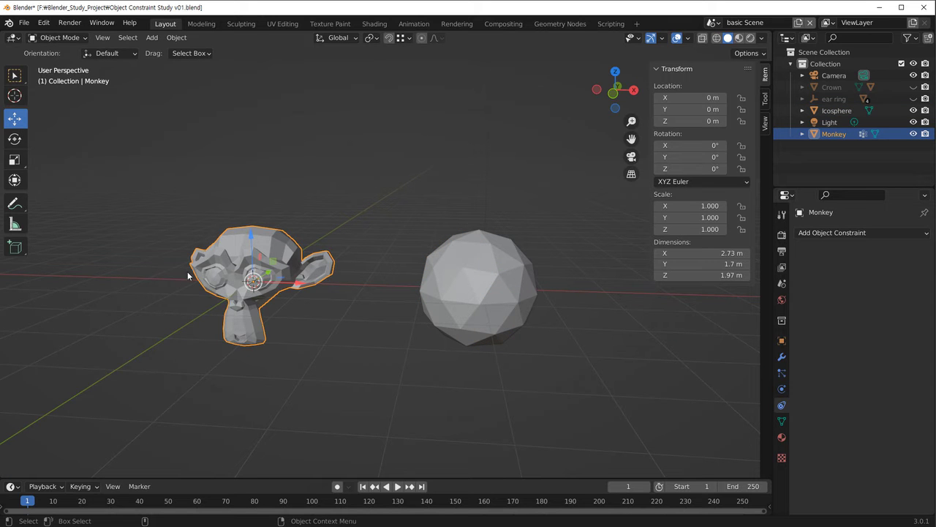
middle_drag(334, 363, 388, 379)
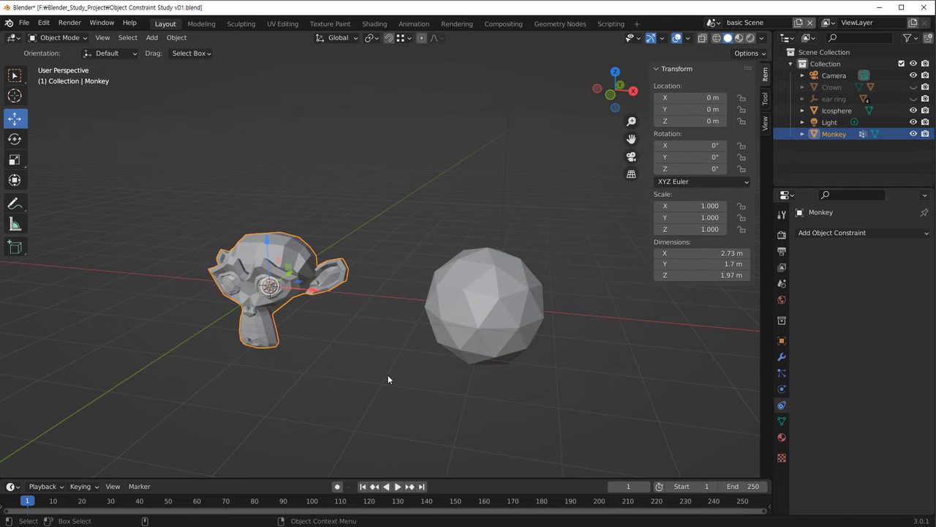
click(387, 379)
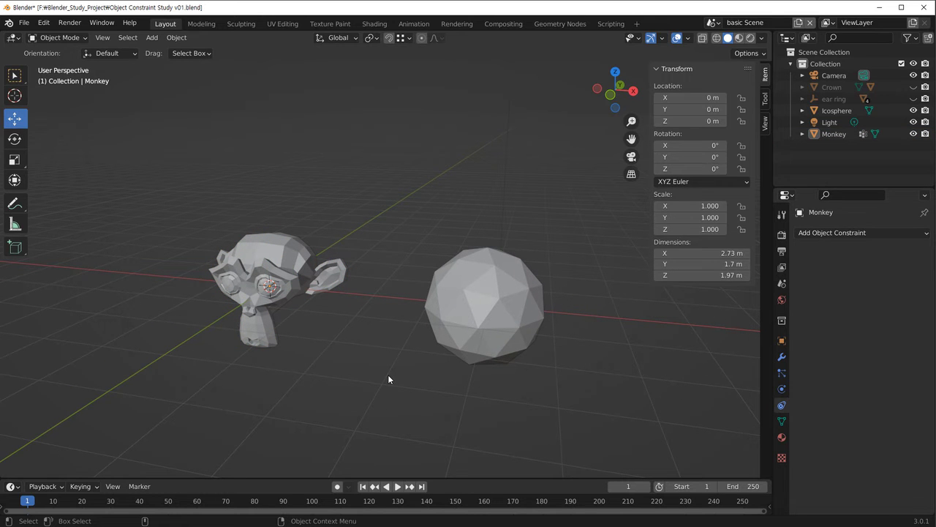
click(453, 345)
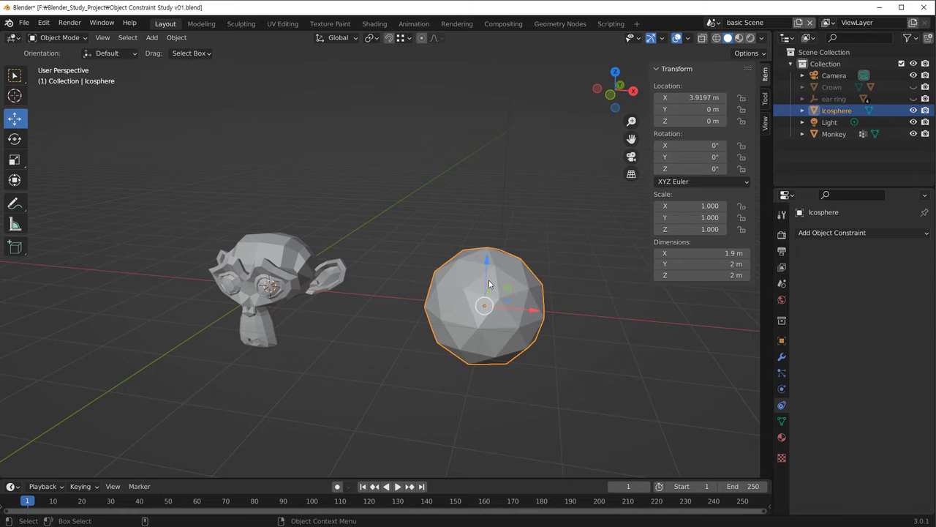
shift+click(292, 268)
key(ctrl+p)
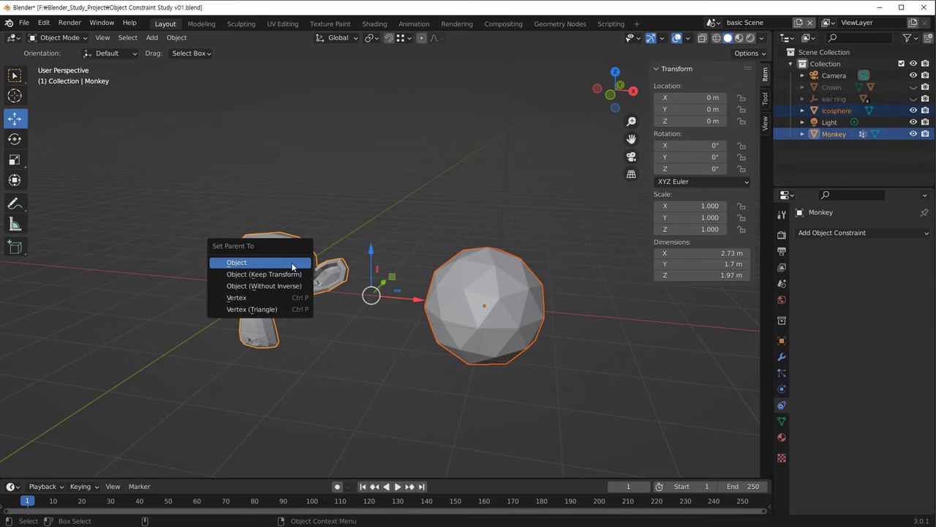
click(248, 263)
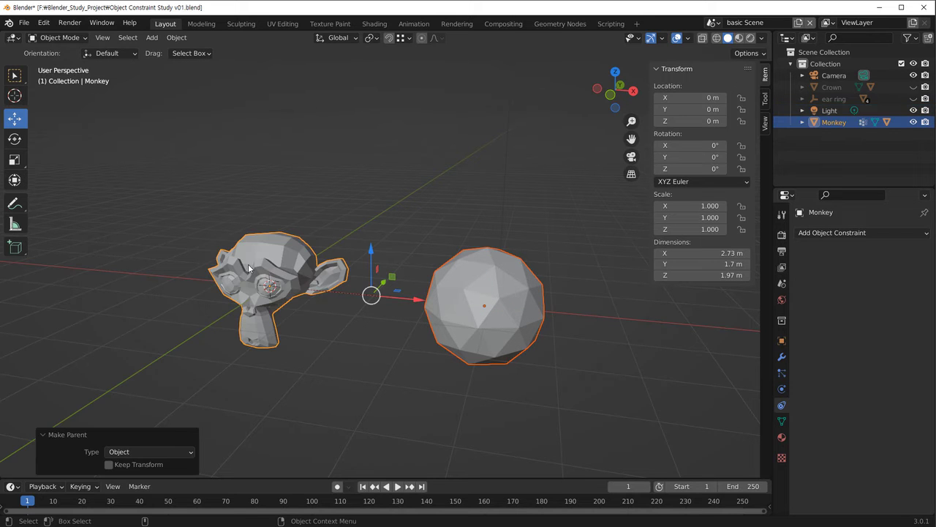
Try moving, rotating and scaling the monkey head to test the parenting, cancelling each transform
click(353, 347)
click(294, 271)
middle_drag(341, 371, 348, 370)
key(g)
right_click(359, 330)
key(s)
key(r)
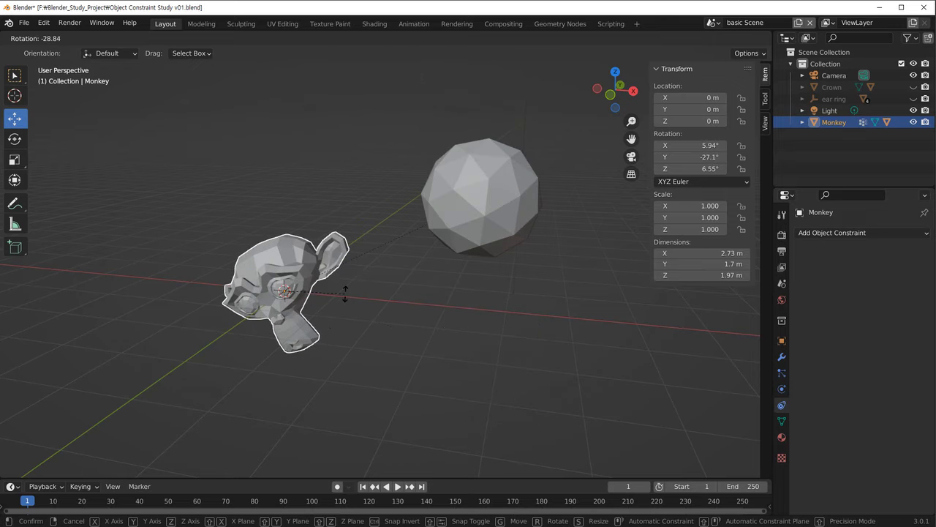
right_click(345, 292)
key(s)
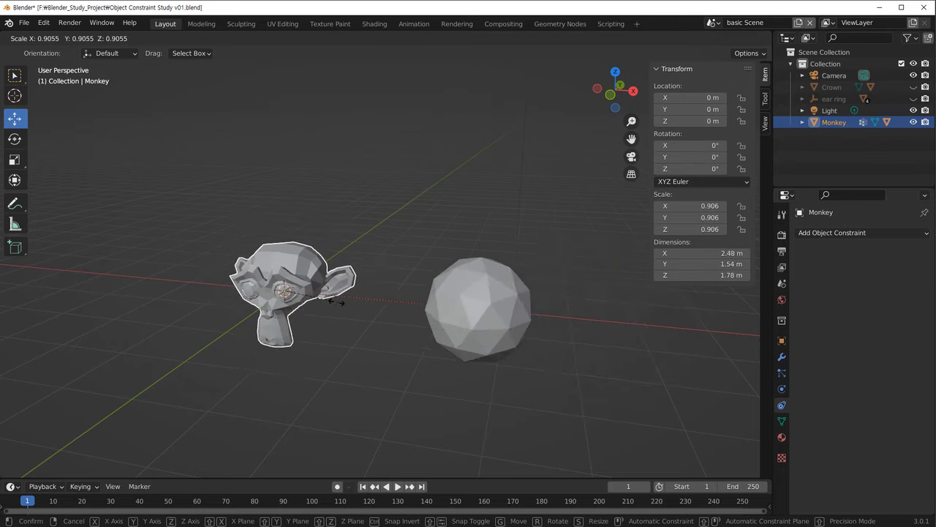
right_click(338, 304)
click(412, 381)
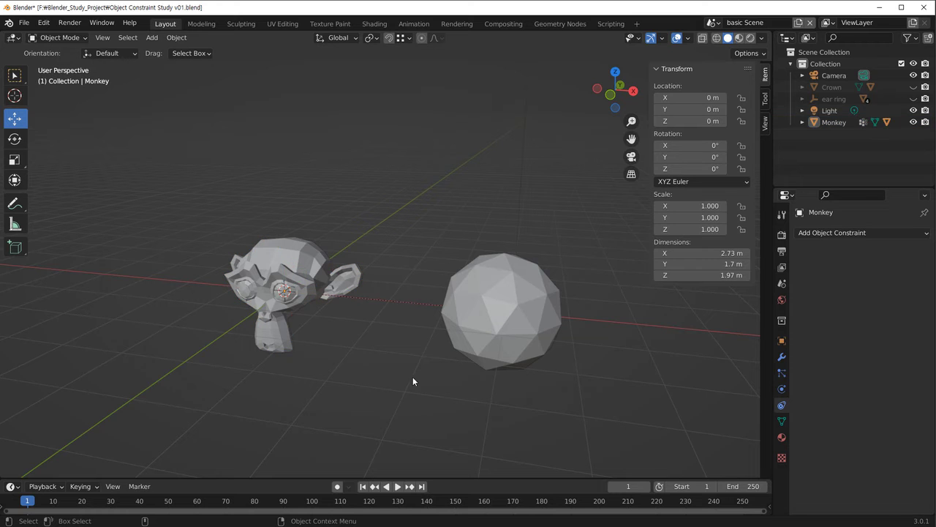
click(500, 324)
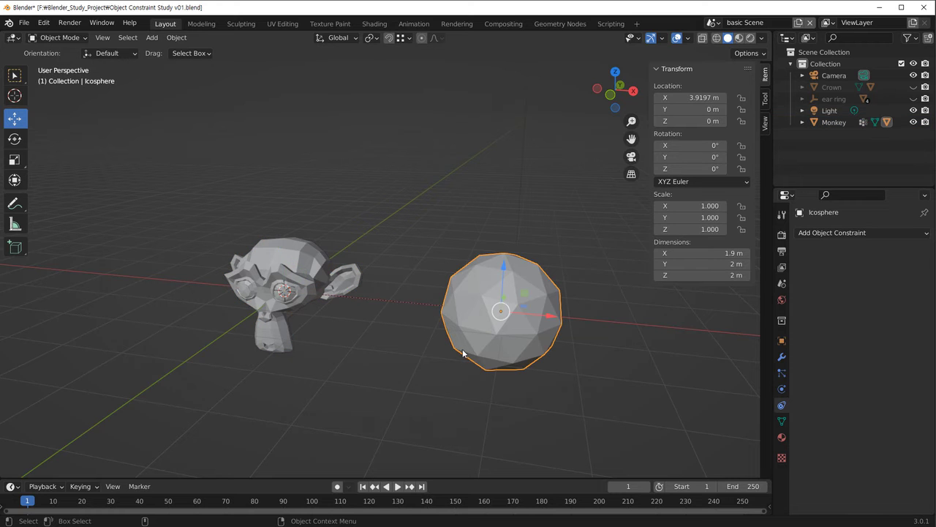
click(265, 289)
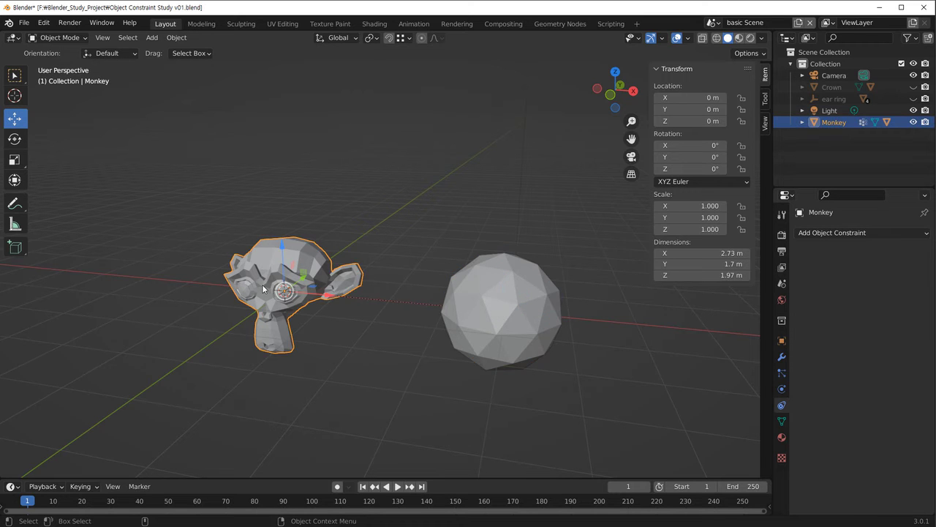
click(476, 308)
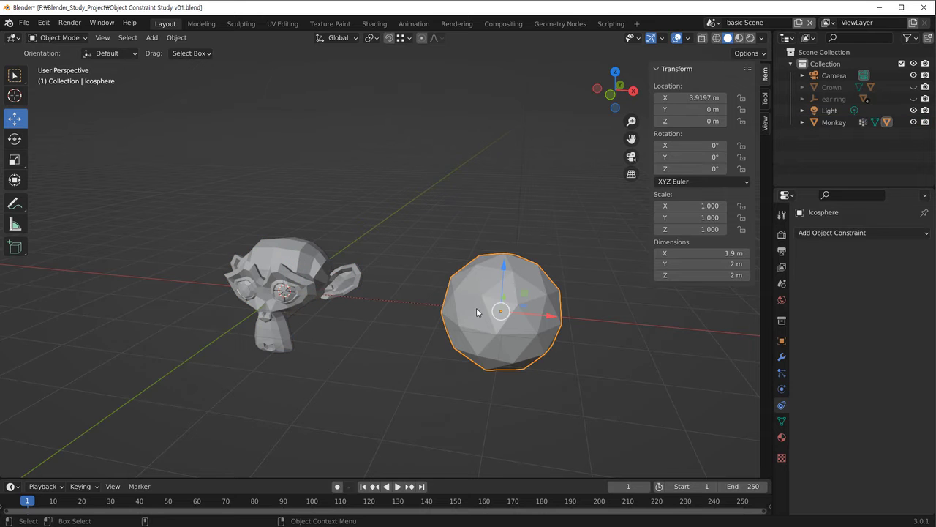
click(331, 296)
click(454, 322)
click(413, 325)
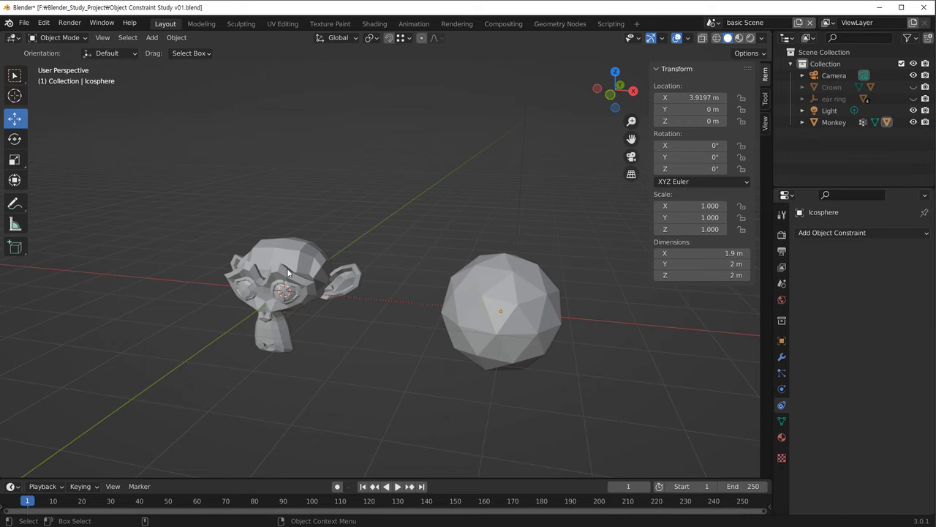
Try moving the monkey head freely upward with the ico sphere parented to it, and cancel the move
click(289, 282)
drag(285, 292, 263, 212)
key(Escape)
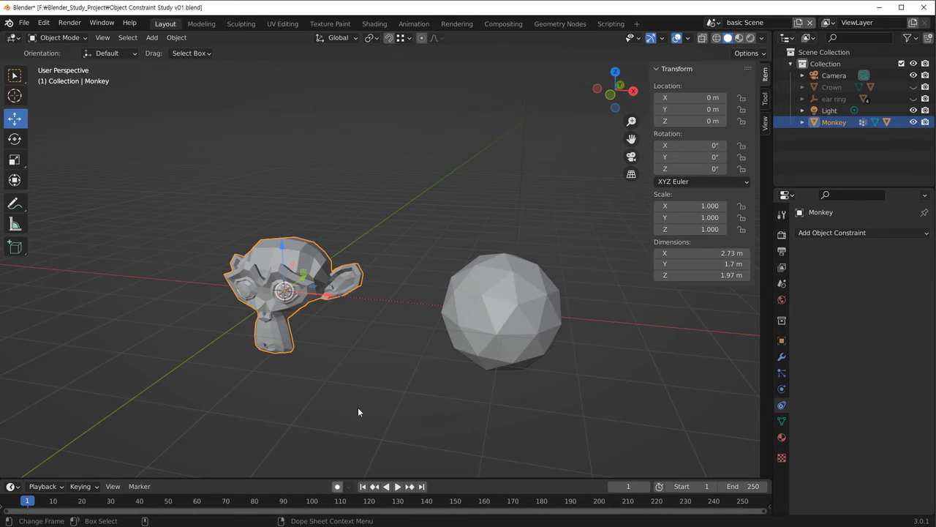
Review the Transform constraints, such as Copy Rotation, offered for the monkey head without adding one
click(517, 318)
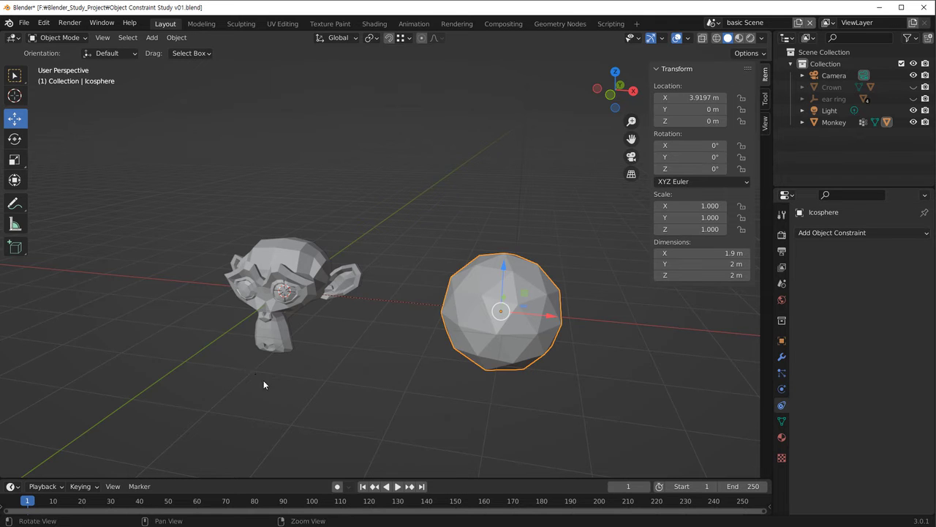
shift+middle_drag(258, 375, 226, 389)
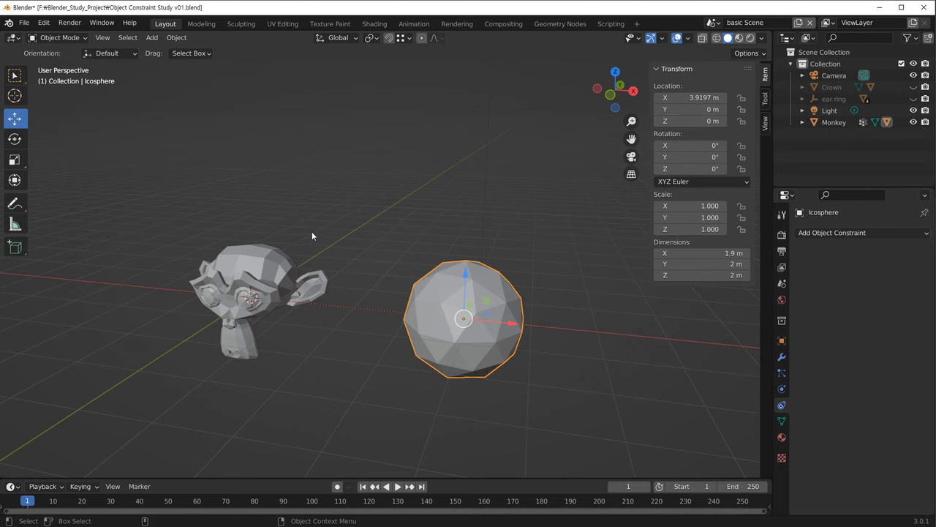
click(308, 201)
click(270, 269)
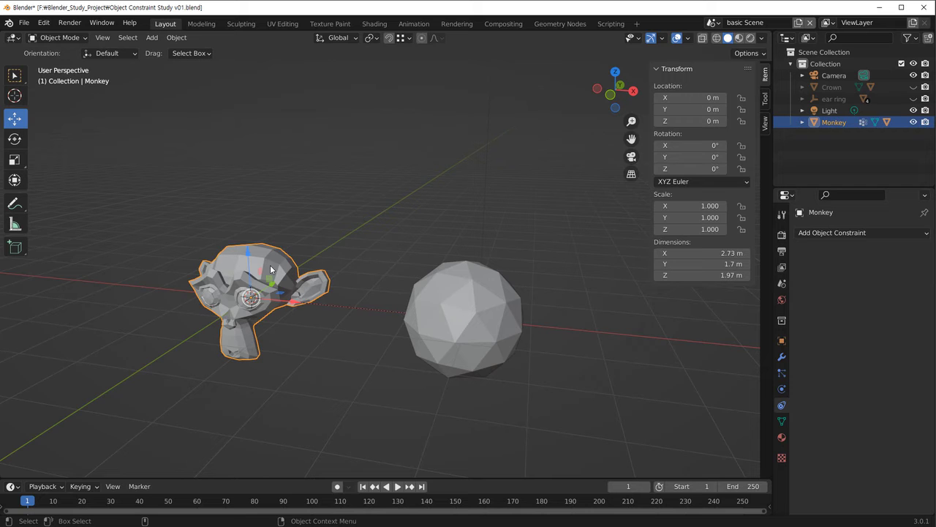
click(842, 234)
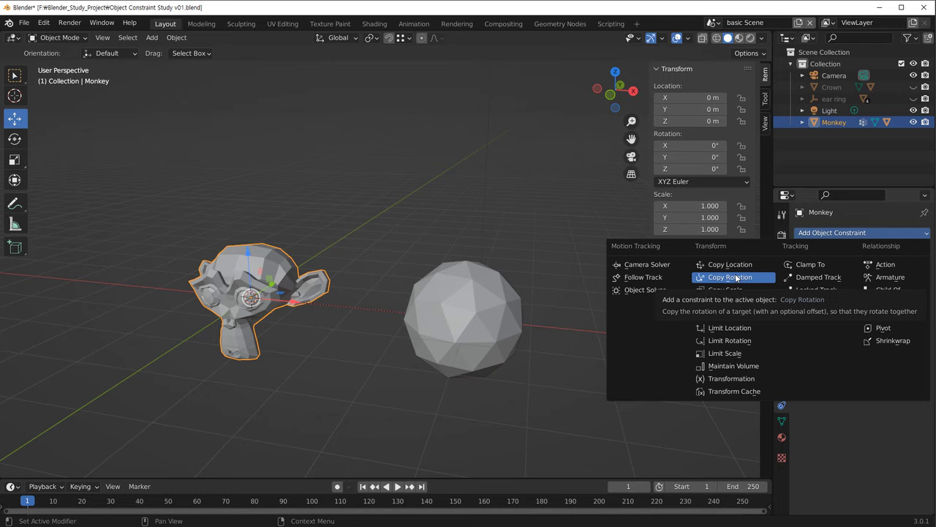
click(377, 391)
Clear the parent relationship between the ico sphere and the monkey head
click(414, 340)
shift+click(233, 300)
key(alt+p)
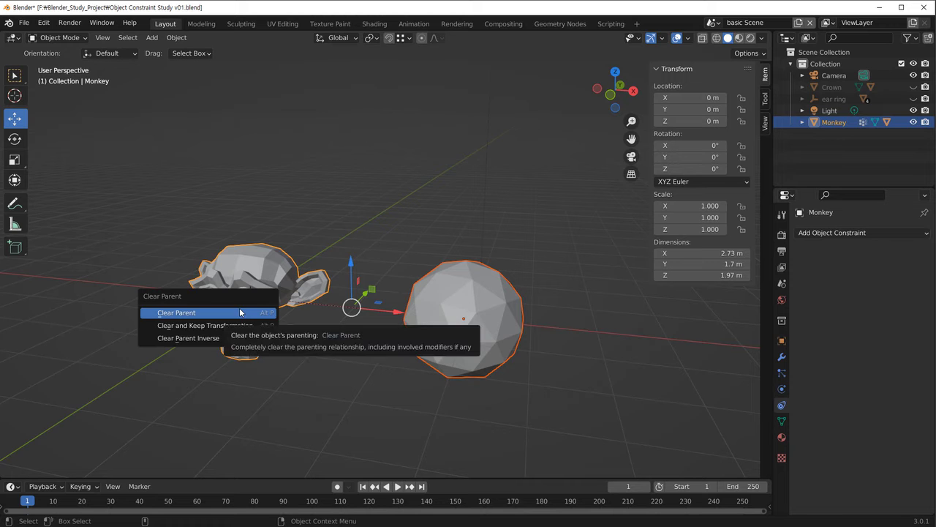
click(240, 311)
click(413, 401)
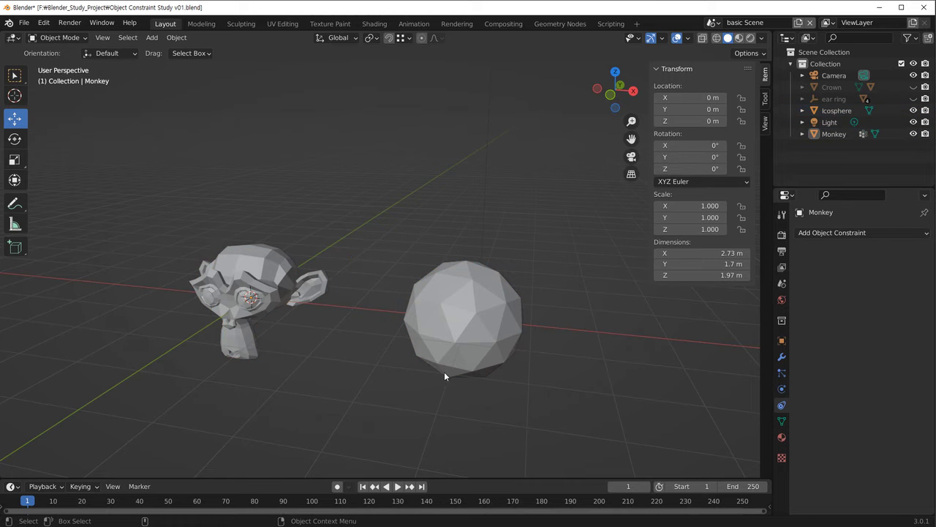
Scale the ico sphere down to about 0.523 and apply its scale
click(477, 352)
middle_drag(477, 351, 408, 380)
key(s)
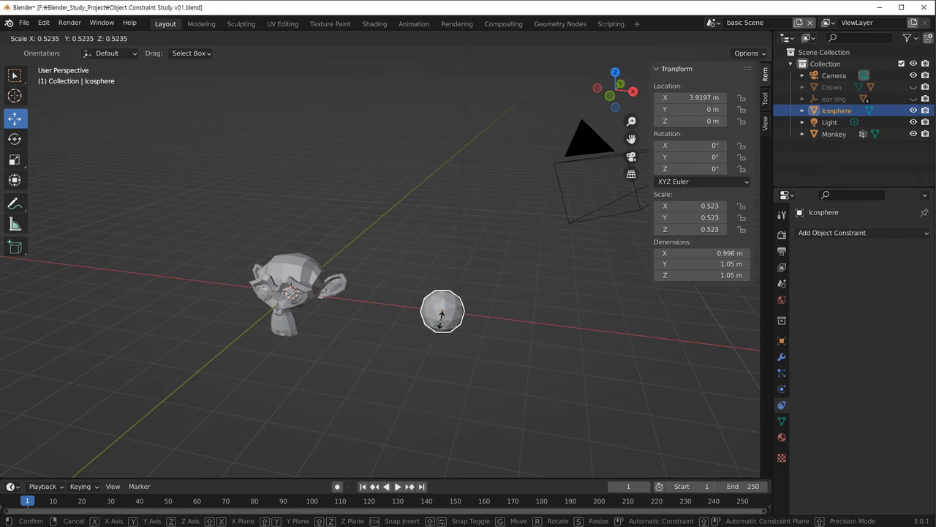
click(441, 317)
middle_drag(432, 352, 457, 375)
key(ctrl+a)
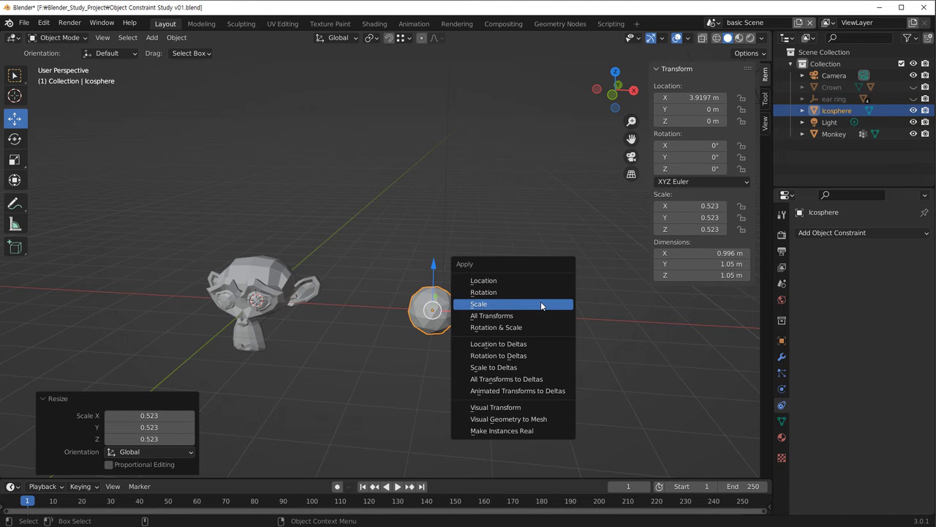
click(541, 304)
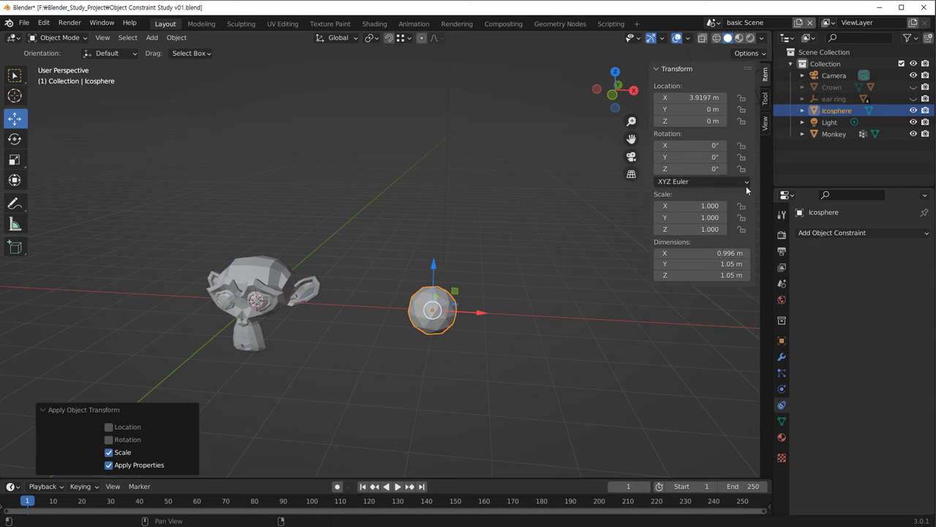
middle_drag(462, 386, 386, 364)
click(377, 365)
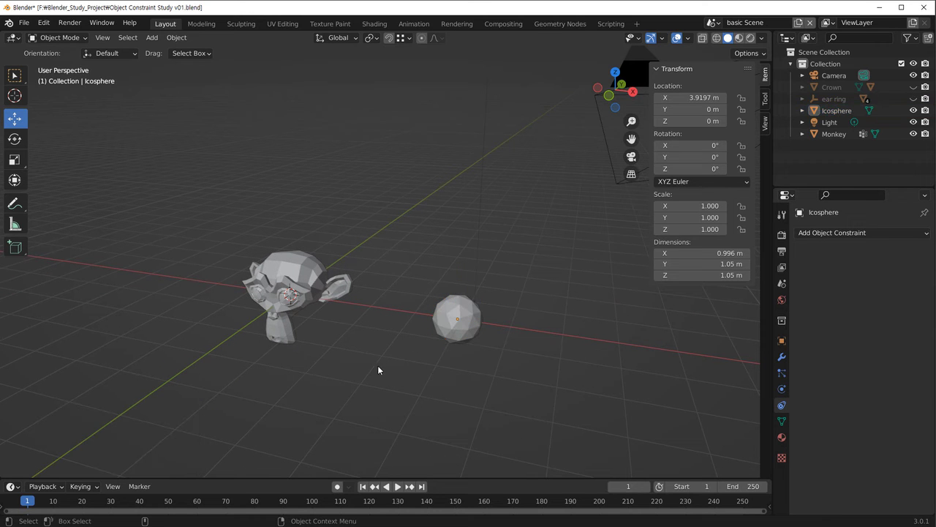
Add a Copy Location constraint to the ico sphere with the Monkey object as its target
click(464, 335)
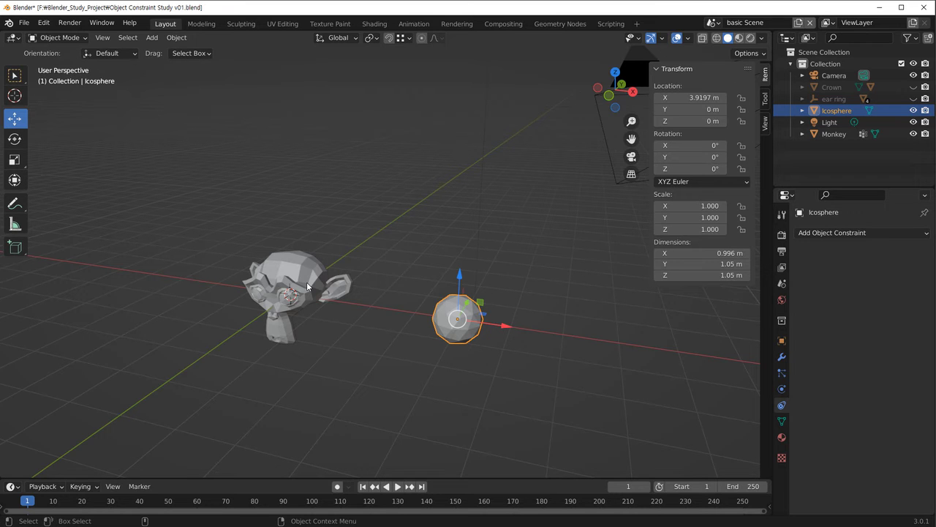
click(460, 386)
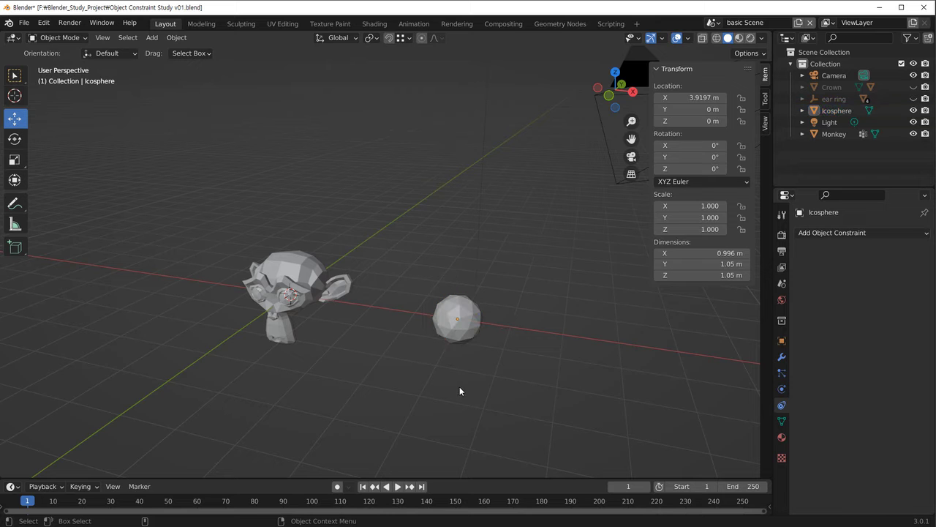
click(473, 307)
click(851, 234)
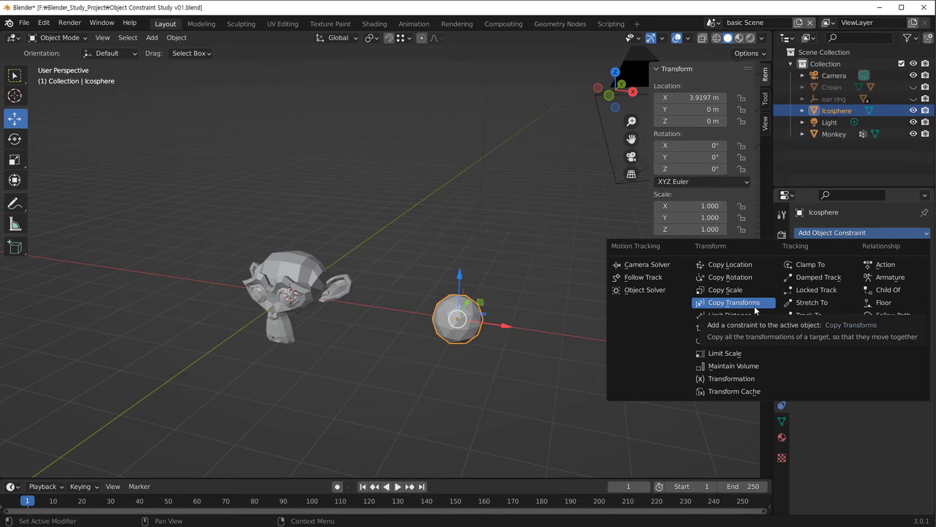
click(461, 368)
click(463, 333)
click(819, 232)
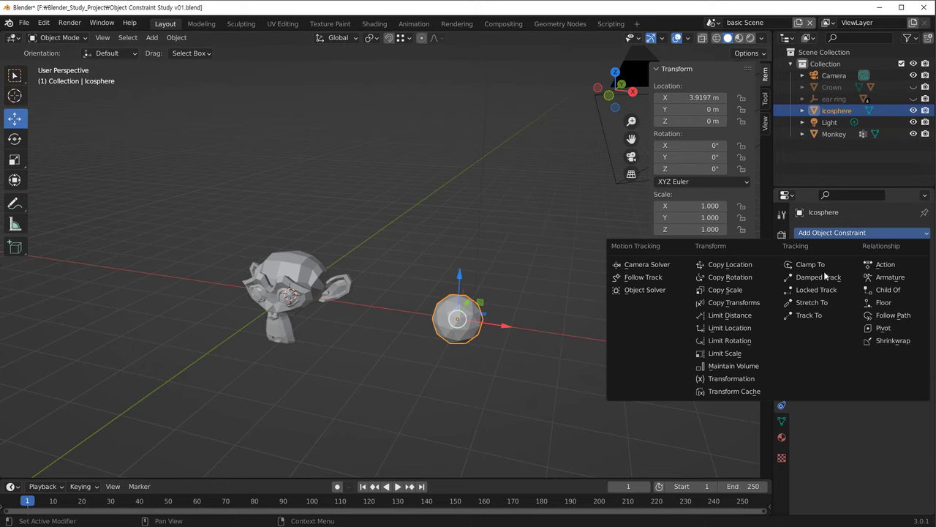
click(742, 270)
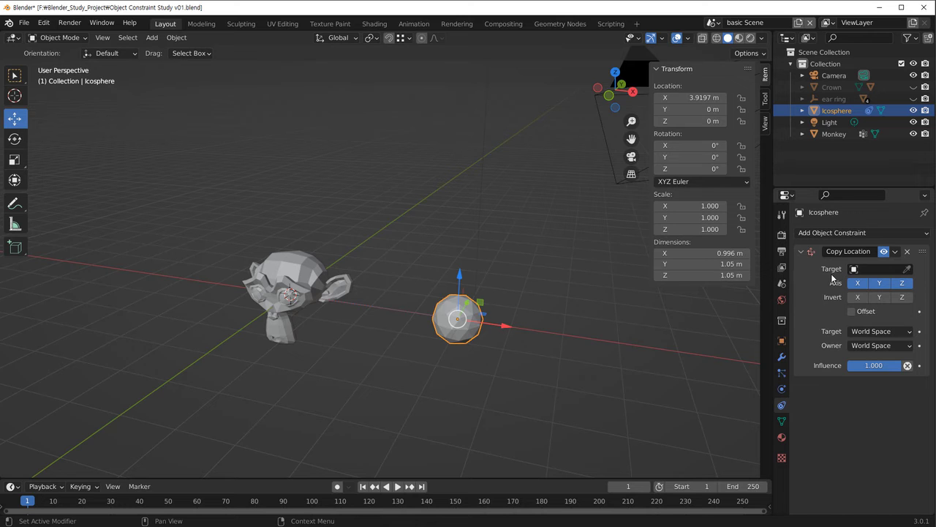
click(907, 270)
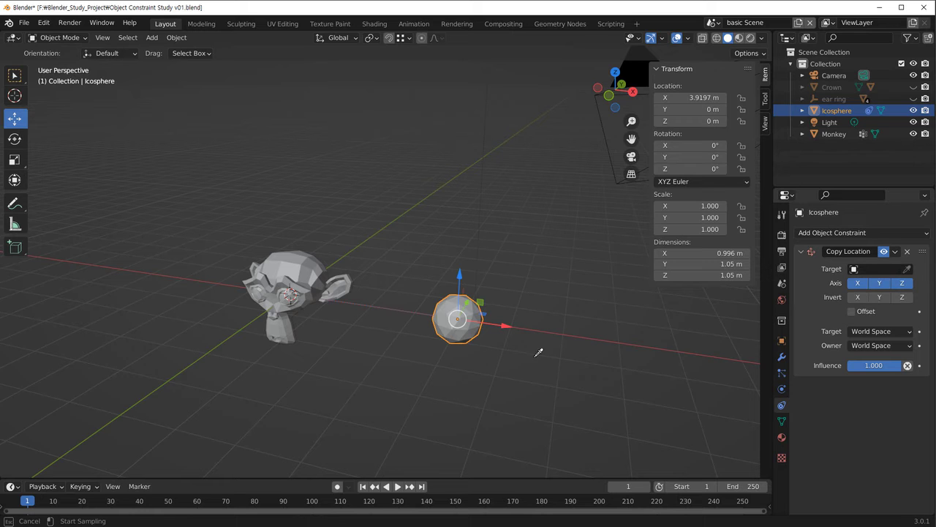
click(304, 270)
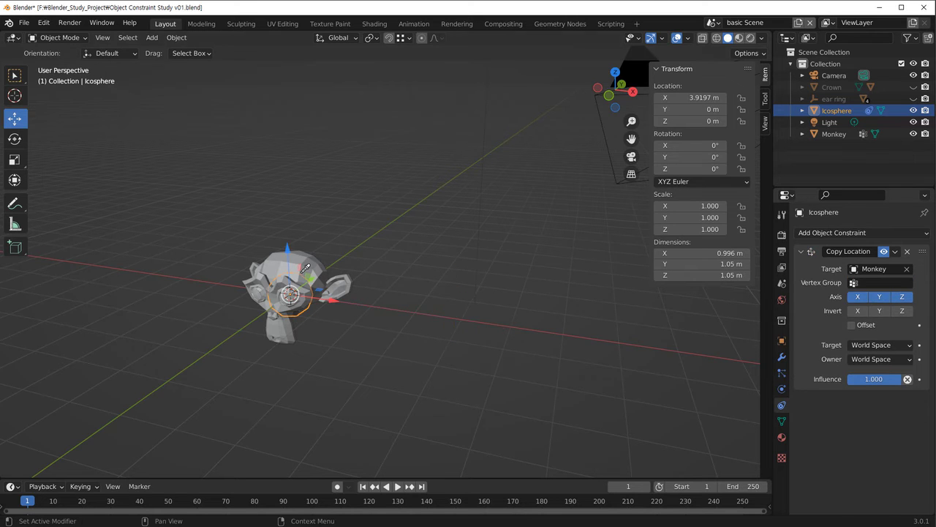
middle_drag(284, 394, 372, 379)
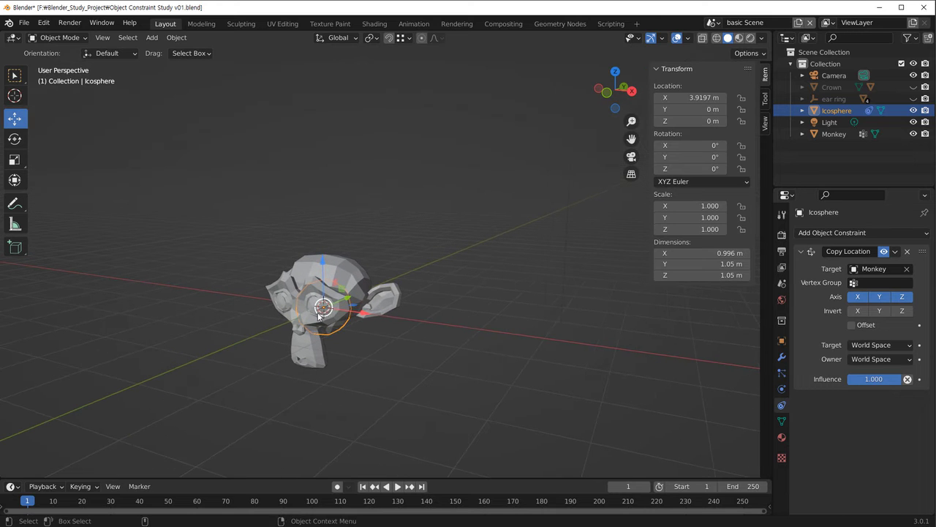
Select the monkey head and display the viewport in wireframe
click(350, 270)
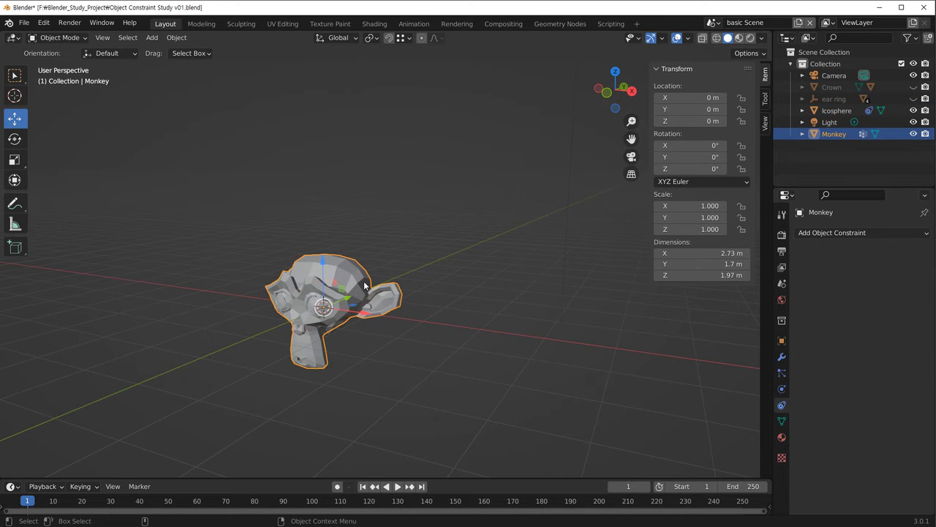
middle_drag(343, 321, 422, 356)
key(shift+z)
Try moving the monkey head upward with the ico sphere constrained to its location, and undo the move
alt+right_drag(393, 364, 438, 374)
alt+drag(438, 374, 337, 338)
middle_drag(337, 341, 343, 367)
mouse_move(344, 364)
alt+right_down()
mouse_move(345, 380)
mouse_move(335, 379)
alt+right_up()
mouse_move(335, 379)
alt+middle_down()
mouse_move(316, 365)
mouse_move(329, 364)
mouse_move(333, 379)
alt+middle_up()
drag(321, 308, 315, 234)
key(ctrl+z)
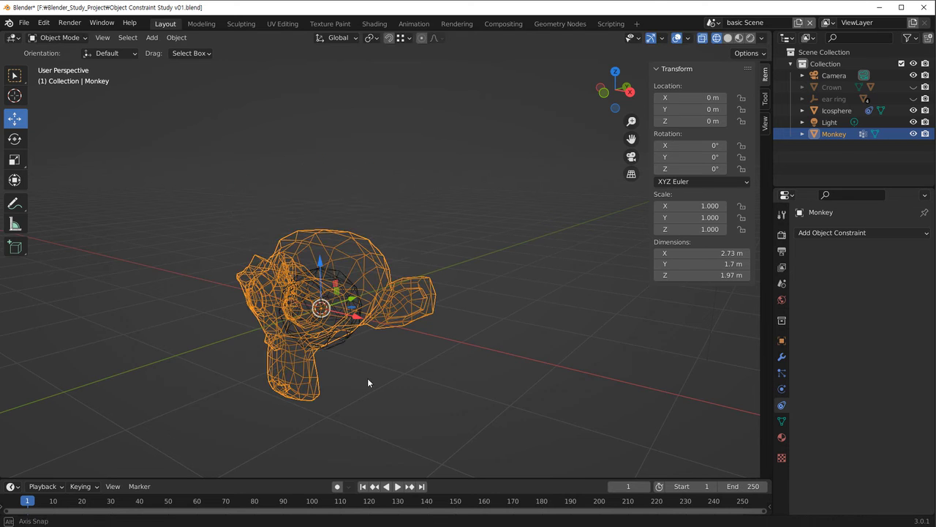
Limit the ico sphere's Copy Location constraint to the X axis by disabling Y and Z
click(343, 343)
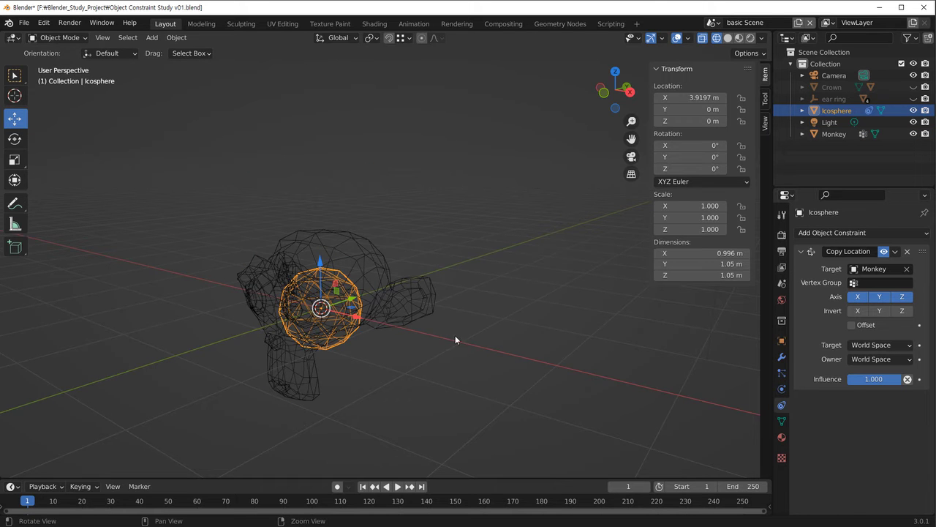
scroll(410, 355, up, 3)
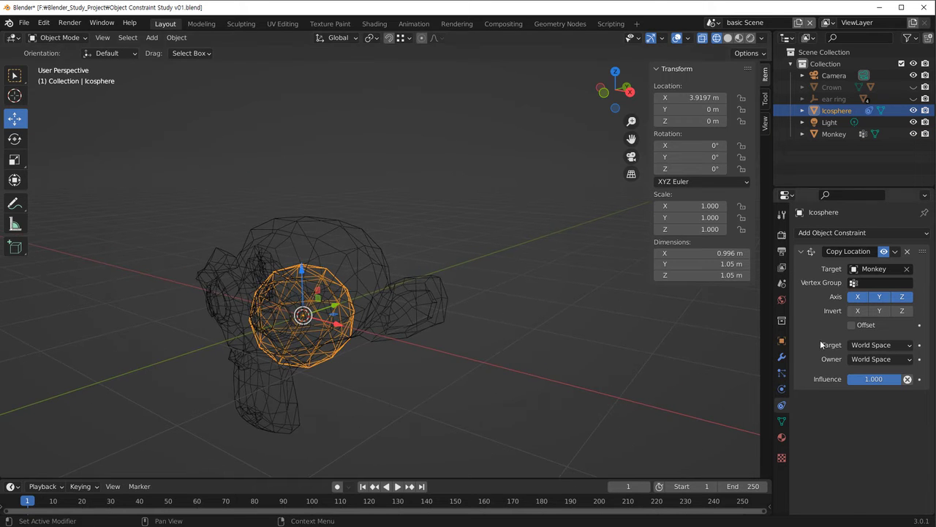
click(882, 299)
click(907, 298)
click(860, 298)
click(860, 298)
scroll(425, 363, down, 4)
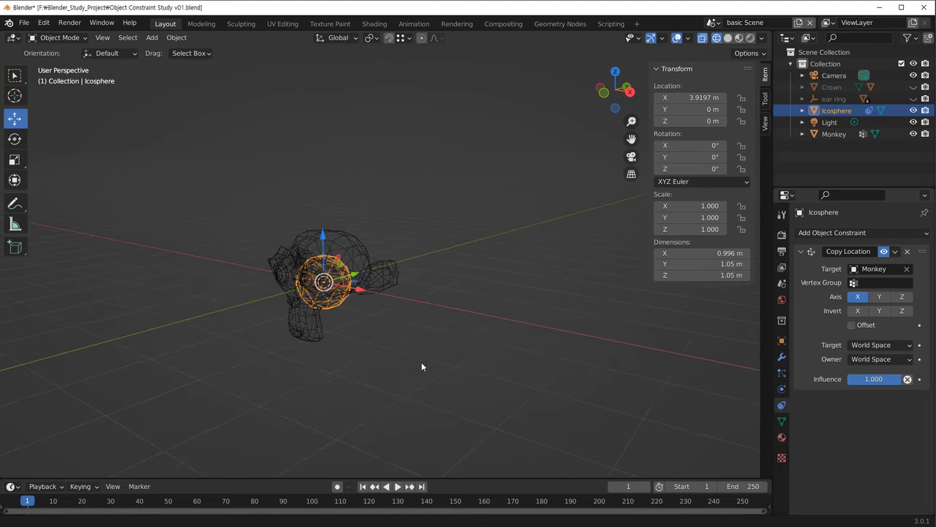
Move the monkey head freely to about X -0.84, Y -0.29, Z 1.03 m, undoing any further move, and return to solid shading
middle_drag(422, 350, 388, 350)
click(374, 264)
mouse_move(332, 286)
mouse_down()
mouse_move(240, 193)
mouse_move(248, 165)
mouse_move(500, 315)
mouse_move(148, 389)
mouse_move(397, 365)
mouse_move(501, 175)
mouse_move(170, 121)
mouse_move(176, 231)
mouse_move(313, 232)
mouse_move(278, 221)
mouse_move(629, 250)
mouse_move(197, 220)
mouse_move(505, 428)
mouse_move(259, 168)
mouse_move(395, 208)
mouse_move(242, 260)
mouse_up()
key(shift+z)
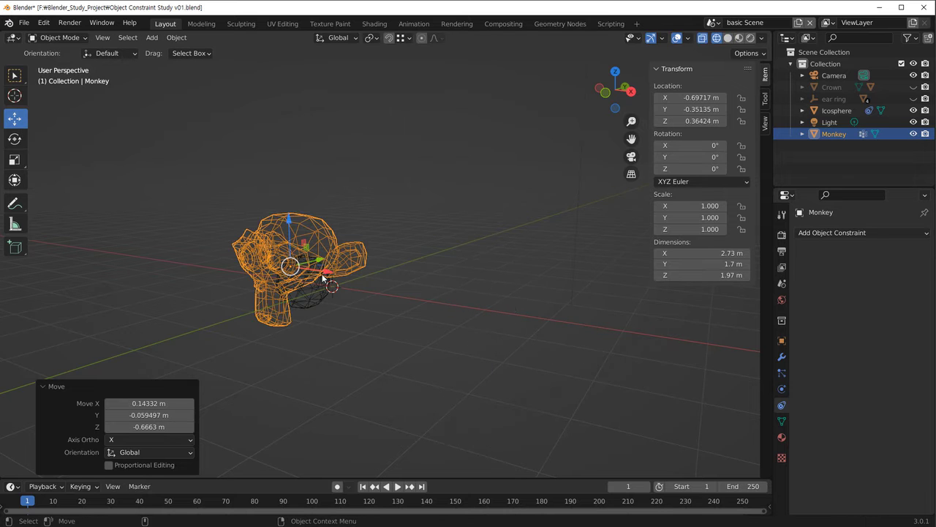
mouse_move(329, 337)
middle_down()
mouse_move(392, 373)
mouse_move(364, 354)
mouse_move(370, 362)
middle_up()
key(ctrl+z)
click(371, 362)
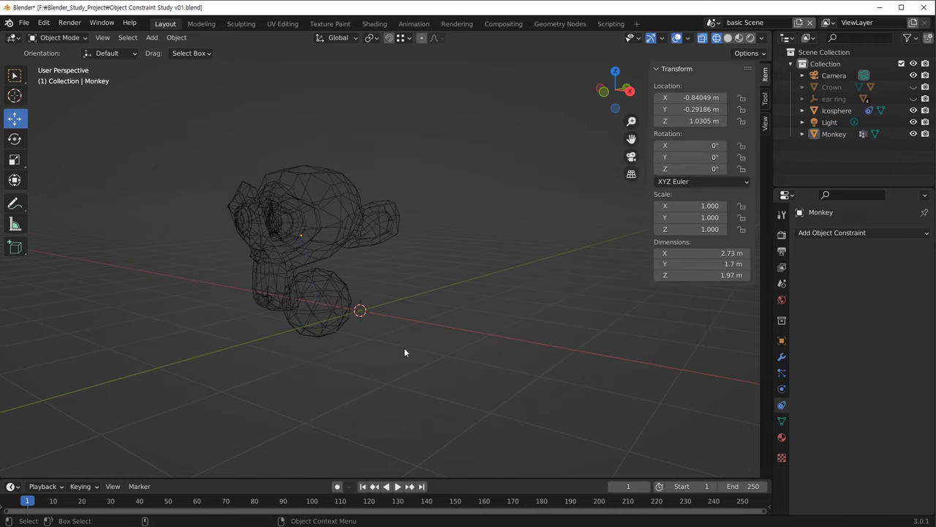
key(shift+z)
Give the ico sphere a new material with a pink viewport display color of H 0.925, S 0.957, V 0.800
click(311, 301)
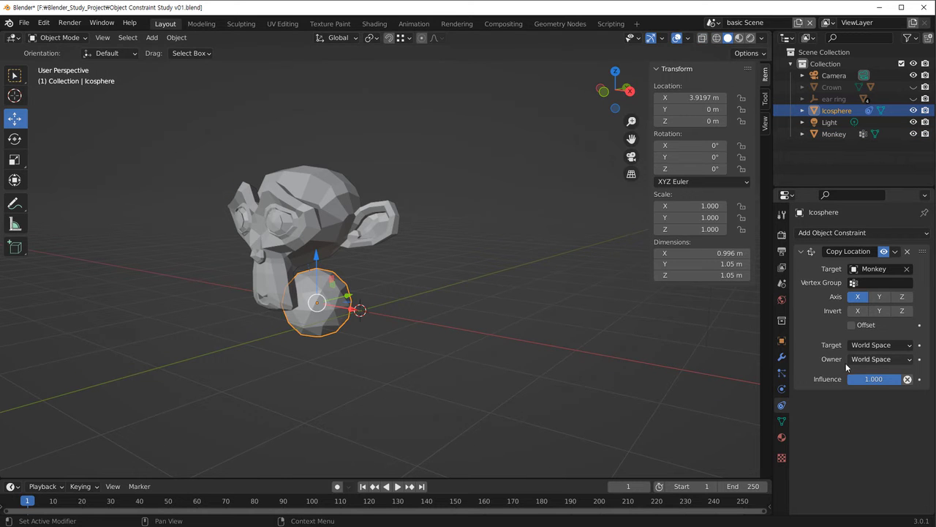
click(781, 437)
click(866, 282)
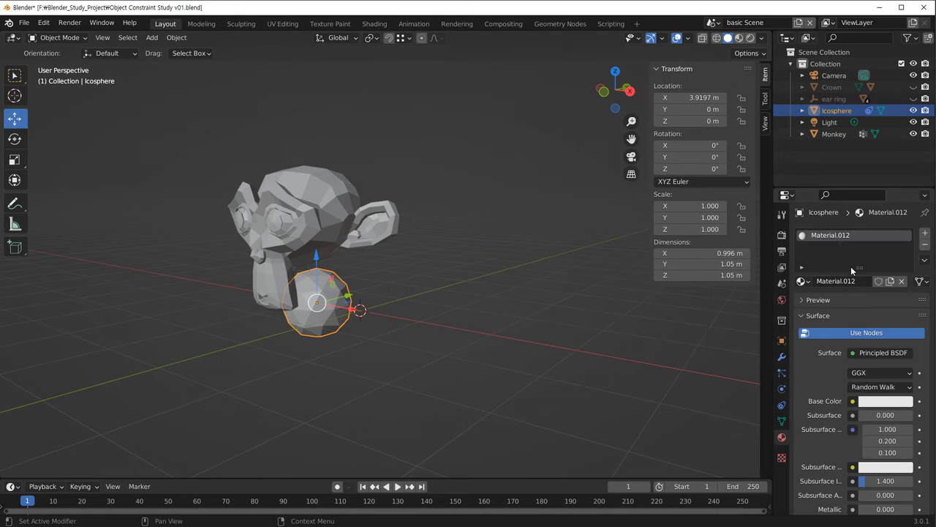
scroll(841, 395, down, 12)
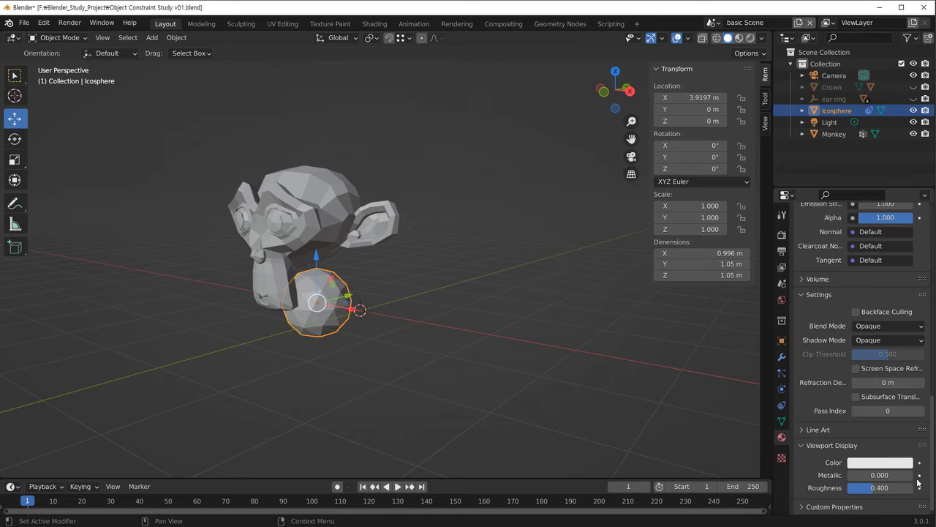
scroll(816, 461, up, 2)
click(827, 489)
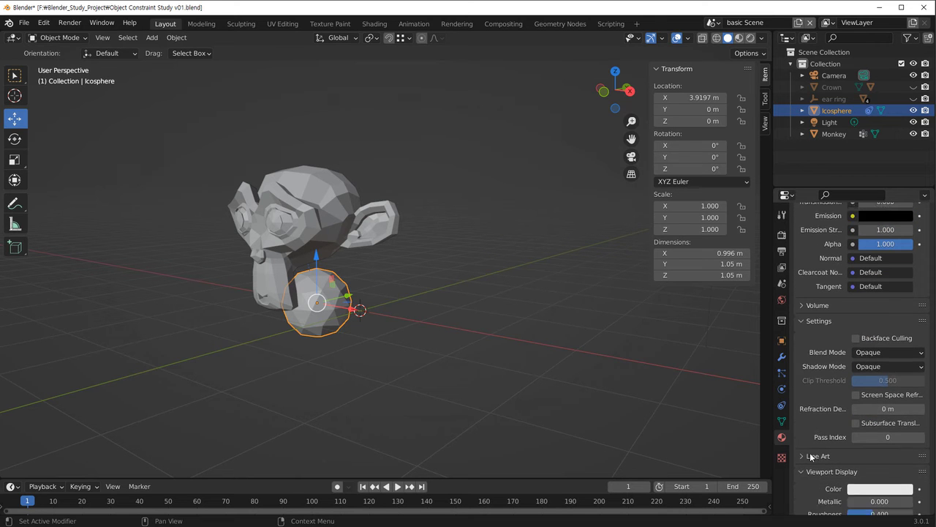
scroll(834, 472, down, 1)
click(850, 463)
drag(863, 374, 873, 364)
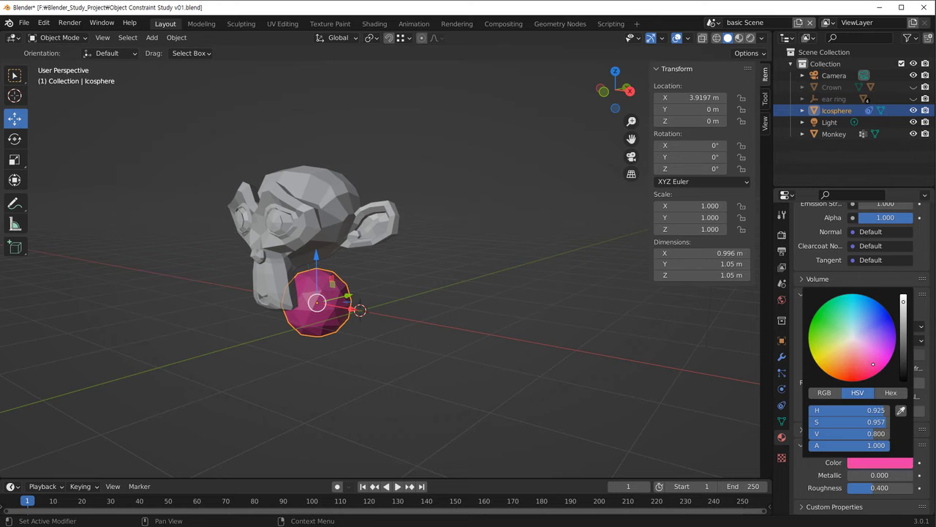
click(453, 261)
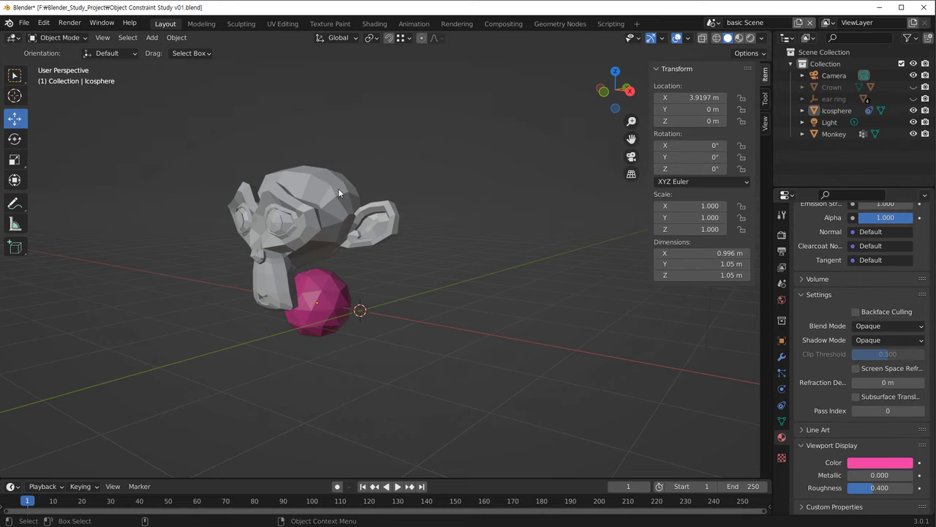
Give the monkey head a new material with a blue viewport display color of H 0.612, S 0.910, V 0.800
click(348, 197)
click(876, 281)
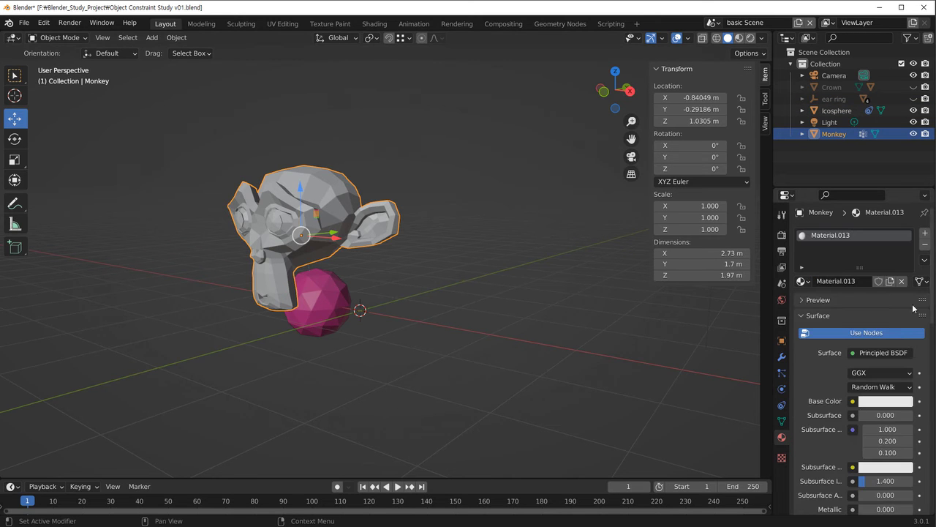
drag(932, 270, 926, 483)
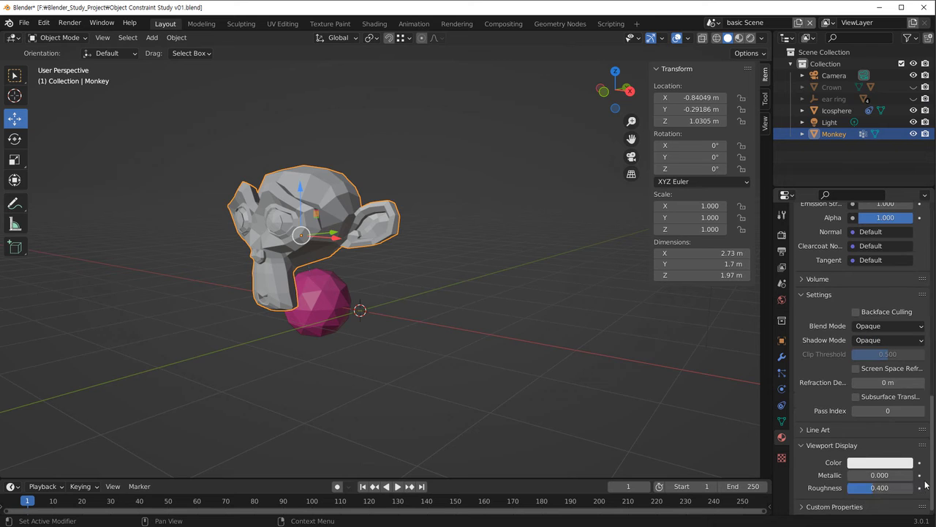
click(871, 462)
click(869, 314)
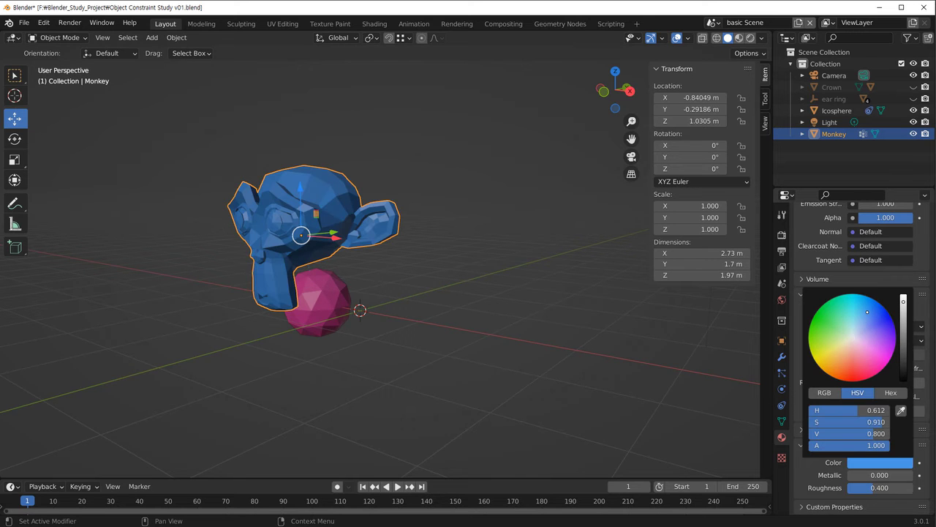
middle_drag(386, 309, 332, 356)
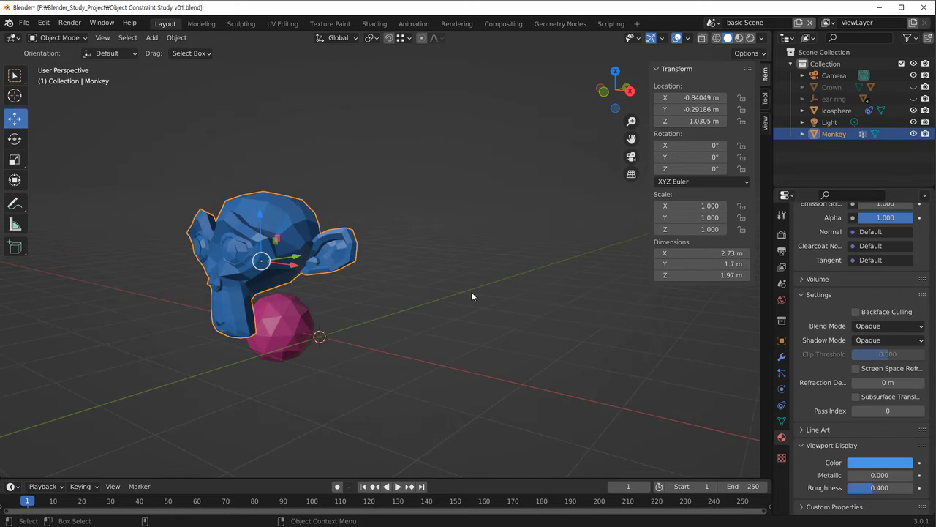
Try the Object color mode in the viewport shading, and switch back to Material color
click(471, 293)
click(758, 38)
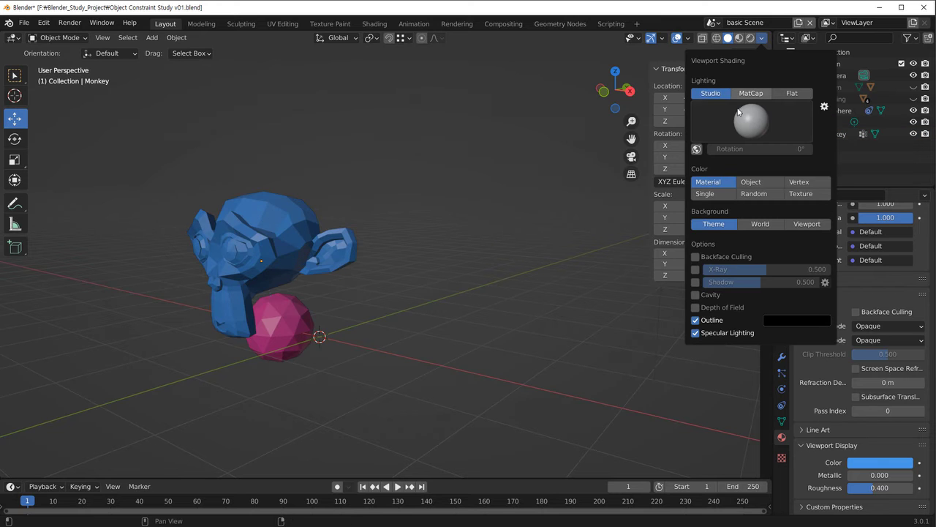
click(755, 181)
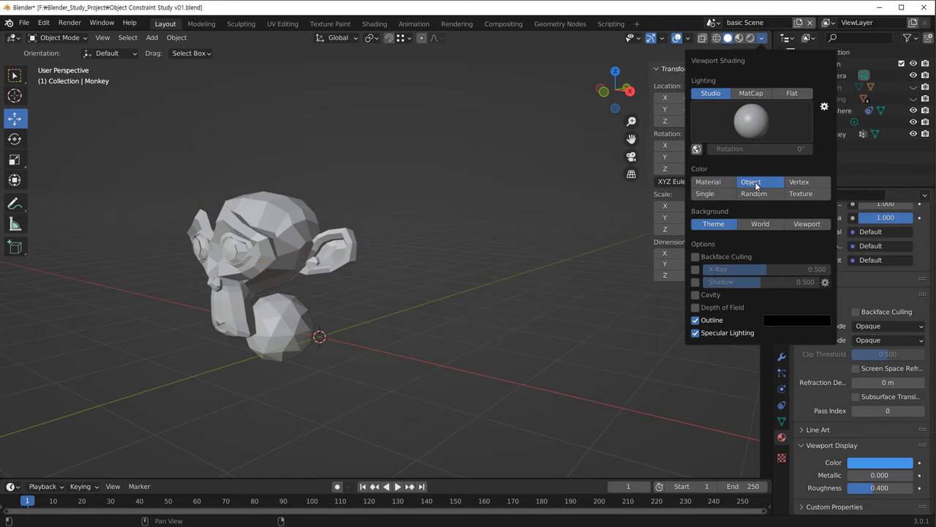
click(719, 184)
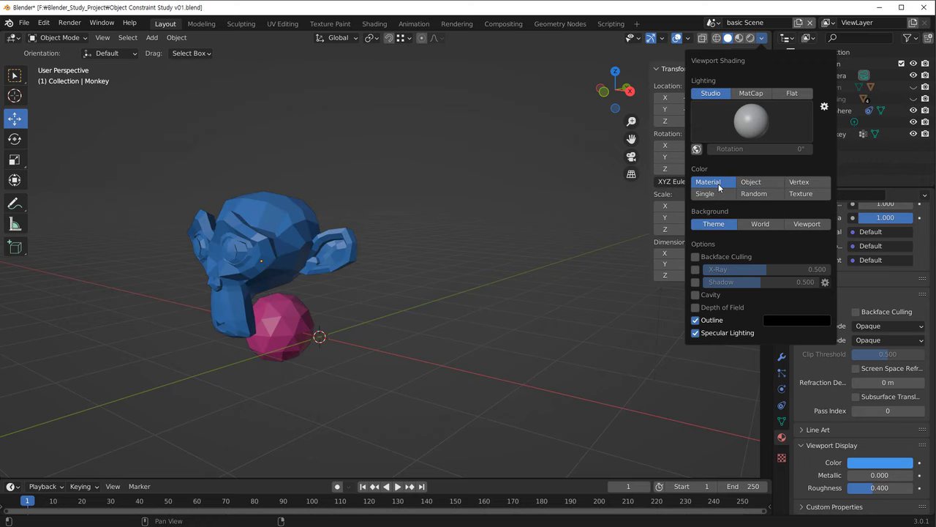
Widen the properties area and enable the Y axis in the ico sphere's Copy Location constraint
click(280, 349)
click(781, 404)
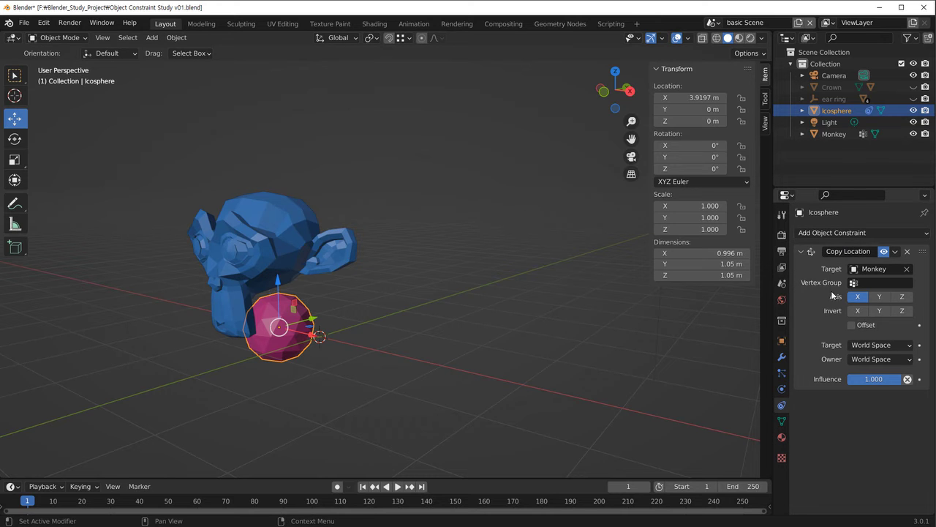
drag(773, 309, 724, 309)
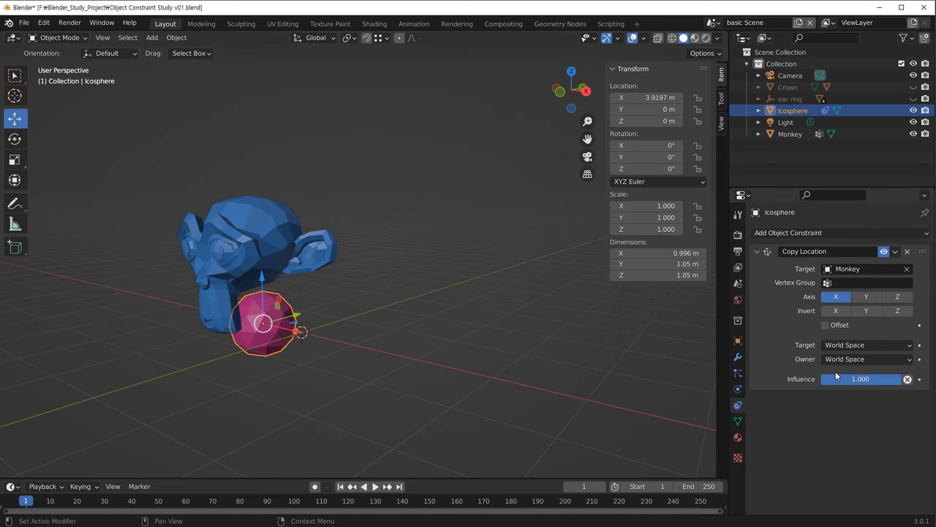
click(868, 297)
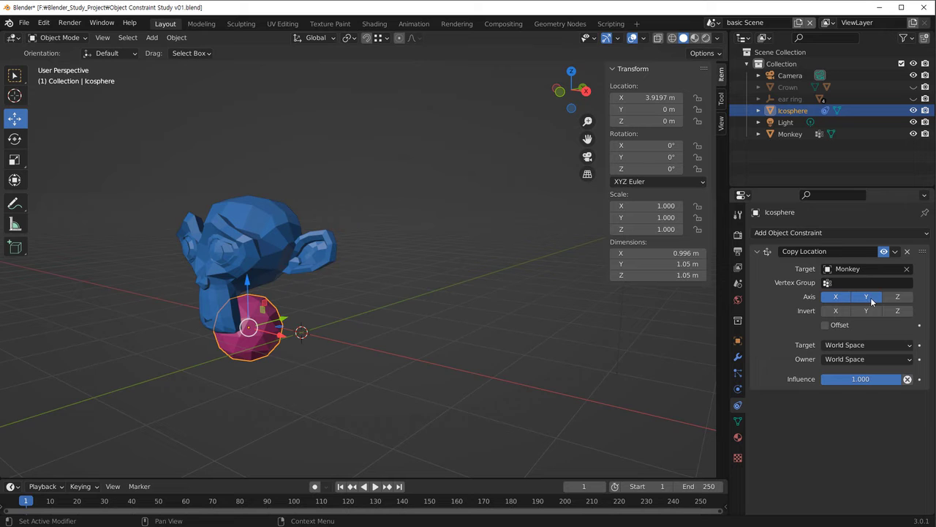
Try moving the monkey head freely with the ico sphere following on X and Y, and undo the move
middle_drag(366, 311, 326, 261)
click(328, 279)
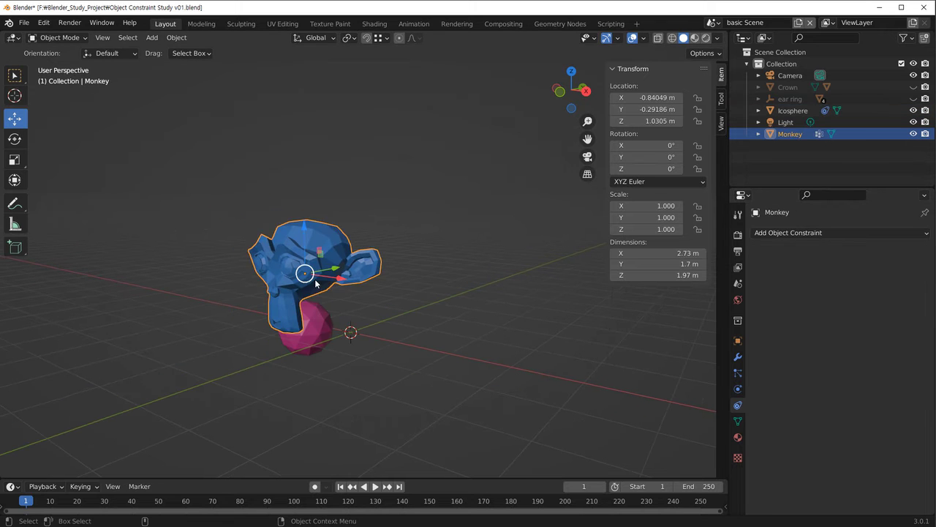
key(g)
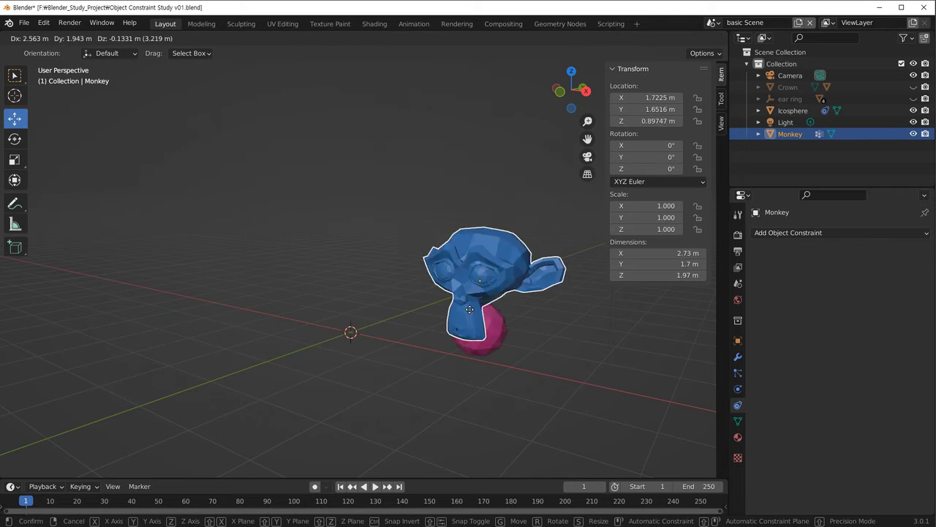
click(371, 260)
key(ctrl+z)
Return to the ico sphere and enable the Z axis in its Copy Location constraint
key(ctrl+z)
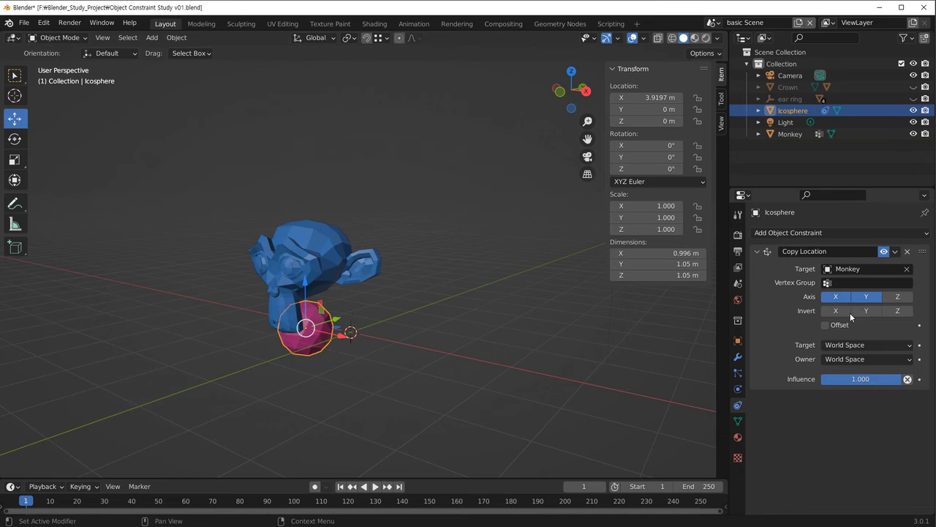
click(904, 297)
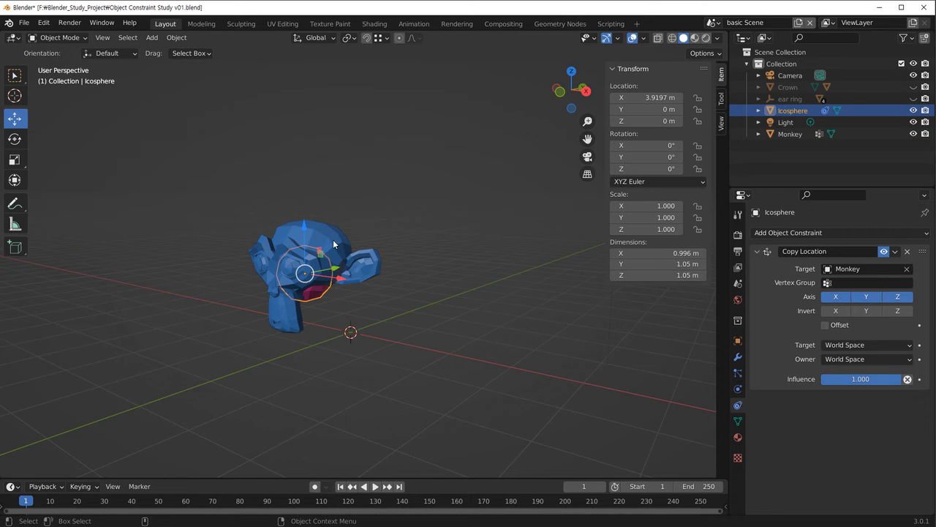
Try moving the monkey head with the ico sphere copying all three axes, and undo the move
click(306, 275)
drag(307, 274, 340, 318)
key(ctrl+z)
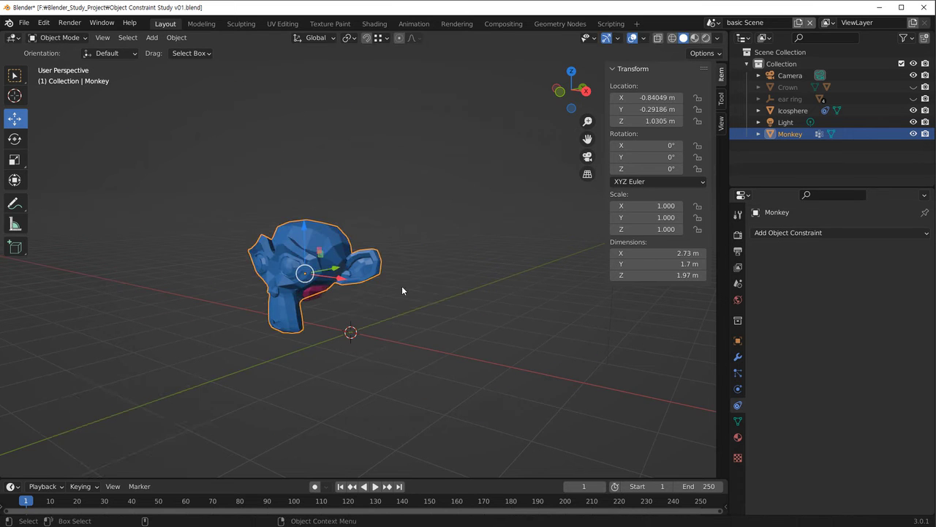
Select the ico sphere and enable Offset in its Copy Location constraint
middle_drag(320, 335, 411, 373)
click(347, 312)
click(296, 298)
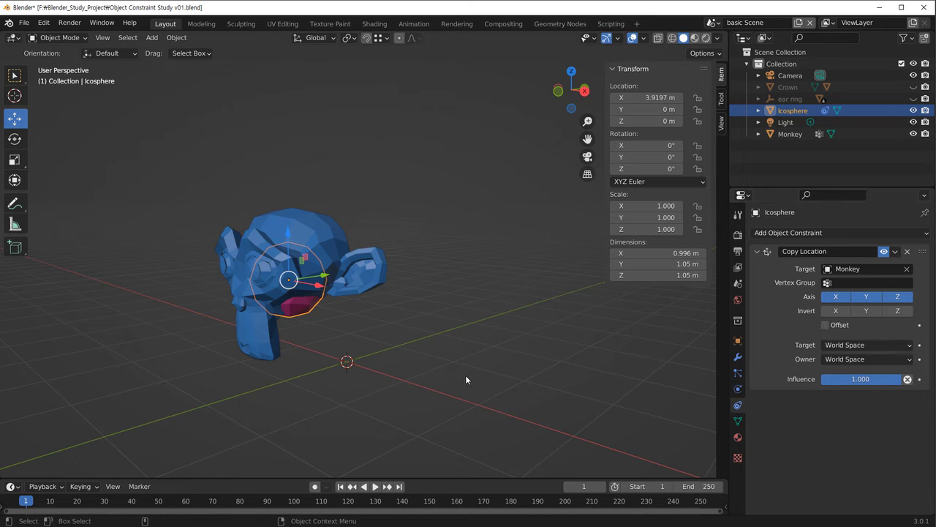
click(826, 325)
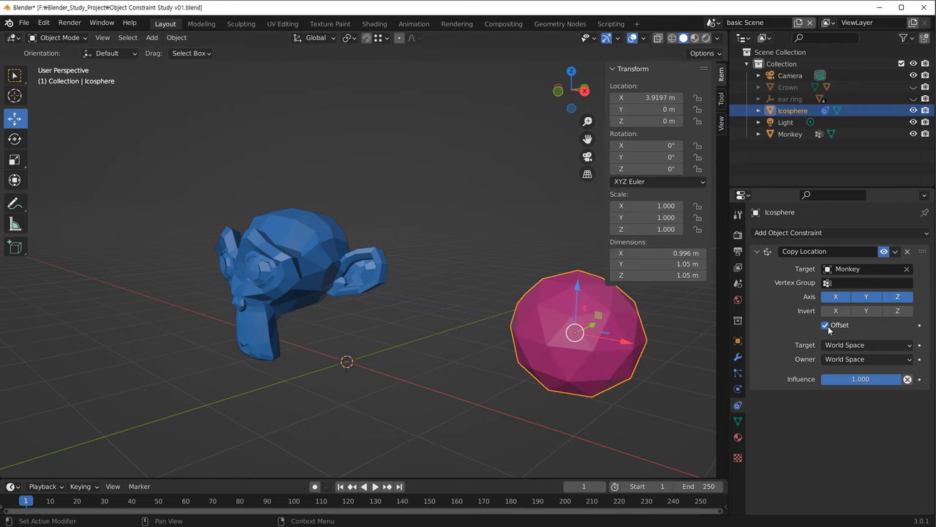
scroll(473, 378, down, 3)
mouse_move(473, 379)
middle_down()
mouse_move(498, 388)
mouse_move(471, 392)
middle_up()
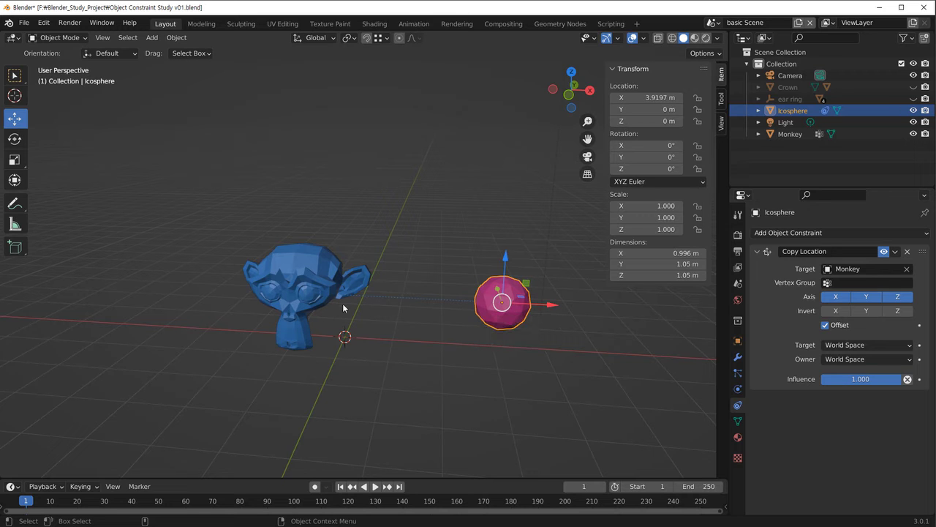
Try moving the monkey head with the constraint's Offset enabled
click(362, 367)
click(293, 311)
middle_drag(292, 311, 314, 309)
mouse_move(289, 277)
mouse_down()
mouse_move(266, 126)
mouse_move(387, 345)
mouse_move(220, 386)
mouse_move(157, 198)
mouse_move(387, 175)
mouse_move(241, 191)
mouse_move(91, 321)
mouse_move(139, 256)
mouse_move(168, 186)
mouse_move(356, 169)
mouse_move(312, 265)
mouse_move(281, 291)
mouse_up()
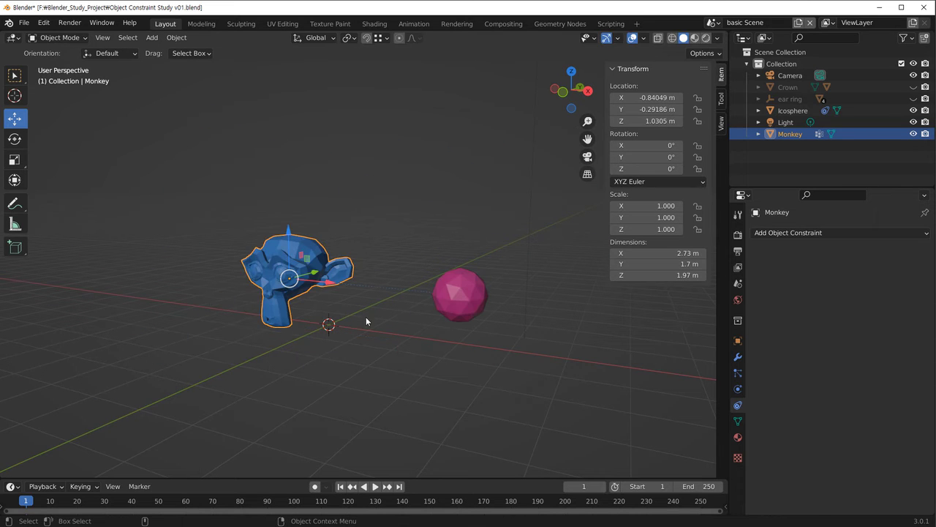
Move the ico sphere freely above and behind the monkey head, by about -0.33 m on X, 0.89 m on Y and 3.23 m on Z
click(488, 377)
click(504, 317)
key(g)
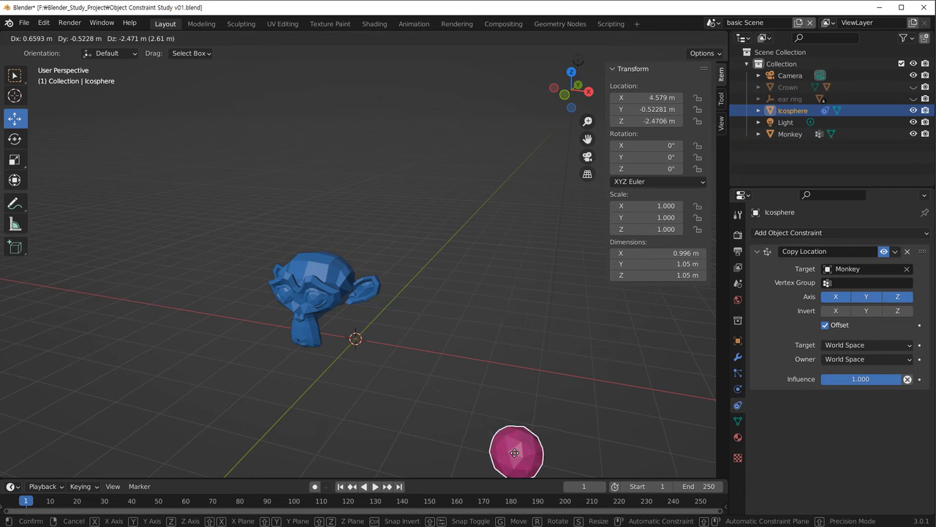
click(429, 316)
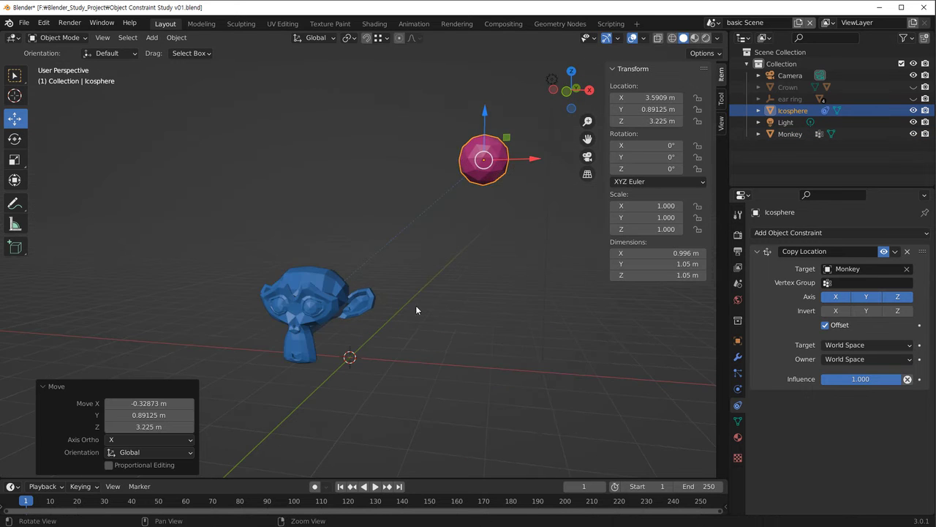
Try moving the monkey head freely with the raised ico sphere following at its offset, and undo the move
click(315, 311)
key(g)
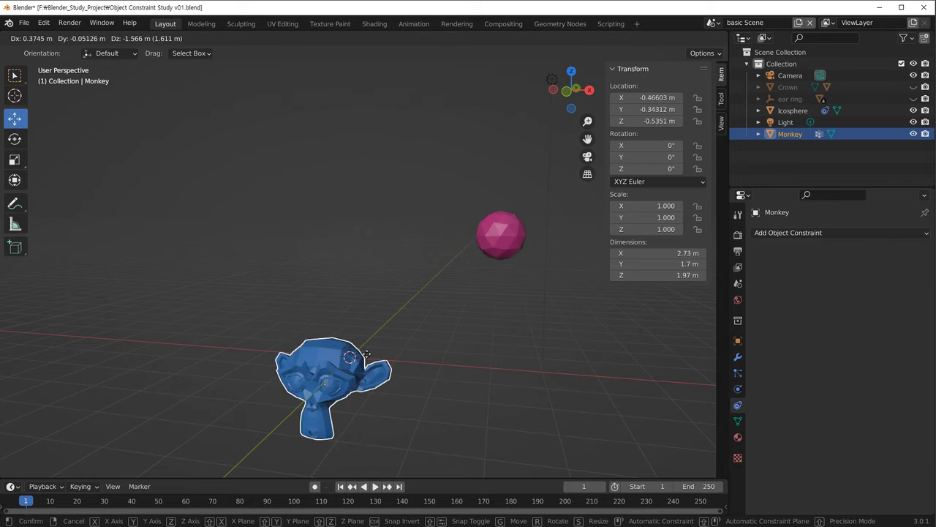
click(293, 329)
key(ctrl+z)
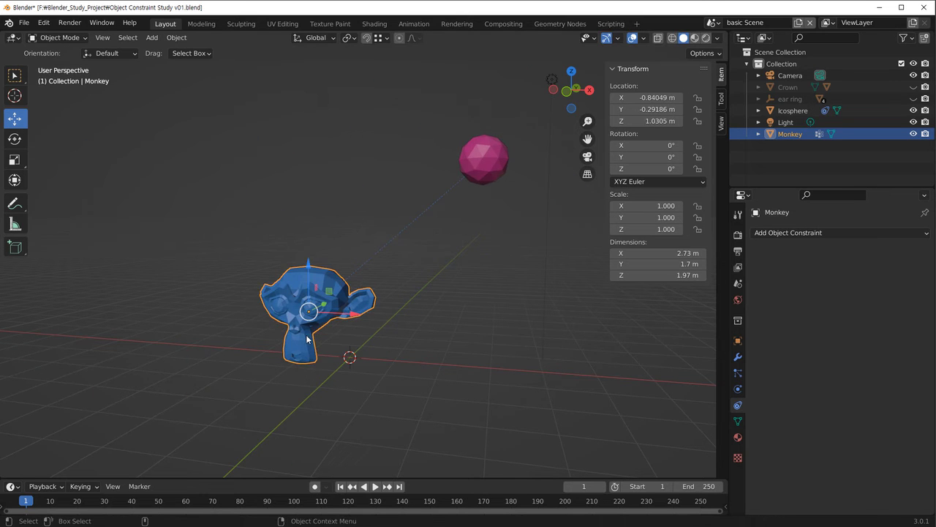
Lower the ico sphere along the Z axis to about -0.21 m
middle_drag(440, 371, 407, 371)
click(489, 182)
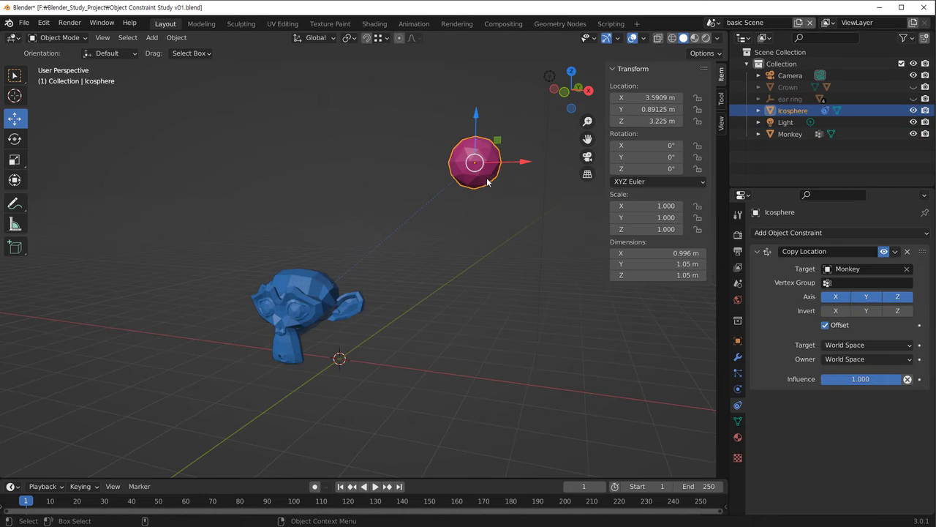
drag(481, 130, 481, 304)
middle_drag(481, 304, 431, 370)
Compare the location values and constraint settings of the monkey head and the ico sphere by selecting each in turn
click(387, 360)
click(260, 285)
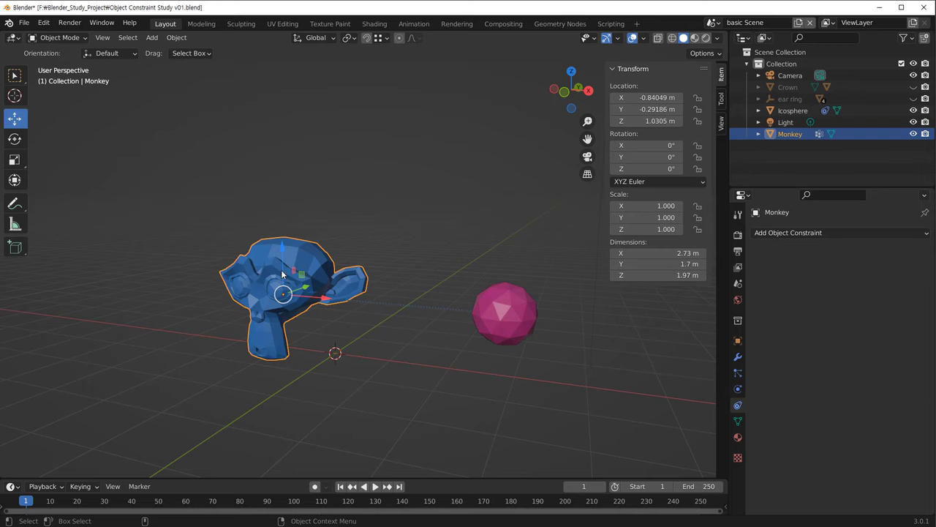
click(518, 314)
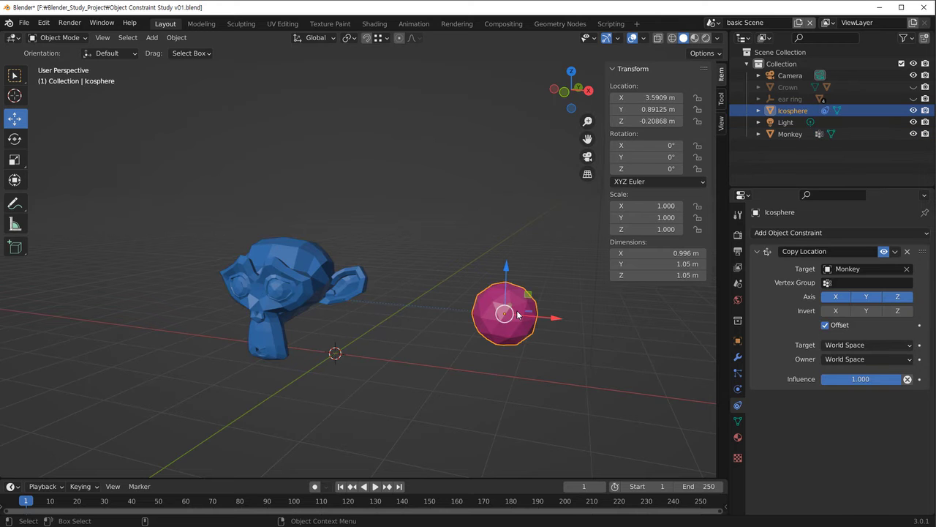
click(316, 275)
click(497, 304)
click(294, 273)
click(505, 310)
click(267, 272)
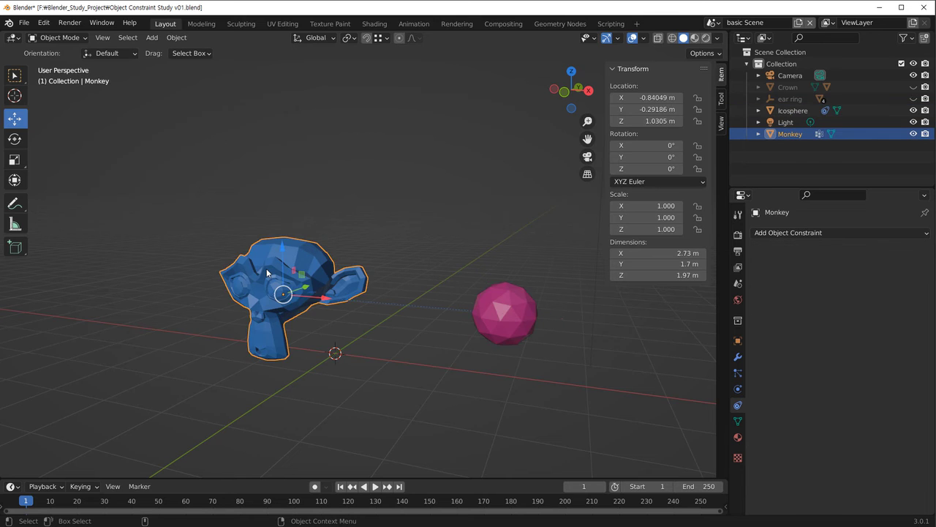
click(505, 306)
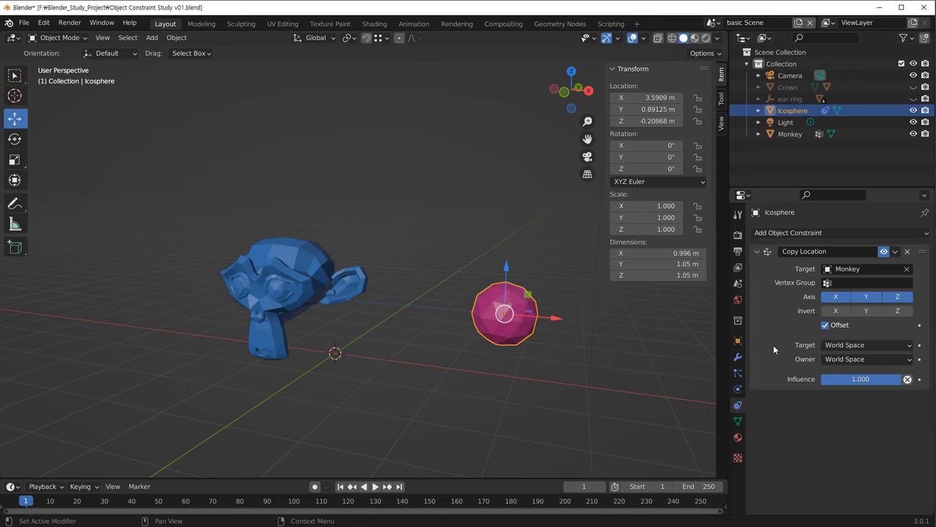
middle_drag(427, 354, 537, 365)
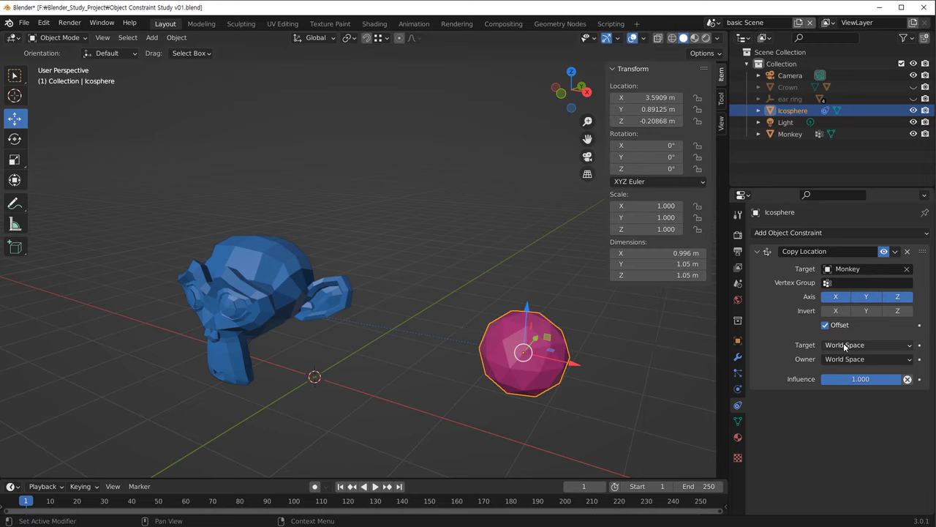
Select the monkey head and switch the transform orientation to Local
click(269, 303)
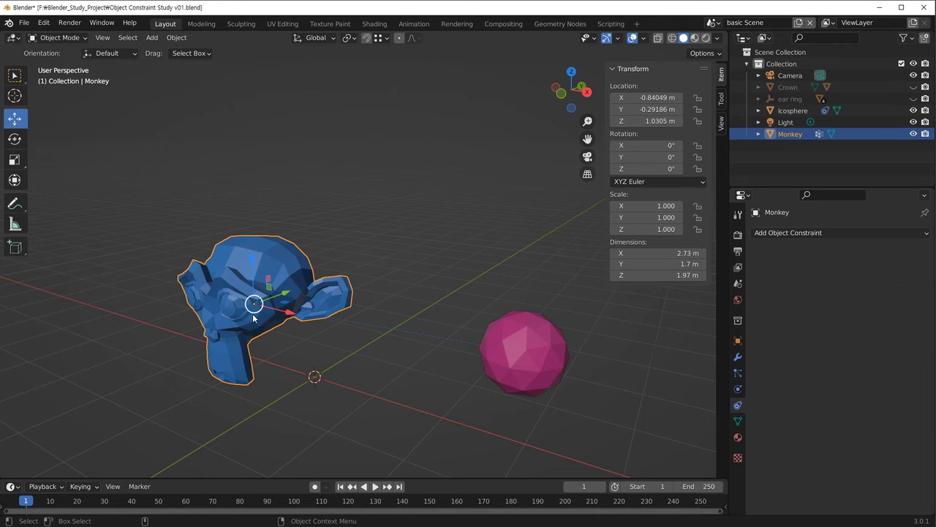
click(325, 41)
middle_drag(286, 353, 312, 361)
click(316, 37)
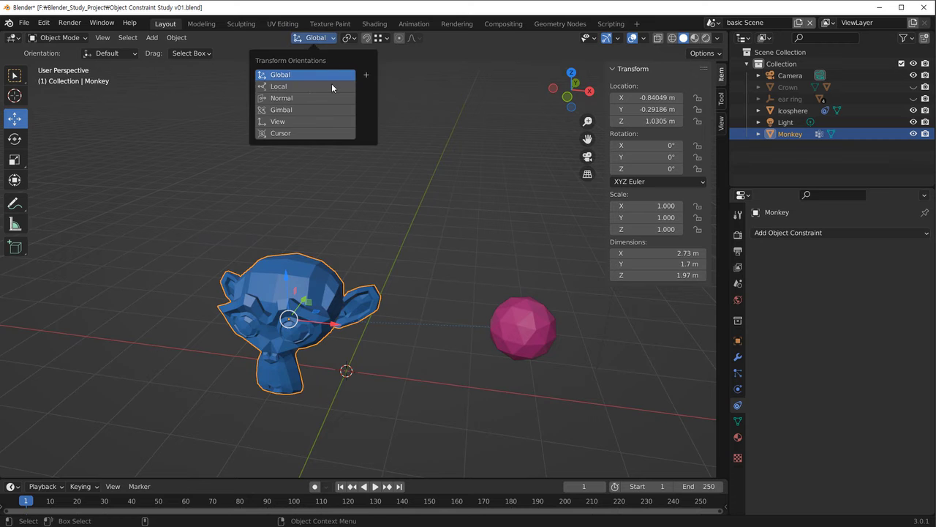
click(306, 89)
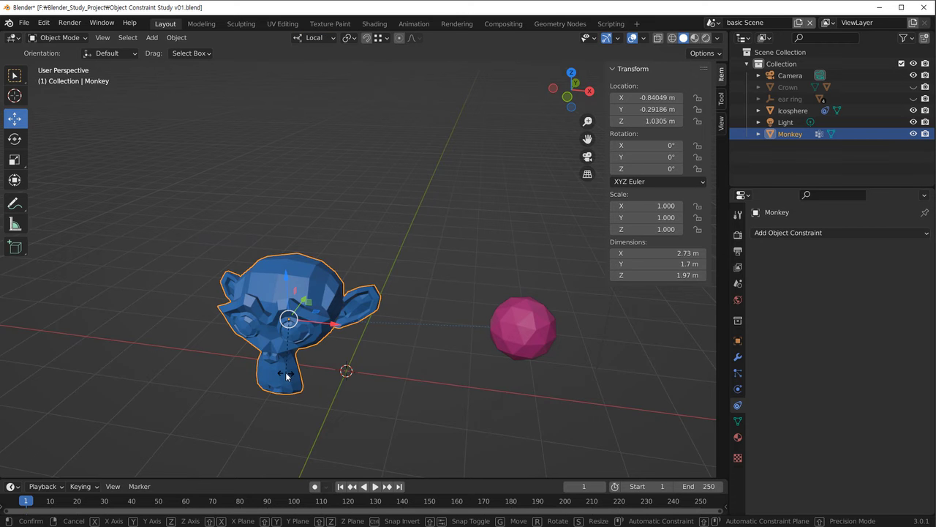
Rotate the monkey head by about 26° around the view axis and check the transform orientation choices
key(r)
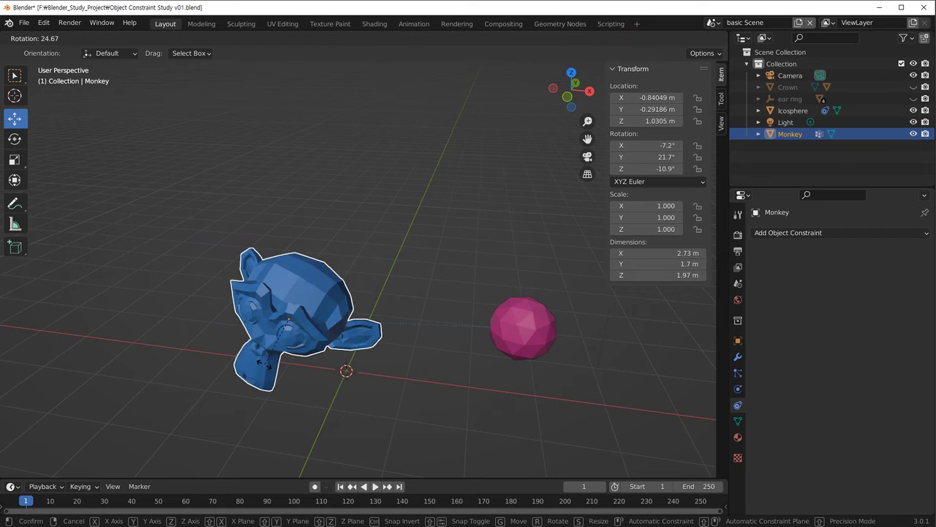
click(276, 335)
middle_drag(281, 310, 306, 341)
middle_drag(367, 371, 303, 338)
scroll(305, 339, up, 2)
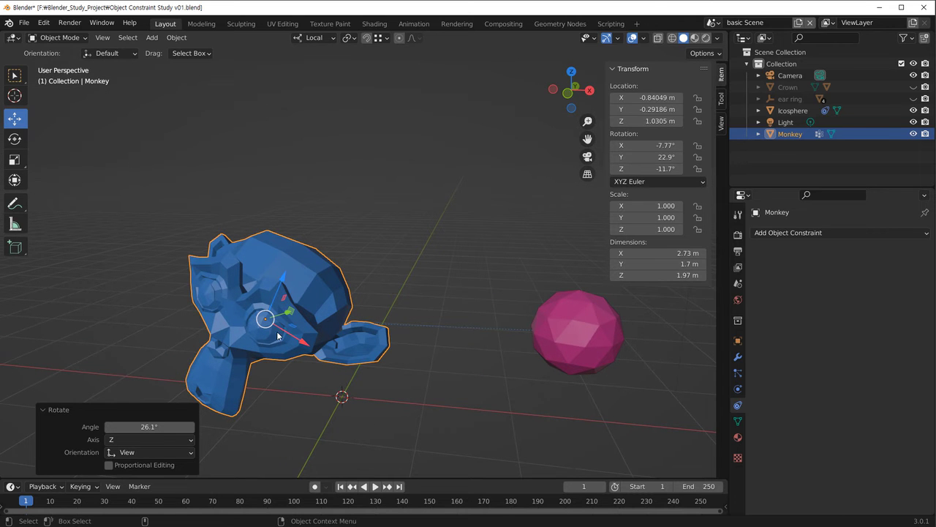
click(320, 38)
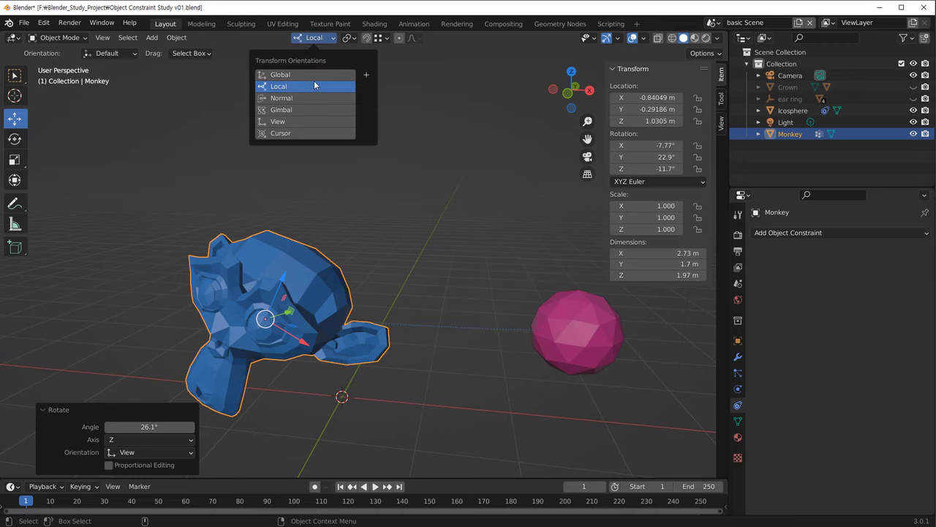
Set both the Owner and the Target of the ico sphere's Copy Location constraint to Local Space
middle_drag(394, 401, 366, 376)
shift+middle_drag(525, 376, 493, 367)
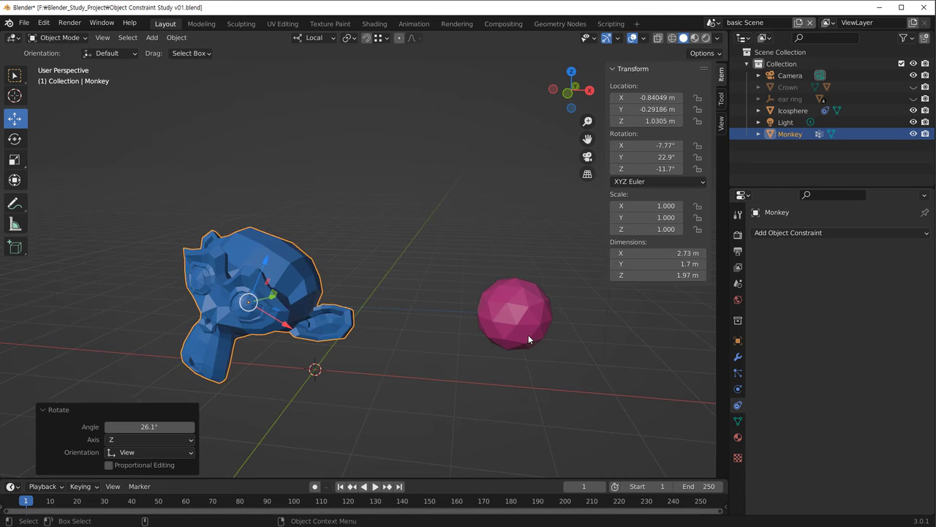
click(528, 335)
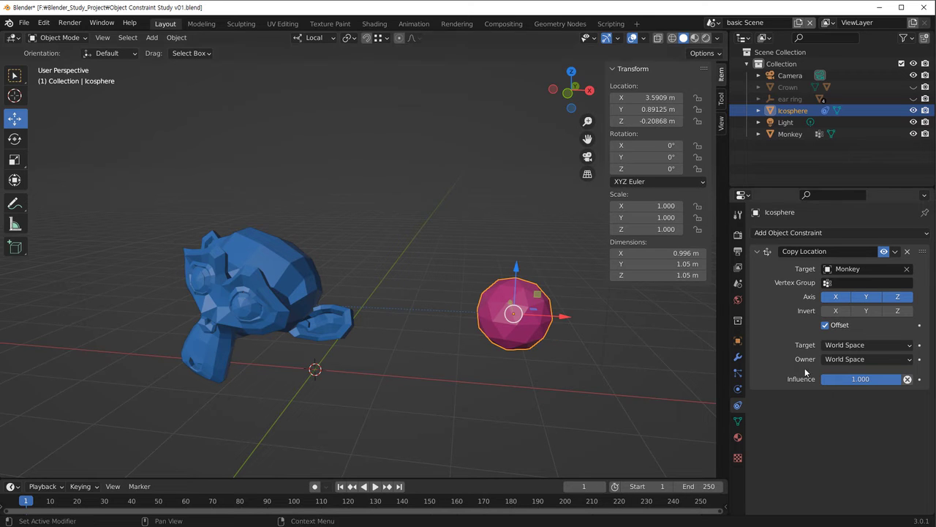
click(863, 361)
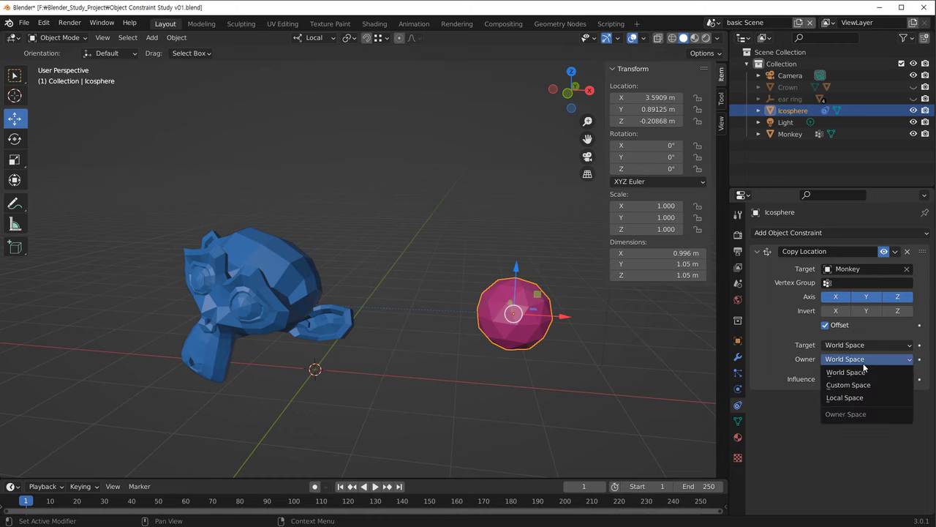
click(852, 399)
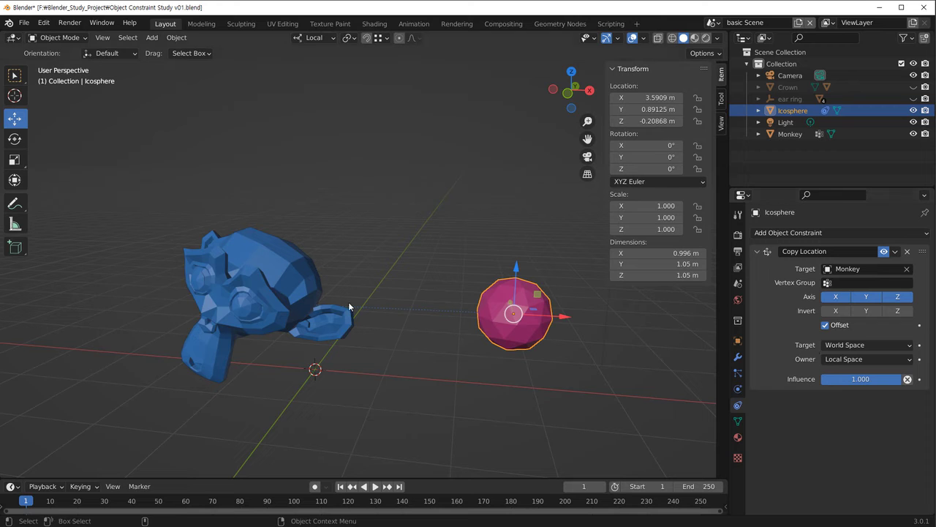
click(886, 346)
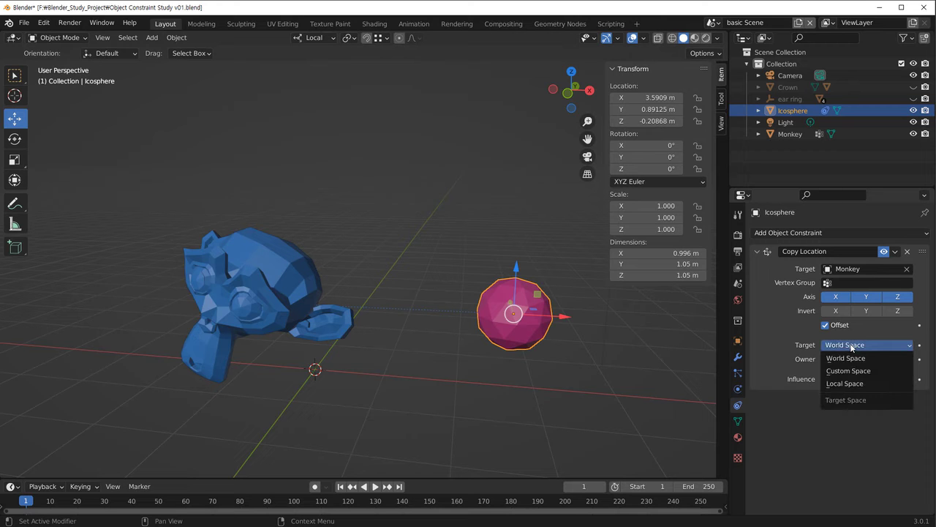
click(855, 383)
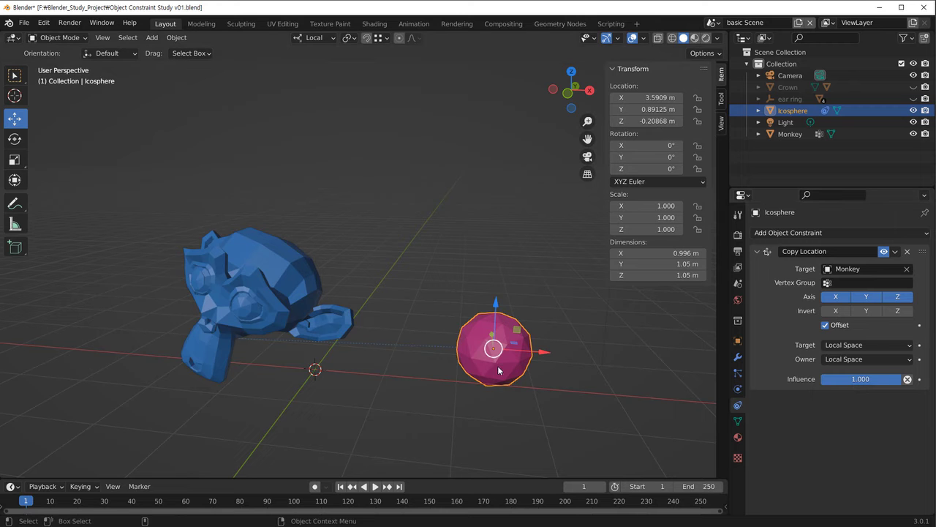
Move the monkey head about 0.69 m along its local Z axis, and try a further free move
middle_drag(515, 398, 400, 342)
click(252, 307)
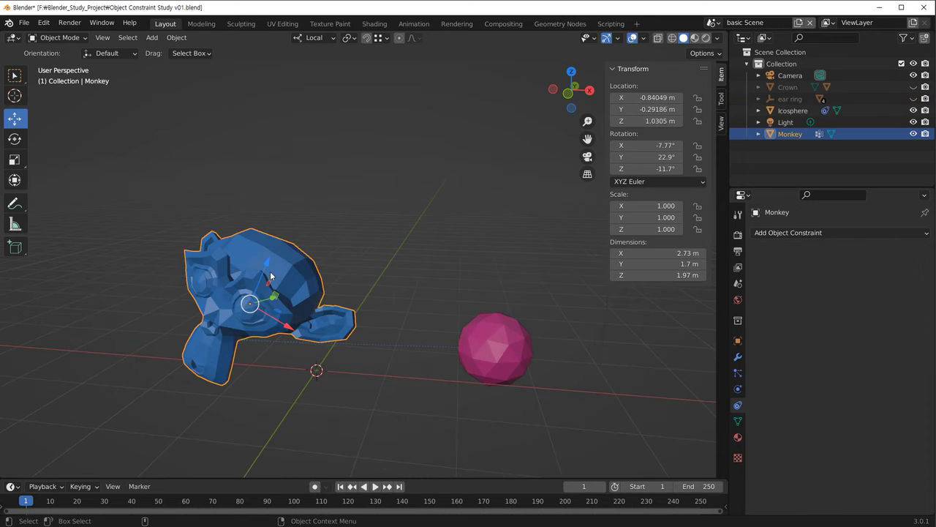
key(g)
key(z)
key(z)
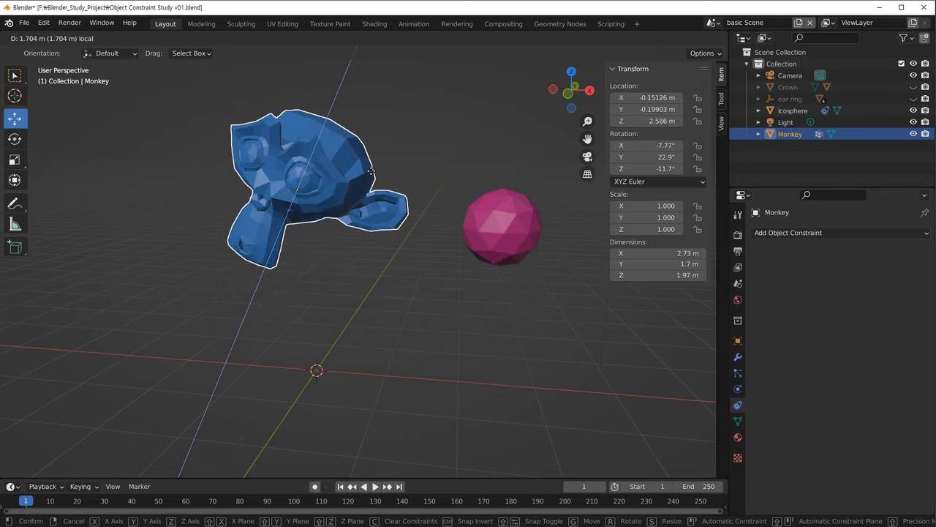
click(318, 265)
key(g)
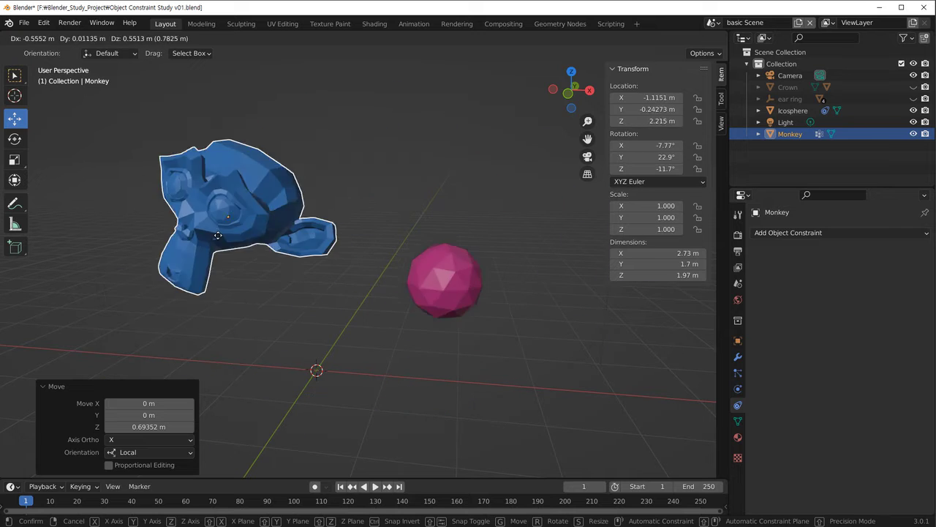
click(269, 257)
Switch the transform orientation back to Global, try moving the monkey head freely, and undo the move
click(316, 37)
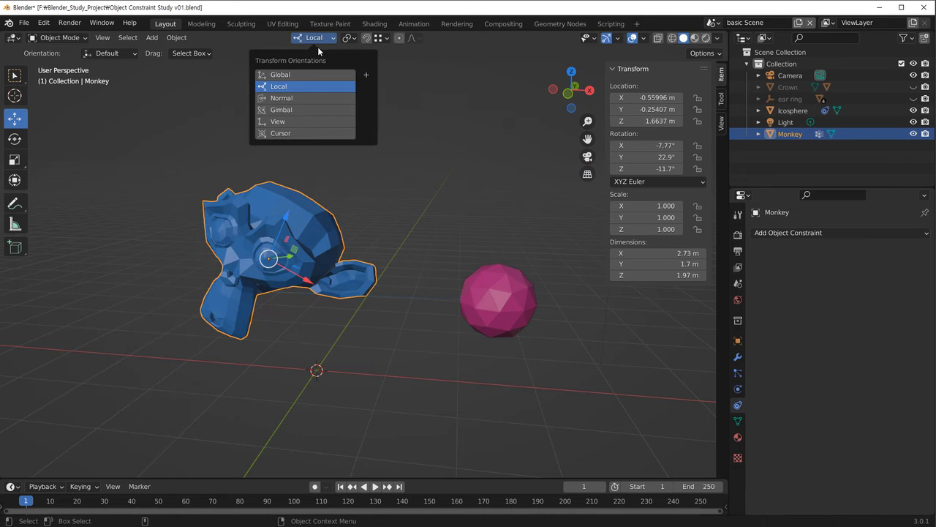
click(321, 74)
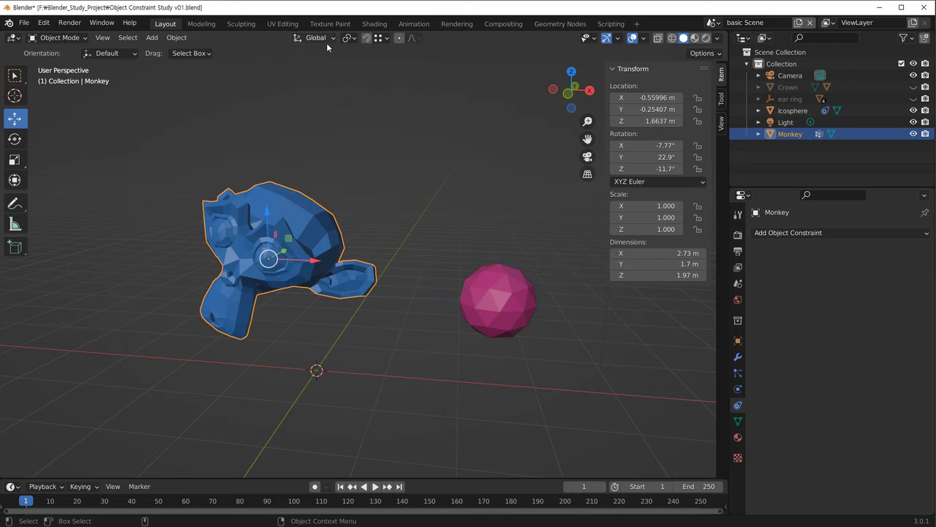
click(269, 257)
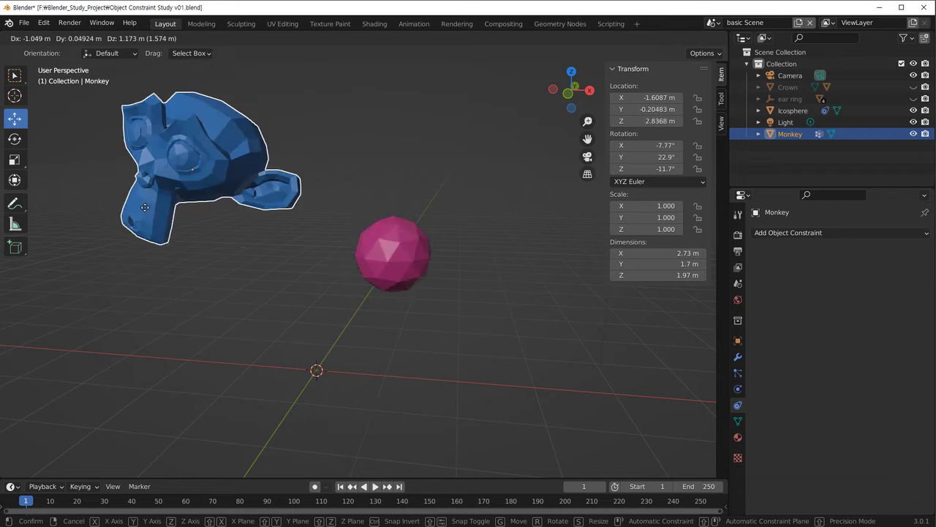
click(251, 274)
key(ctrl+z)
Set both the Owner and the Target of the ico sphere's Copy Location constraint to World Space
middle_drag(350, 345, 362, 390)
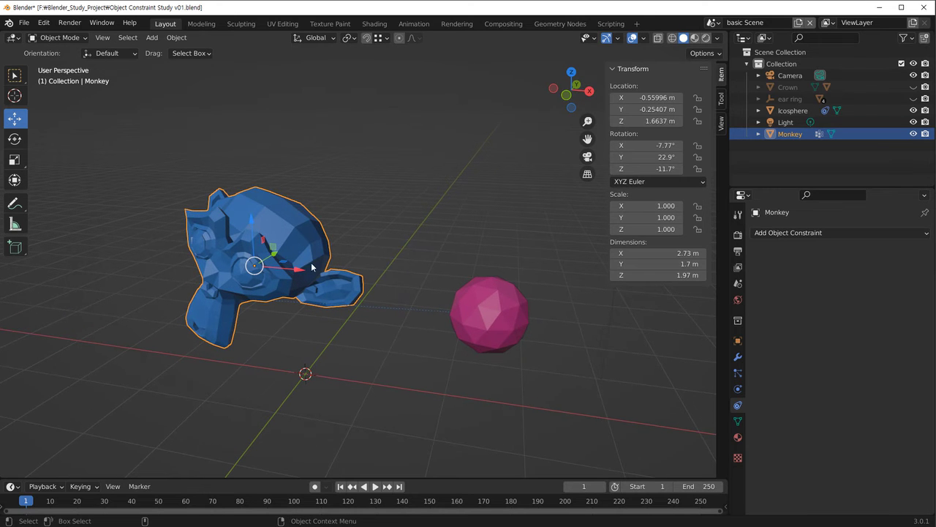
click(496, 337)
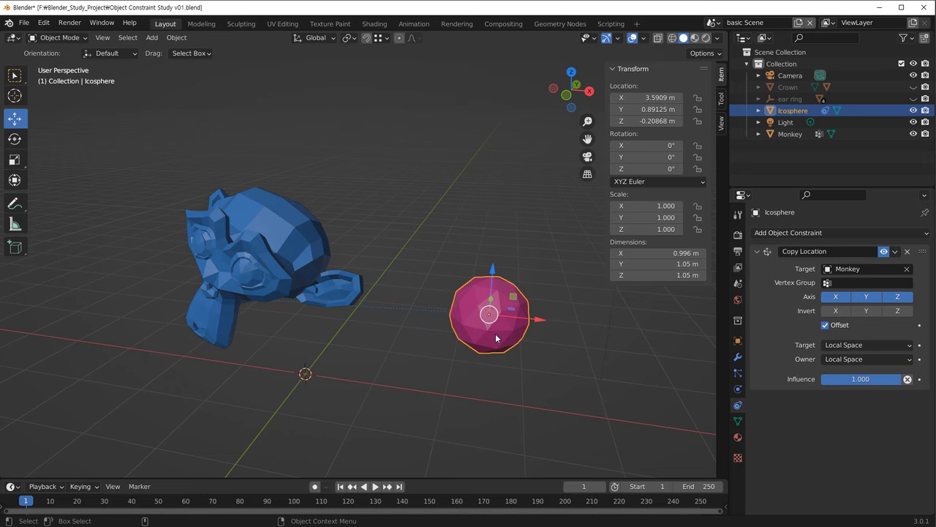
click(851, 366)
click(857, 373)
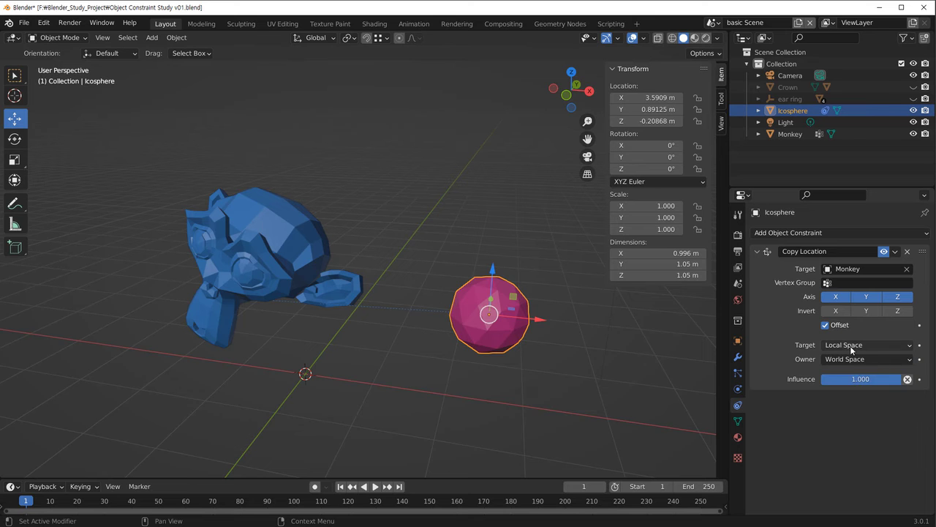
click(853, 345)
click(860, 358)
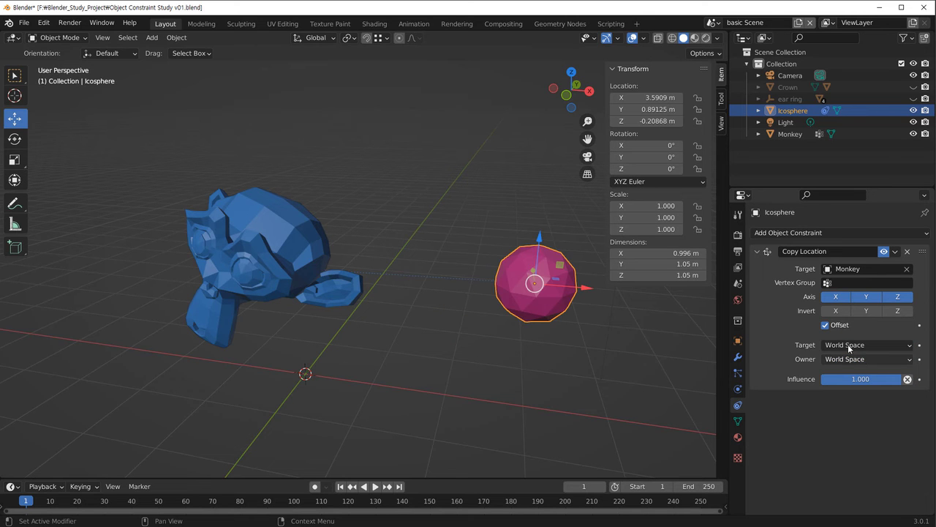
Try moving the monkey head freely with both constraint spaces in World Space, and cancel the move
middle_drag(527, 353, 386, 242)
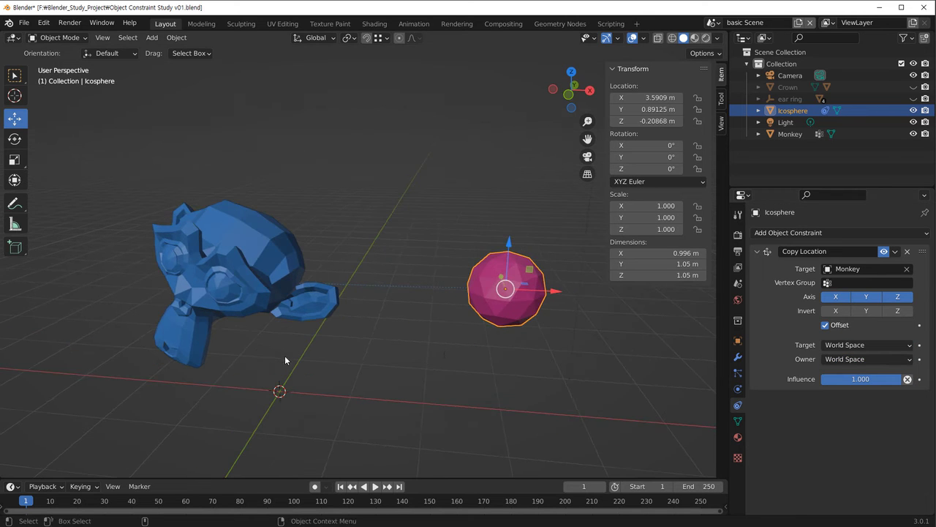
scroll(206, 332, down, 2)
click(251, 271)
key(g)
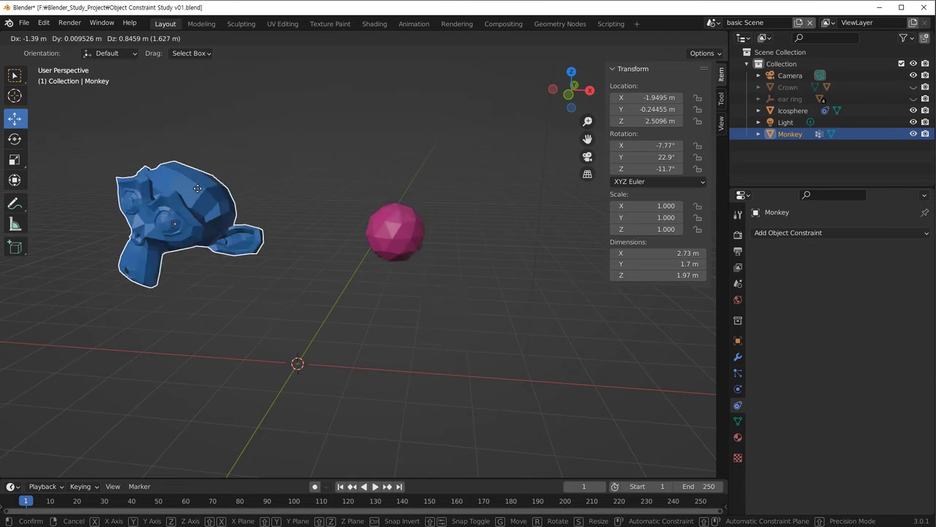
right_click(343, 343)
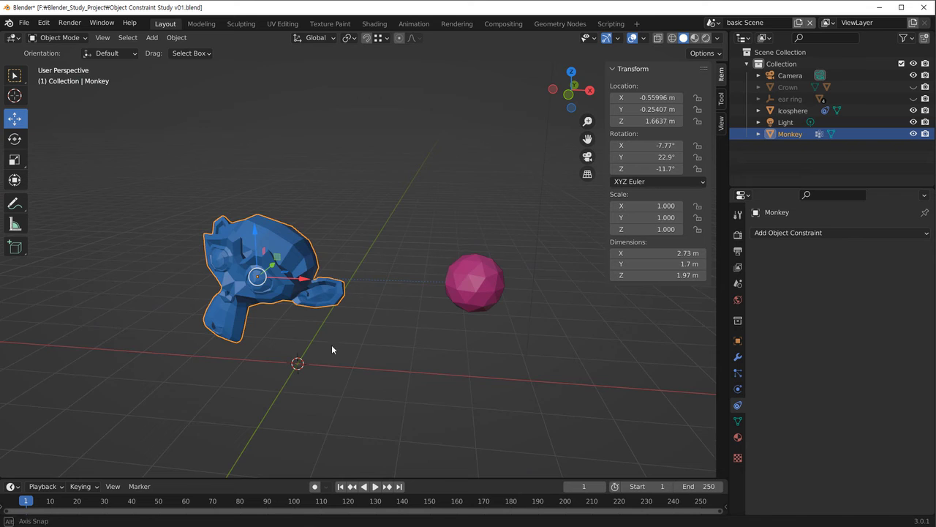
middle_drag(343, 343, 347, 354)
Set the Influence of the ico sphere's Copy Location constraint to 0 and try moving the monkey head
click(466, 319)
click(479, 307)
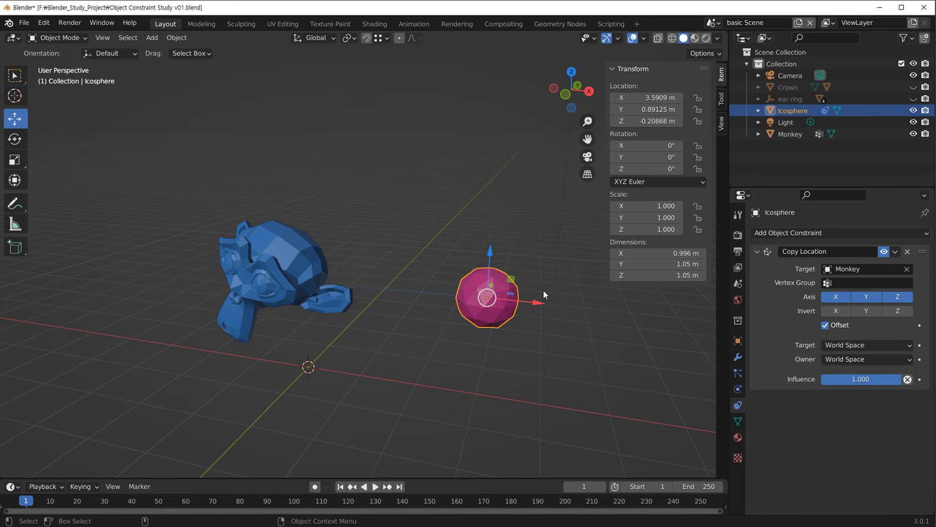
click(856, 381)
text(0)
key(Return)
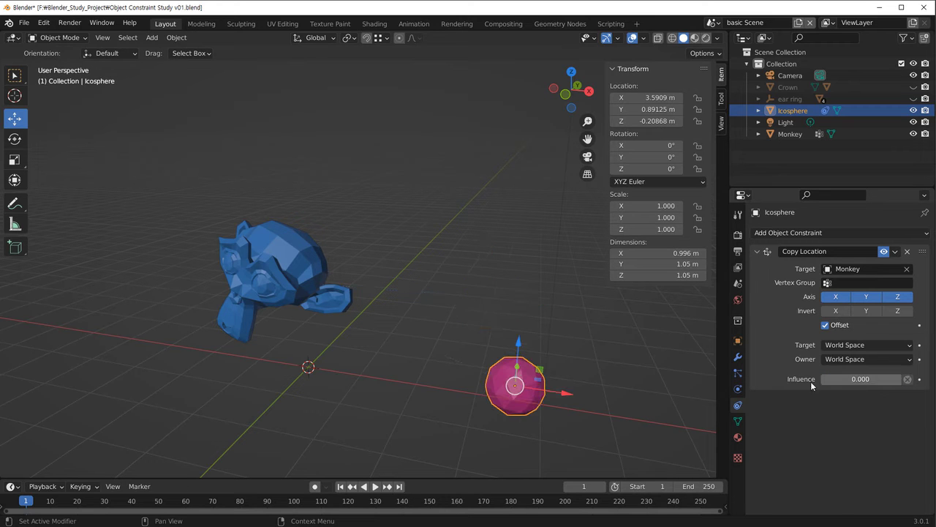
scroll(342, 355, down, 1)
click(277, 280)
mouse_move(276, 280)
mouse_down()
mouse_move(203, 146)
mouse_move(173, 334)
mouse_move(293, 252)
mouse_move(253, 269)
mouse_move(224, 326)
mouse_move(361, 179)
mouse_move(255, 288)
mouse_move(278, 278)
mouse_up()
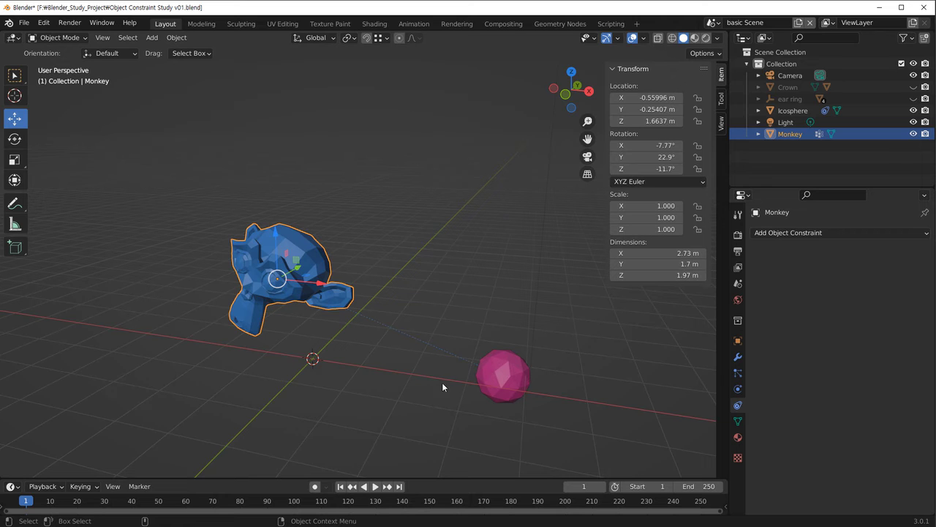
Set the ico sphere's Copy Location Influence to 0.5 and try moving the monkey head freely
click(521, 364)
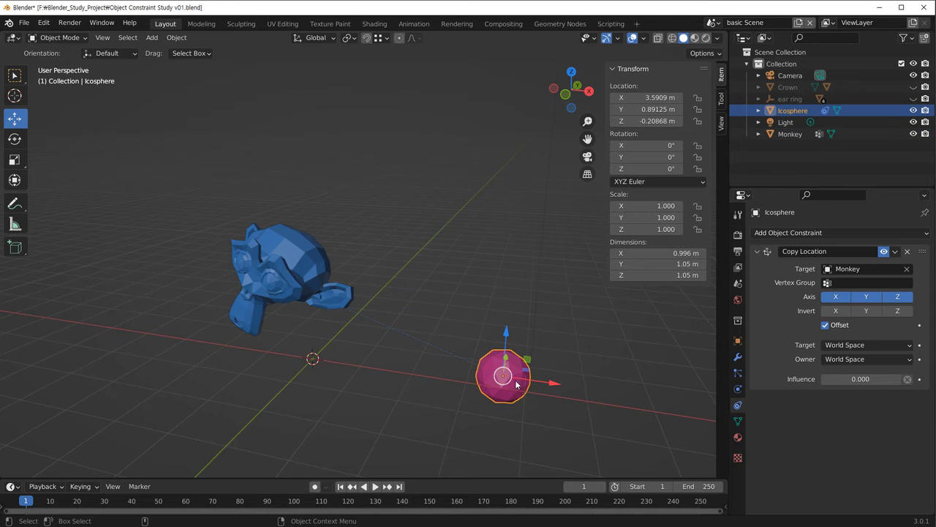
click(865, 379)
text(0.5)
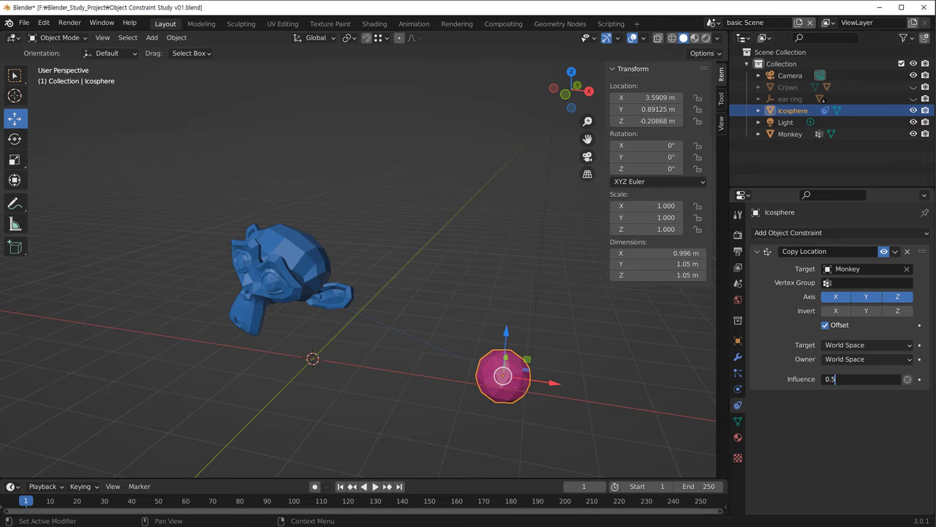
key(Return)
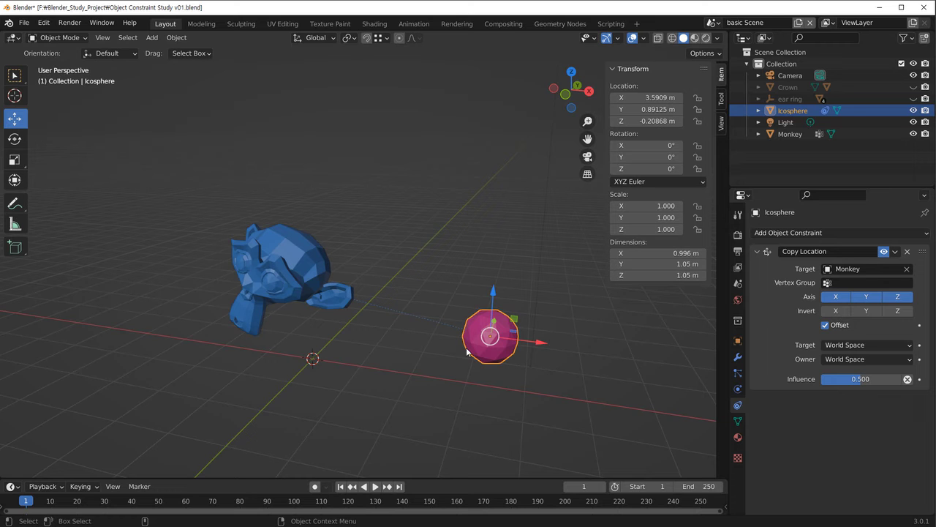
click(288, 283)
key(g)
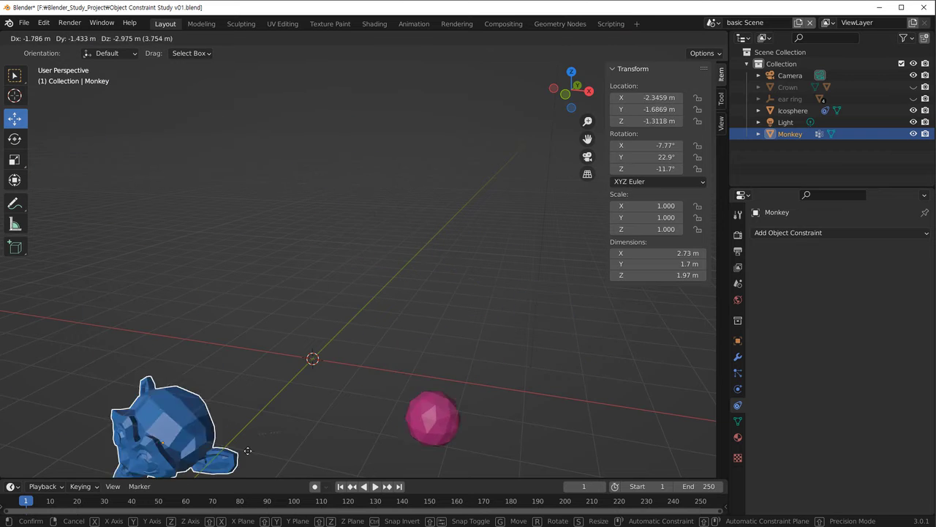
click(410, 344)
Set the ico sphere's Copy Location Influence to 0.2, try moving the monkey head freely, and undo the move
click(508, 347)
click(883, 378)
text(0.2)
key(Return)
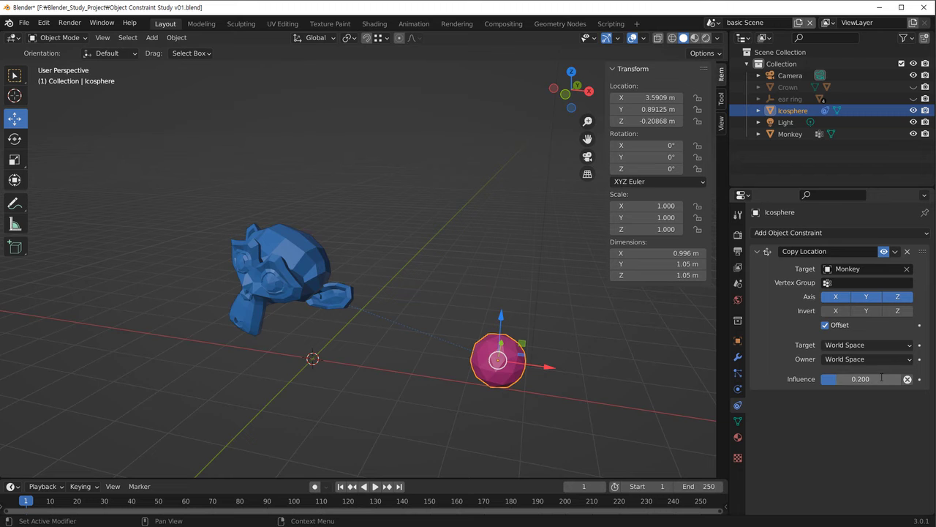
click(407, 402)
click(281, 271)
key(g)
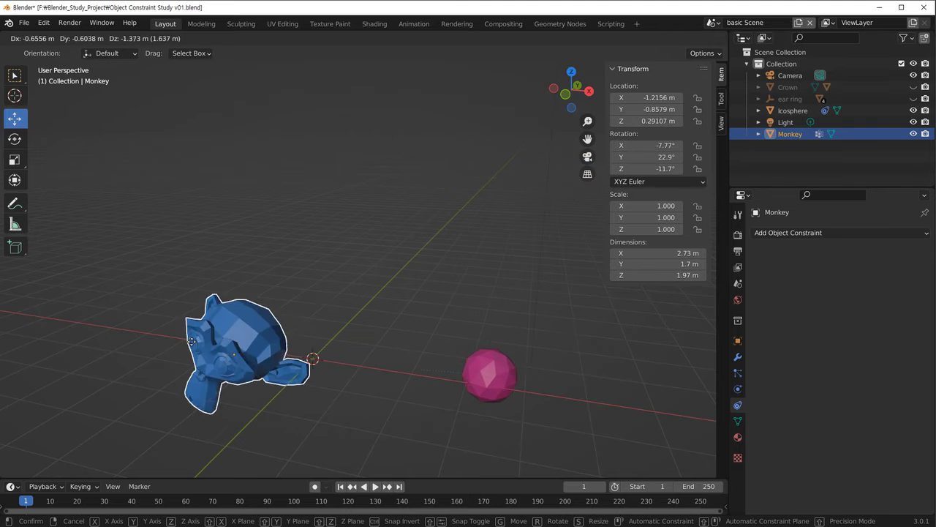
click(297, 329)
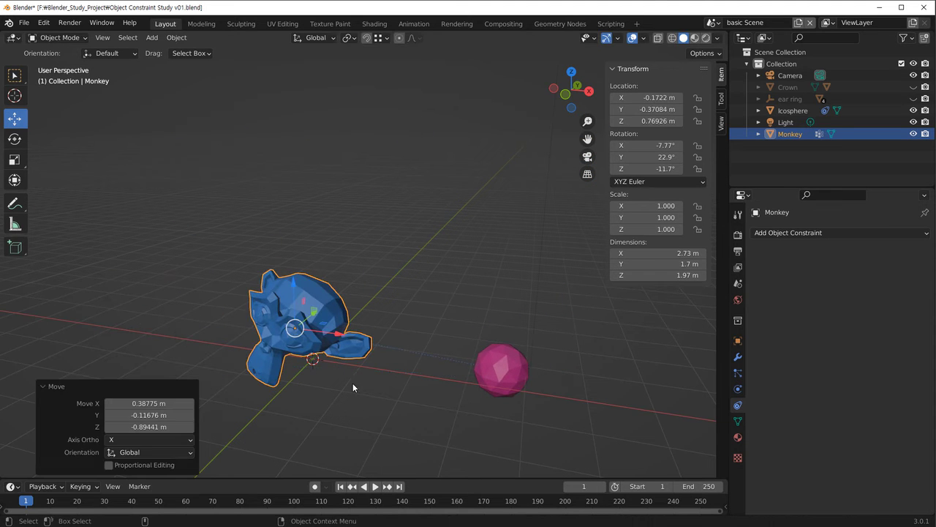
key(ctrl+z)
Set the Influence of the ico sphere's Copy Location constraint back to 1
scroll(351, 401, down, 1)
shift+middle_drag(337, 405, 441, 379)
click(446, 348)
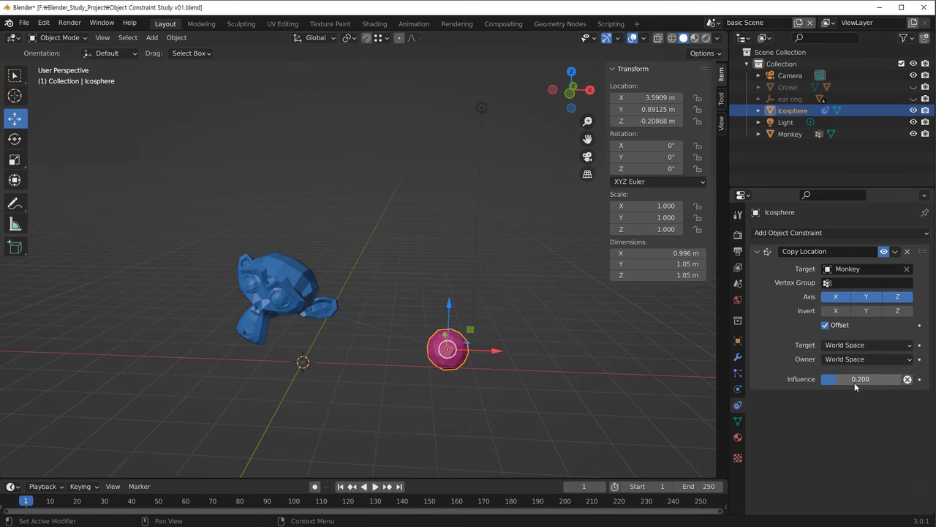
click(849, 381)
text(1)
key(Return)
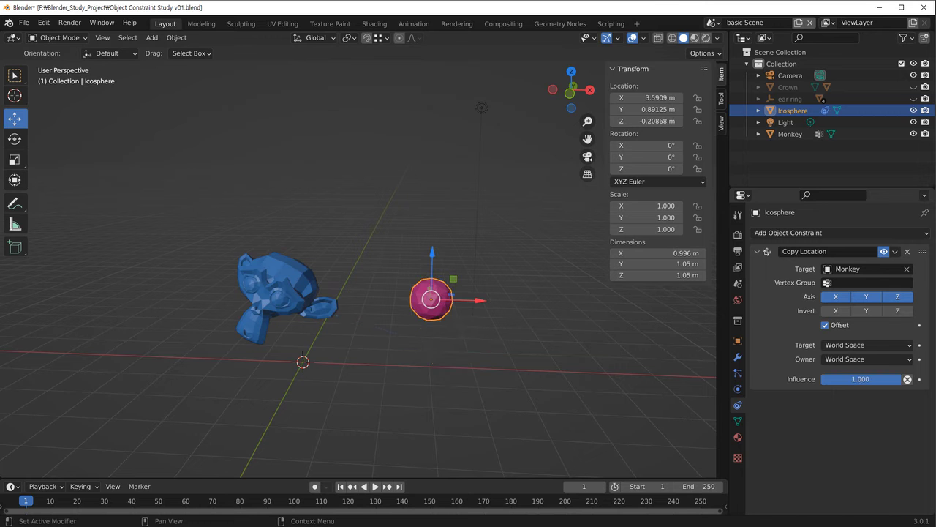
Keyframe the ico sphere's Copy Location Influence of 1.000 at frame 1 and at frame 50
shift+middle_drag(289, 401, 286, 402)
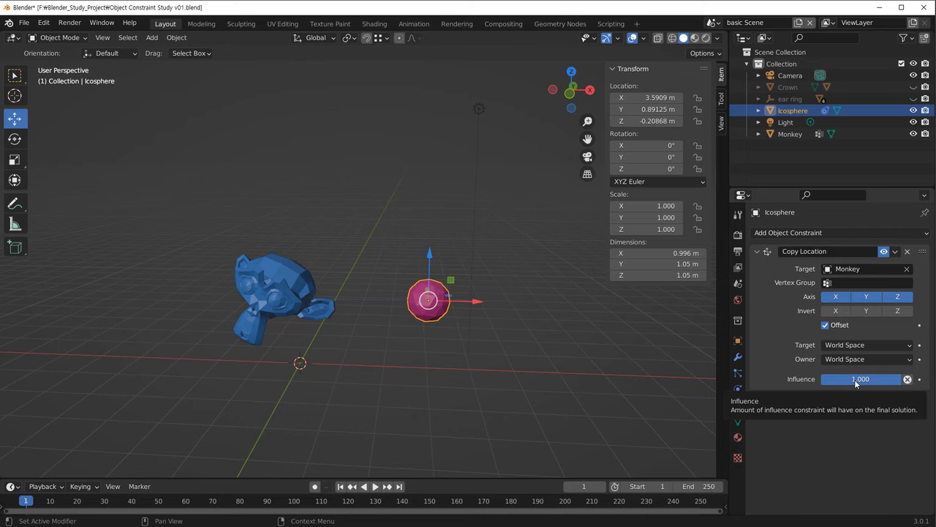
click(920, 379)
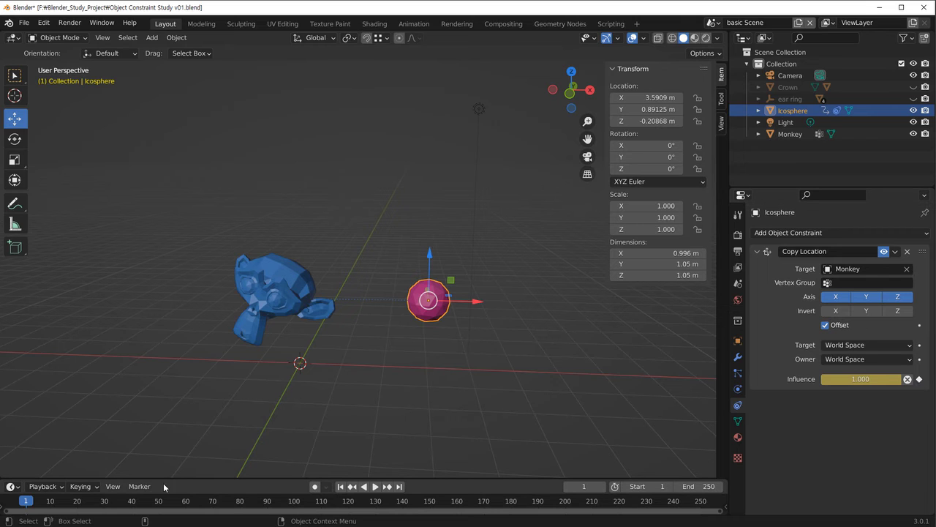
key(space)
drag(36, 505, 160, 503)
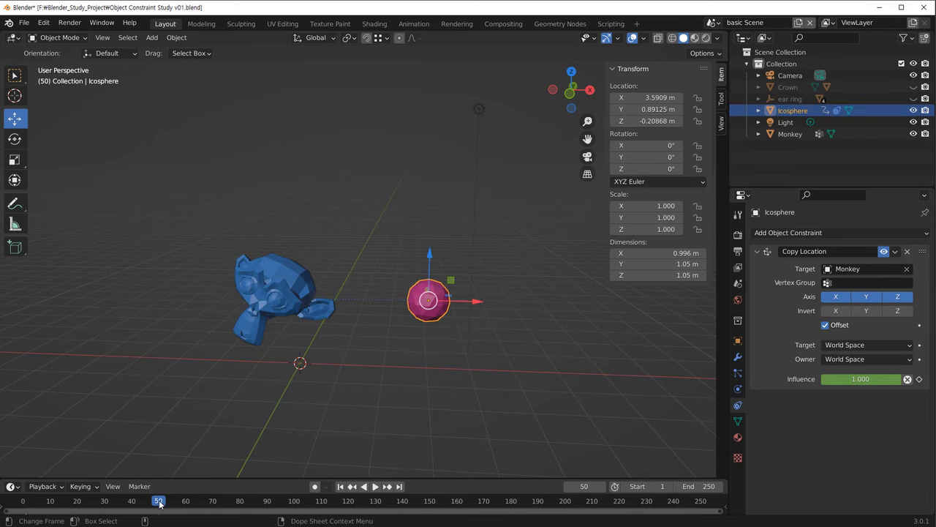
click(919, 380)
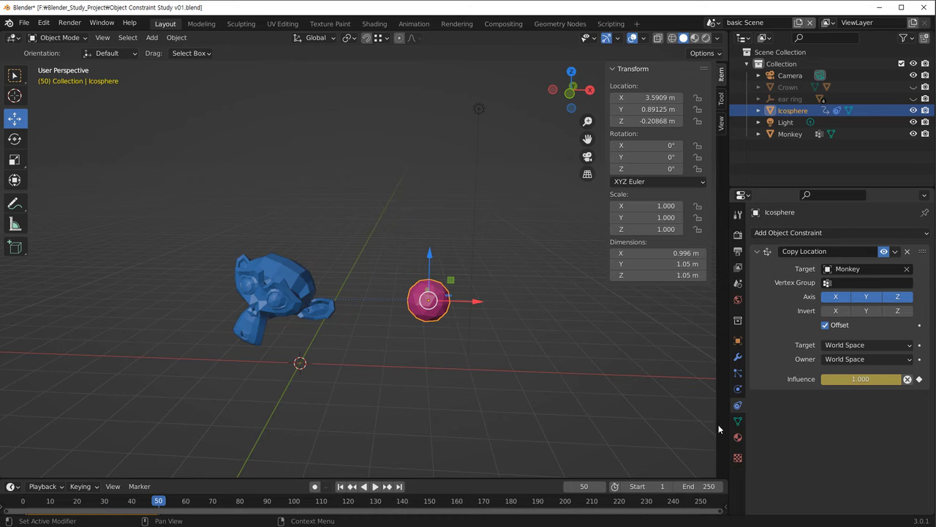
At frame 60, set the ico sphere's Copy Location Influence to 0 and keyframe it
drag(165, 502, 186, 505)
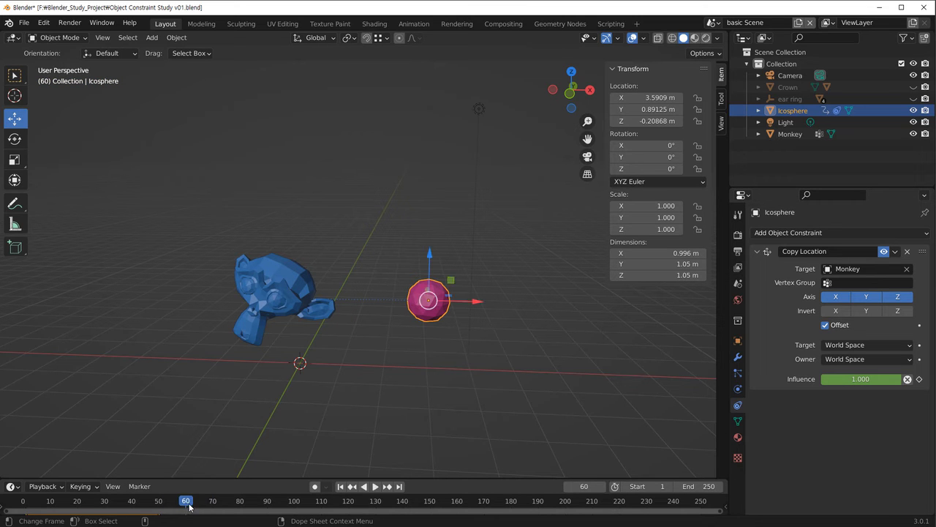
drag(899, 379, 821, 379)
click(919, 379)
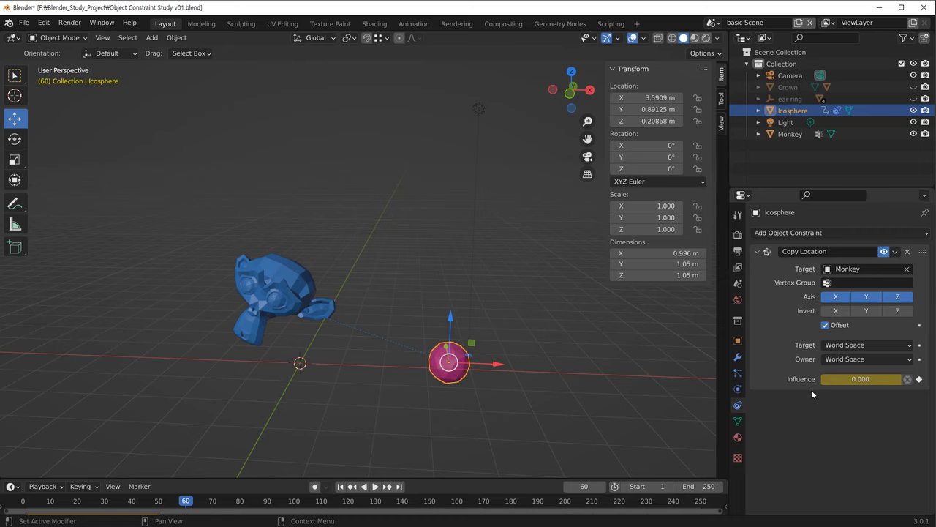
At frame 1, move the monkey head to about X 4.73 m, Y 0.08 m, Z 0.87 m and insert a Location keyframe
drag(183, 505, 28, 516)
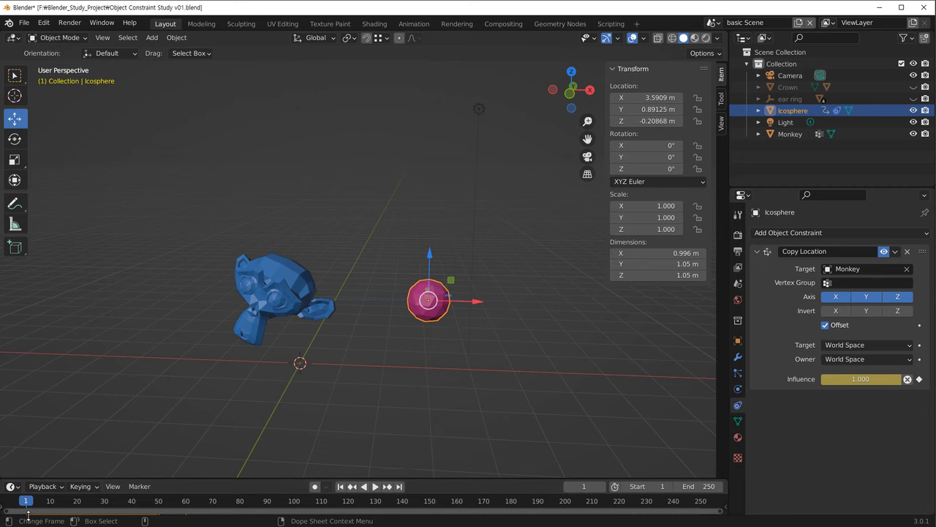
click(266, 300)
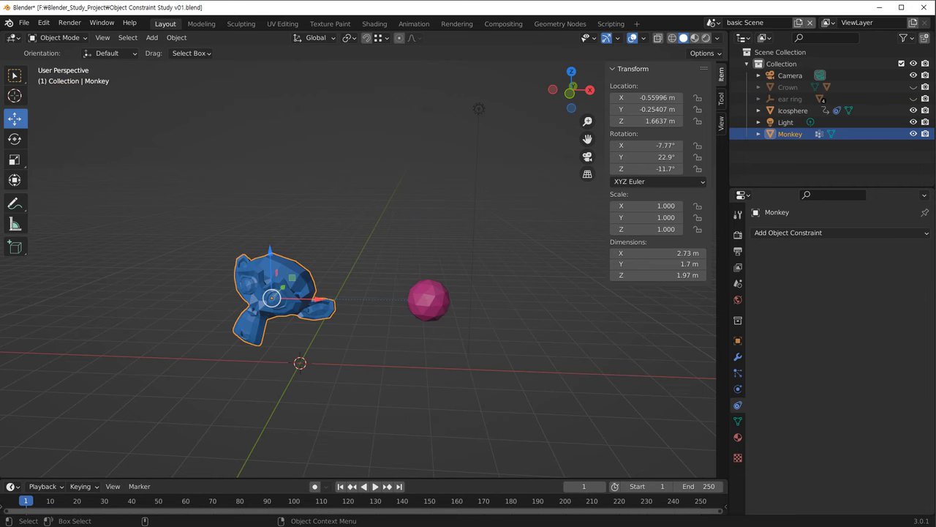
key(g)
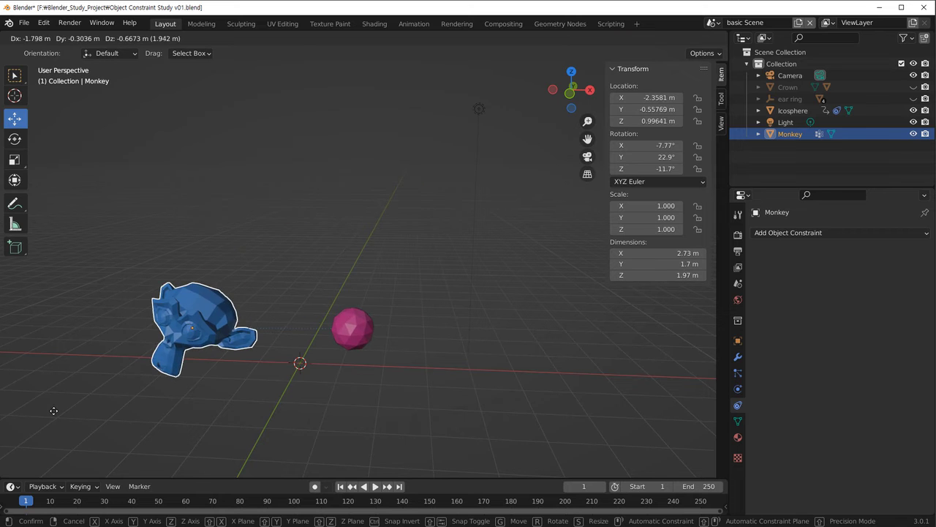
click(331, 407)
key(i)
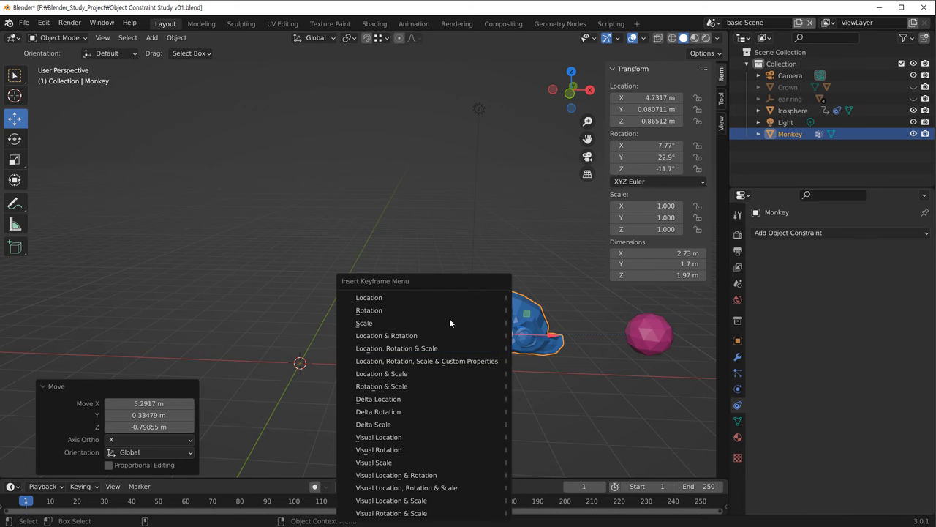
click(424, 297)
At frame 91, move the monkey head to about X -5.13 m, Y 0.64 m, Z 3.35 m and insert a Location keyframe
drag(121, 505, 269, 510)
drag(548, 339, 109, 338)
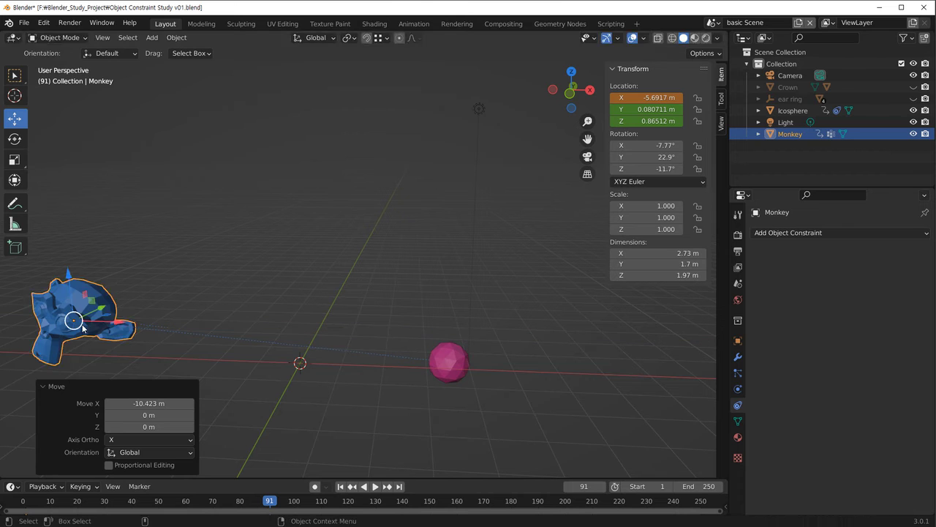
key(g)
click(102, 217)
key(i)
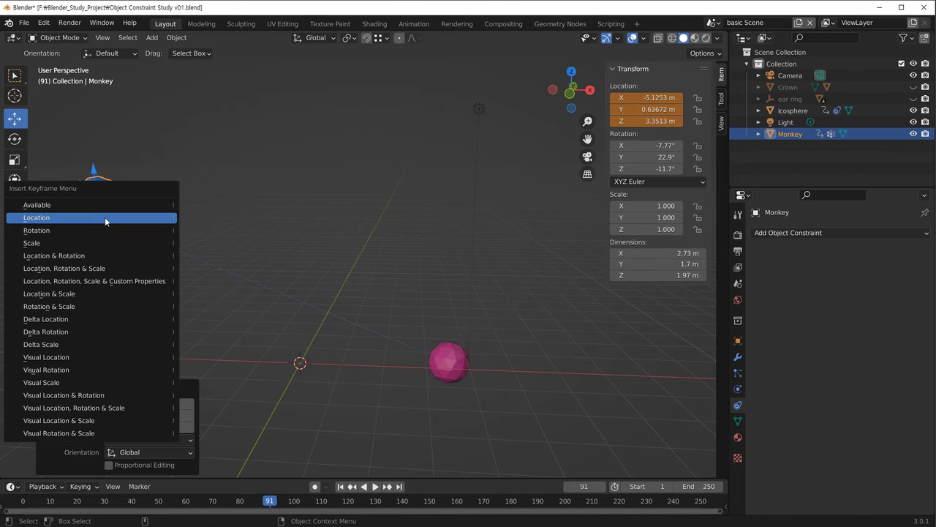
click(105, 217)
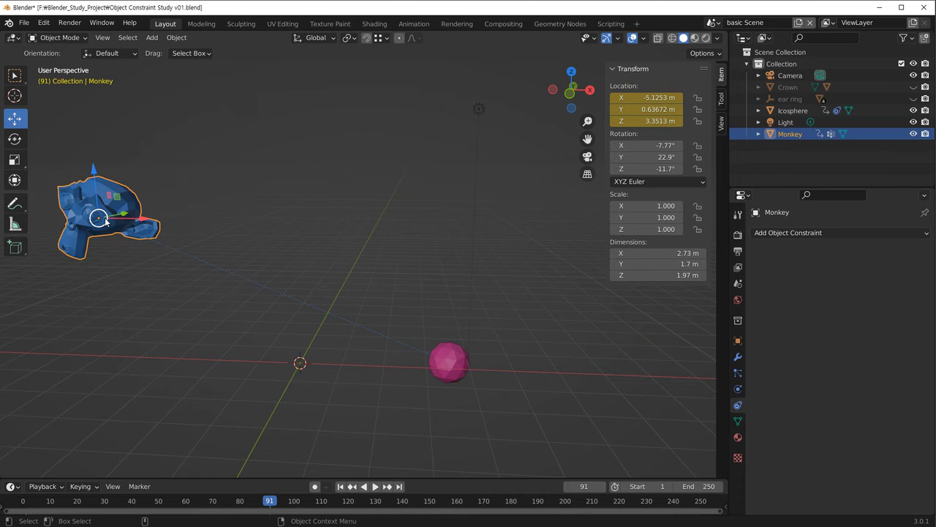
Play and scrub the animation, examining how the ico sphere follows the monkey head as the keyframed Influence changes
drag(270, 503, 158, 510)
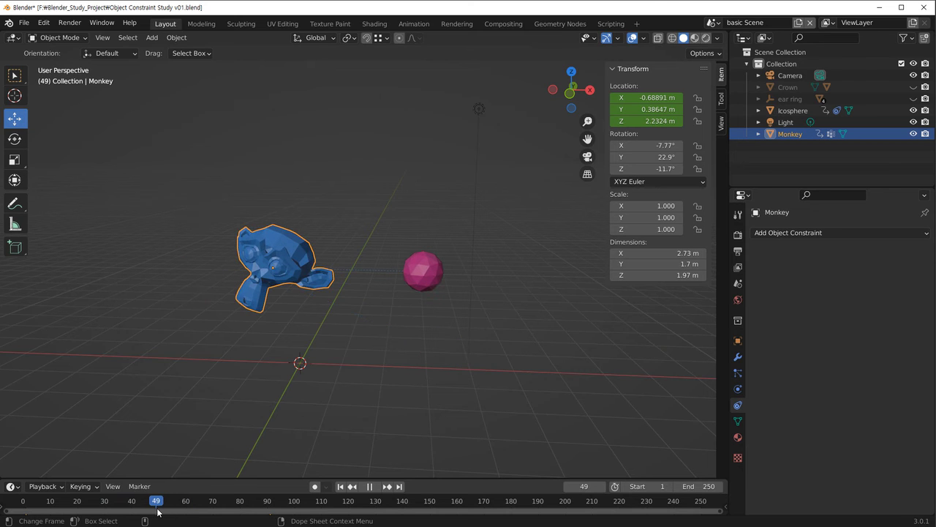
drag(157, 511, 211, 510)
click(496, 408)
click(461, 370)
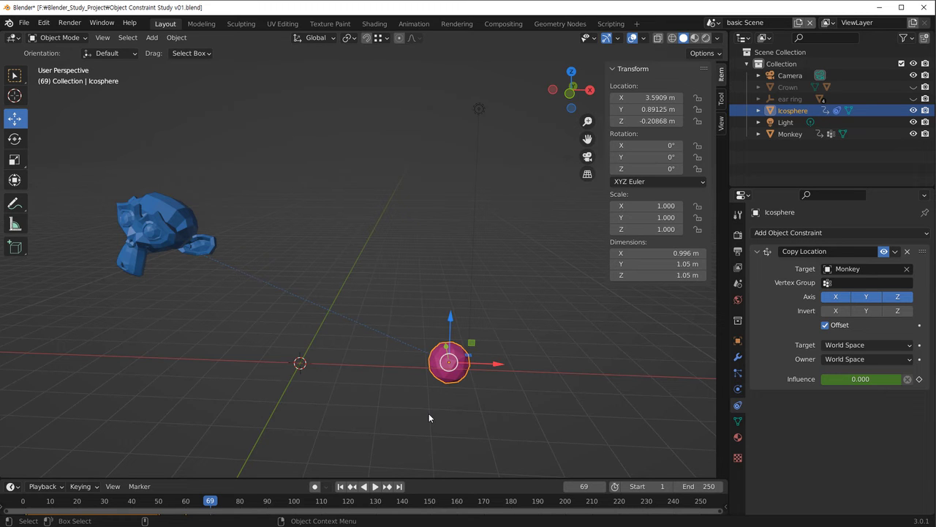
click(188, 510)
key(space)
drag(188, 510, 2, 511)
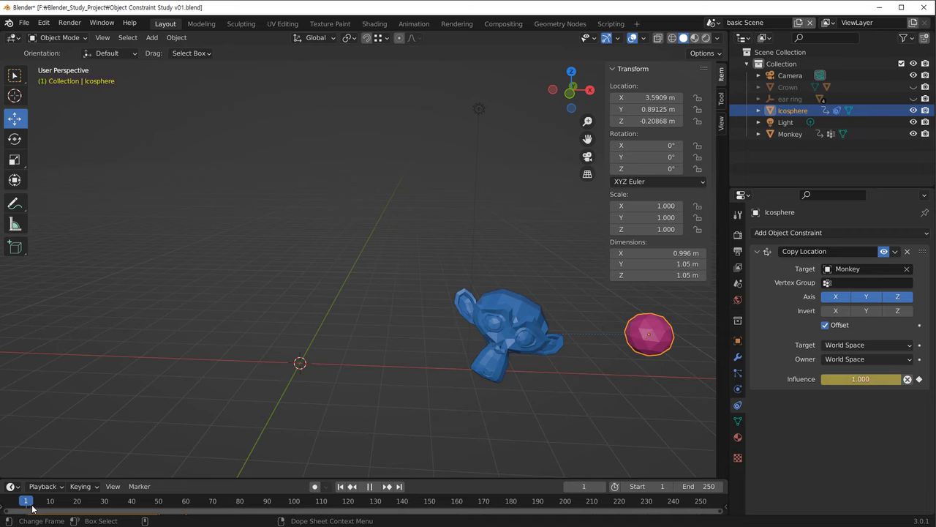
Stop the animation and clear the Influence keyframes from the ico sphere's Copy Location constraint
key(Escape)
right_click(863, 379)
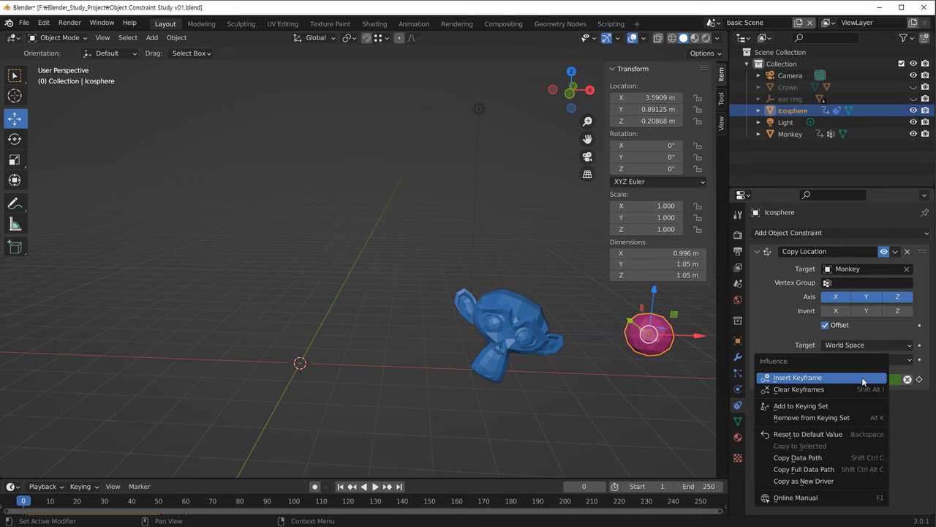
click(846, 389)
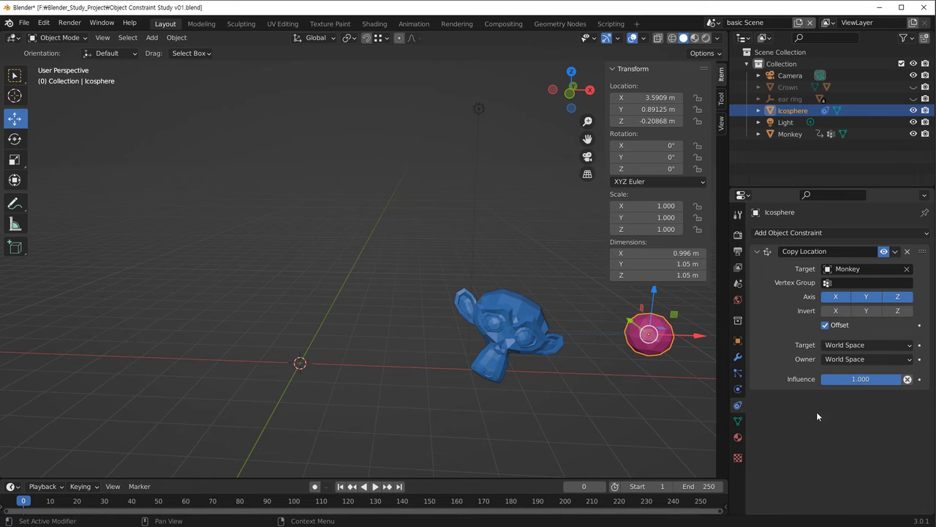
Move the monkey head to about X -1.02 m, Y -0.41 m, Z 1.12 m
shift+middle_drag(427, 402, 407, 405)
click(486, 344)
drag(488, 346, 235, 330)
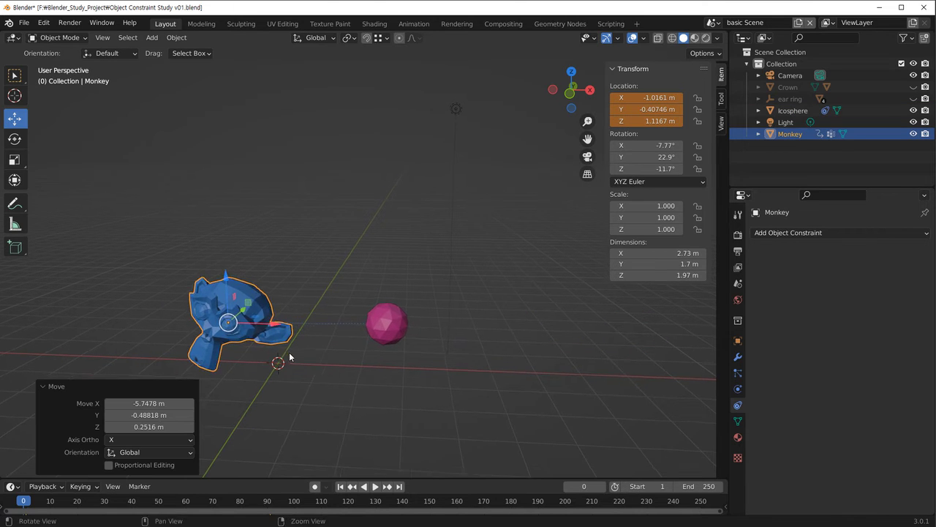
scroll(289, 357, up, 1)
click(393, 337)
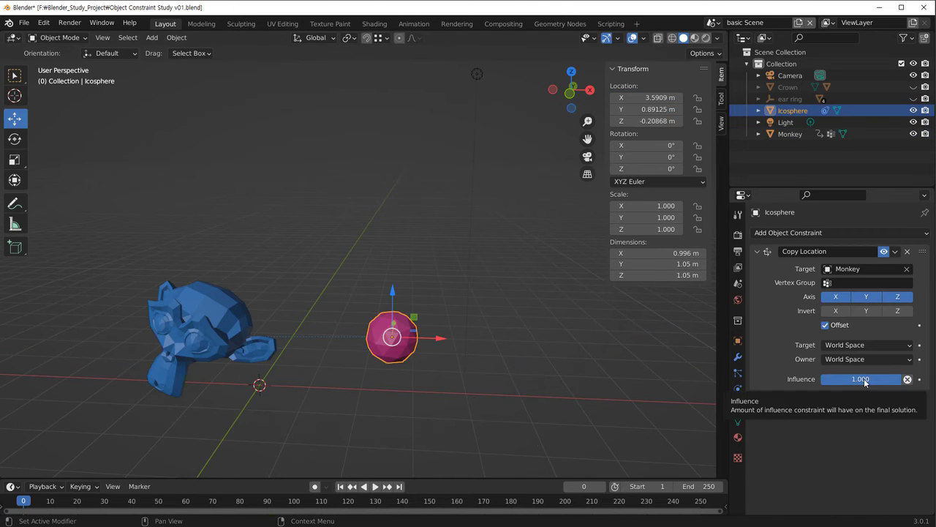
Clear all Location keyframes from the monkey head
click(227, 332)
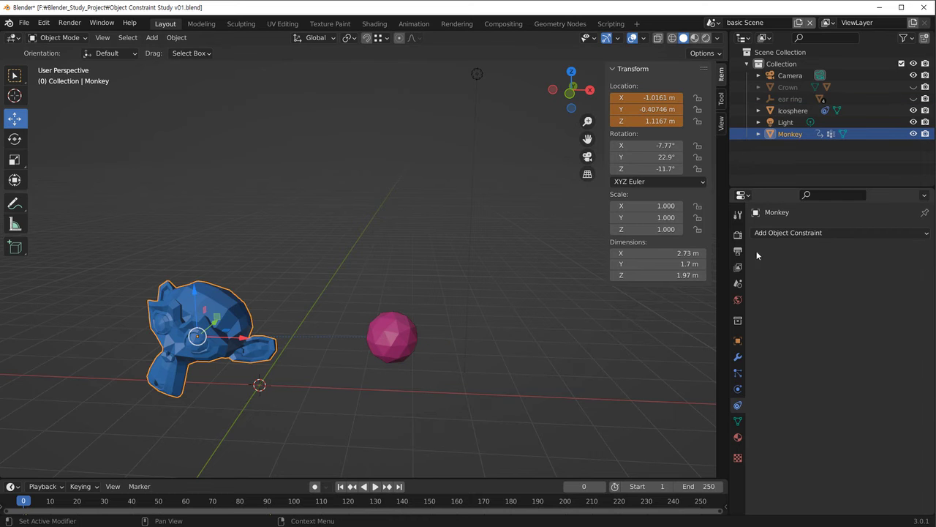
click(291, 388)
click(219, 337)
click(737, 340)
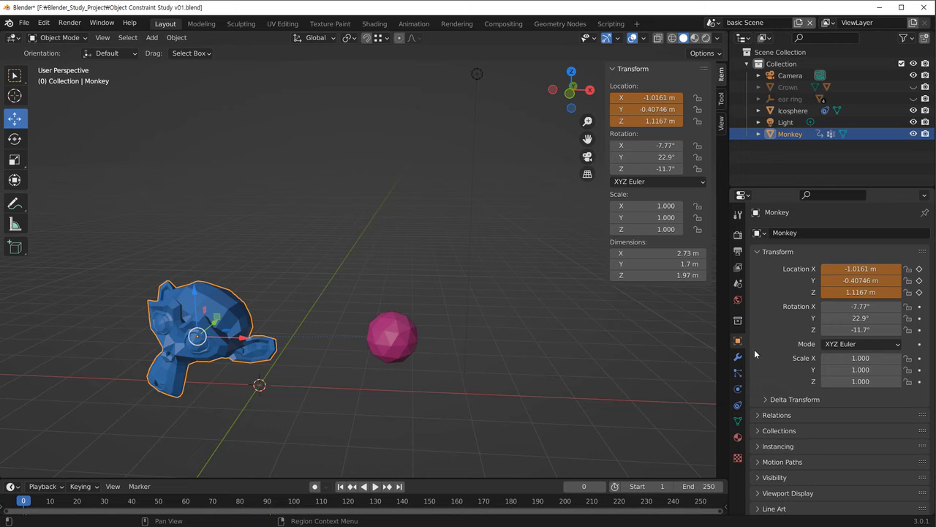
right_click(854, 269)
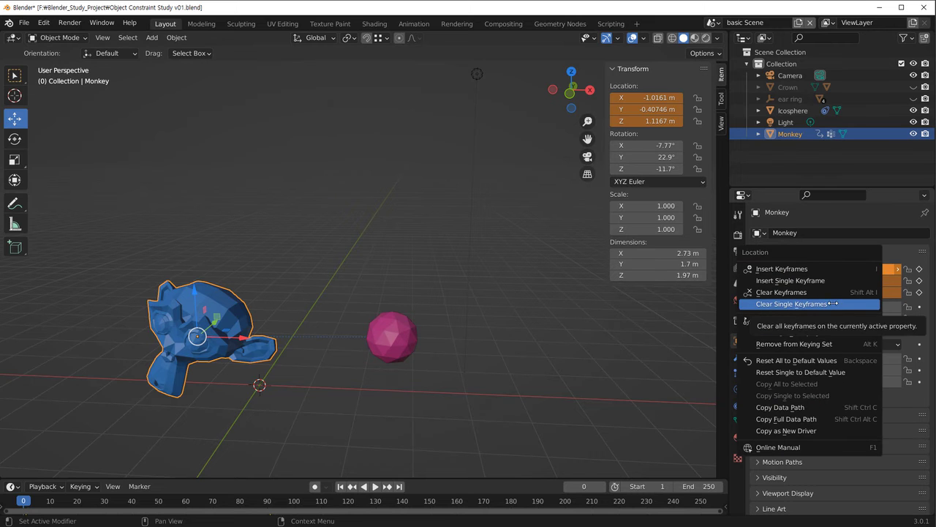
click(781, 292)
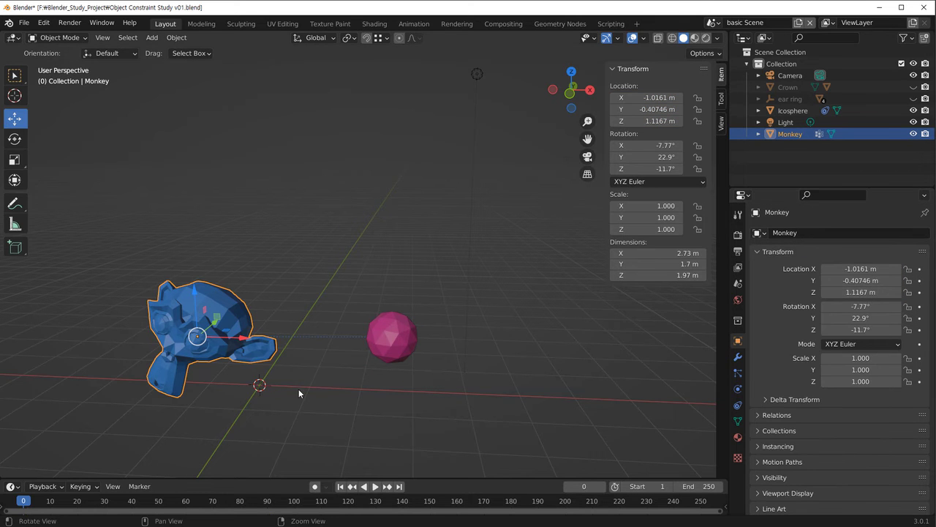
Turn off Offset in the ico sphere's Copy Location constraint
middle_drag(316, 392, 345, 394)
click(350, 393)
click(398, 334)
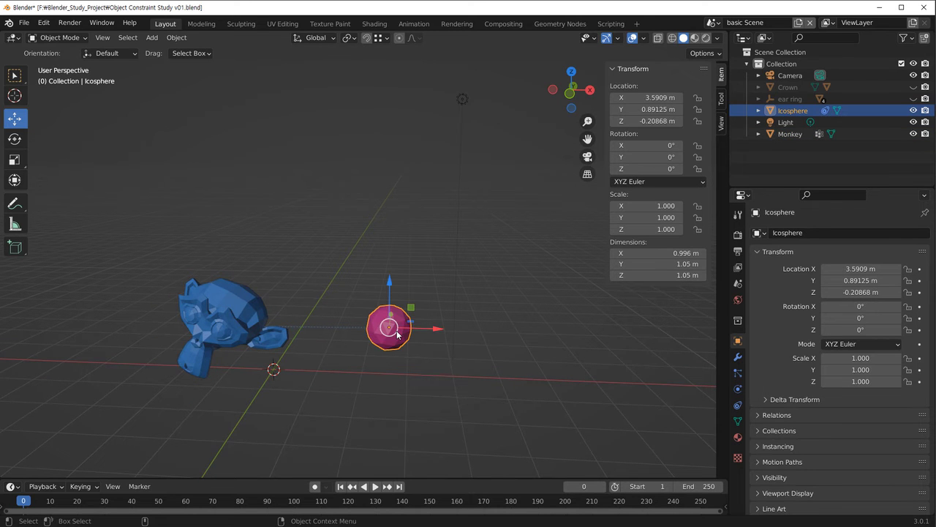
click(737, 405)
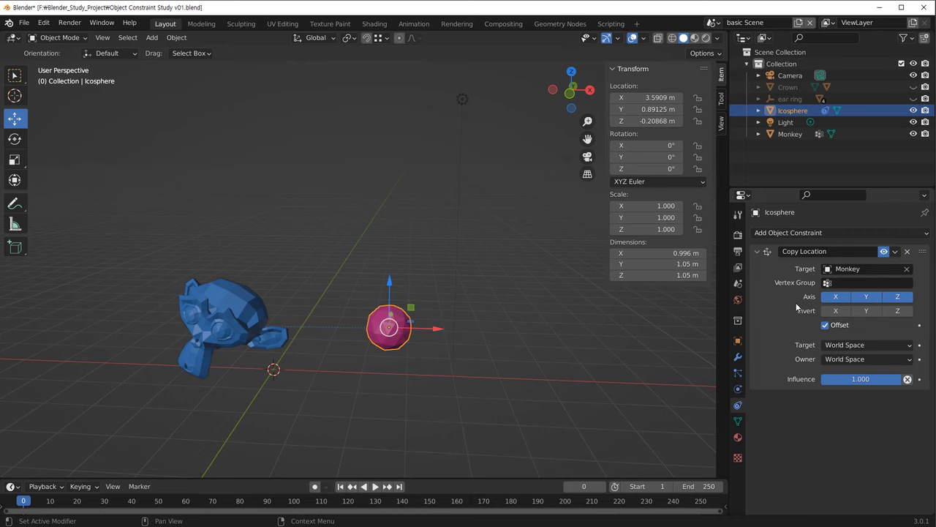
shift+middle_drag(389, 381, 425, 392)
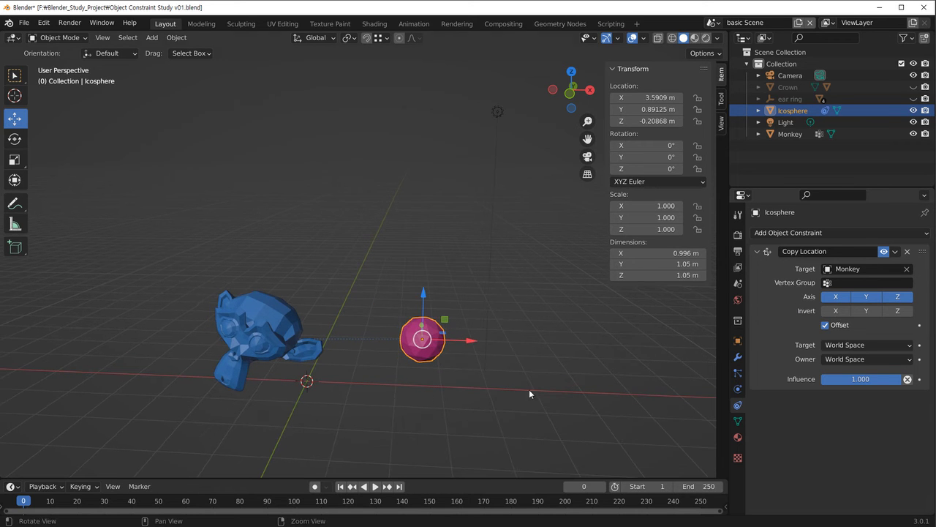
click(827, 326)
Try moving the monkey head freely to test how the ico sphere follows it without Offset
mouse_move(340, 380)
middle_down()
mouse_move(352, 370)
mouse_move(361, 378)
mouse_move(330, 379)
middle_up()
click(306, 294)
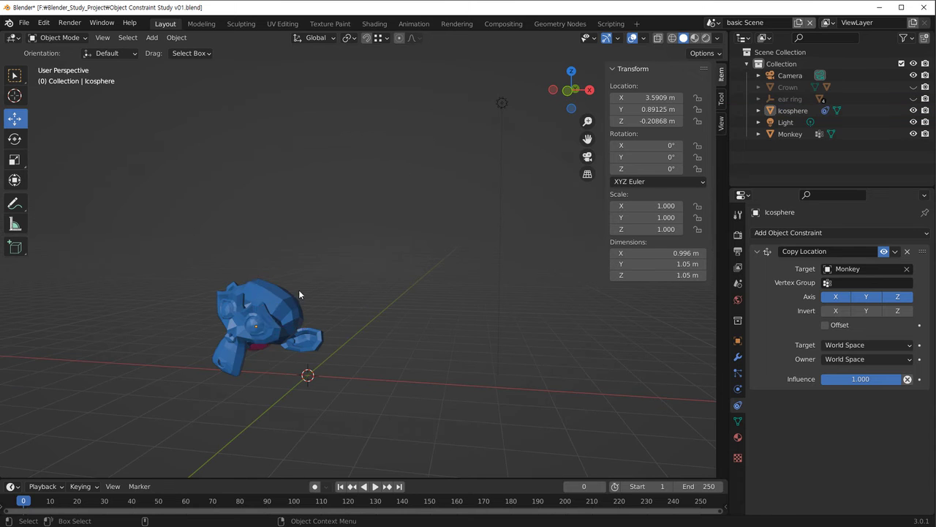
key(g)
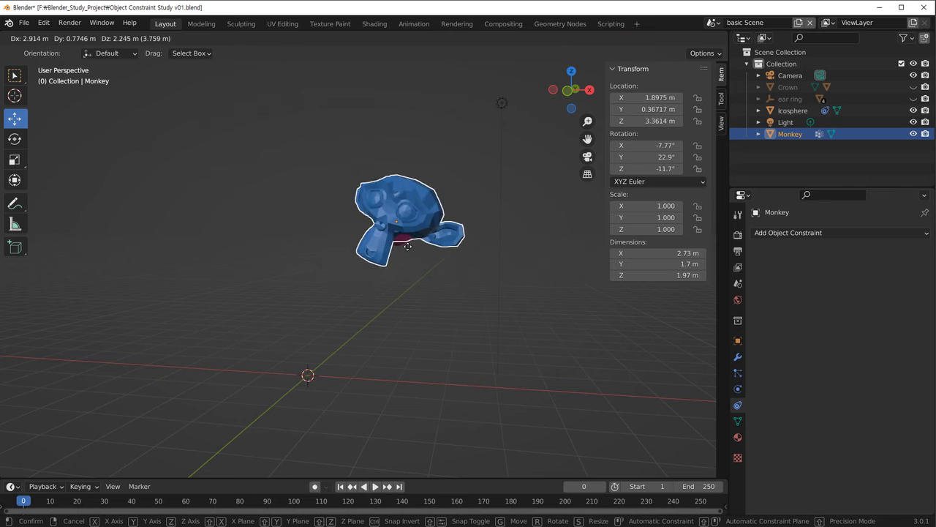
key(Escape)
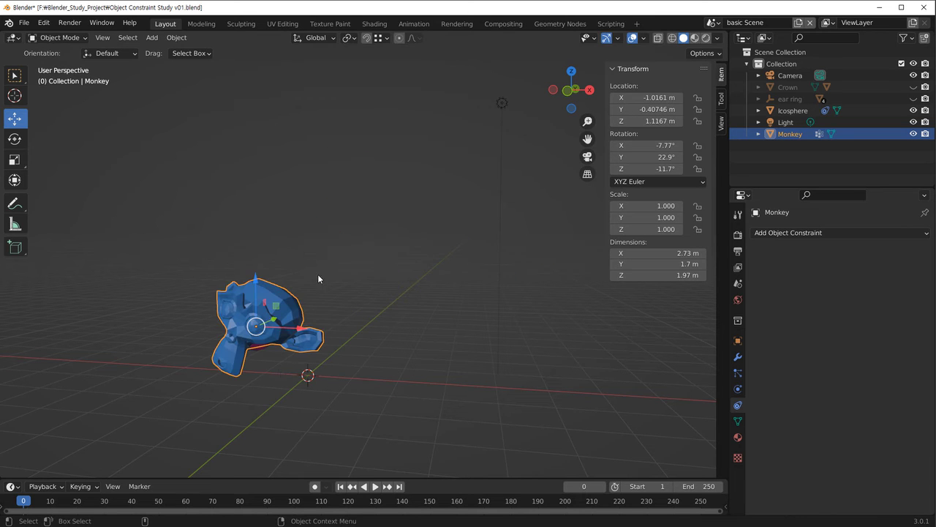
Enable Invert on X, Y and Z in the ico sphere's Copy Location constraint
click(280, 373)
middle_drag(269, 376, 284, 399)
click(239, 329)
click(840, 312)
click(866, 311)
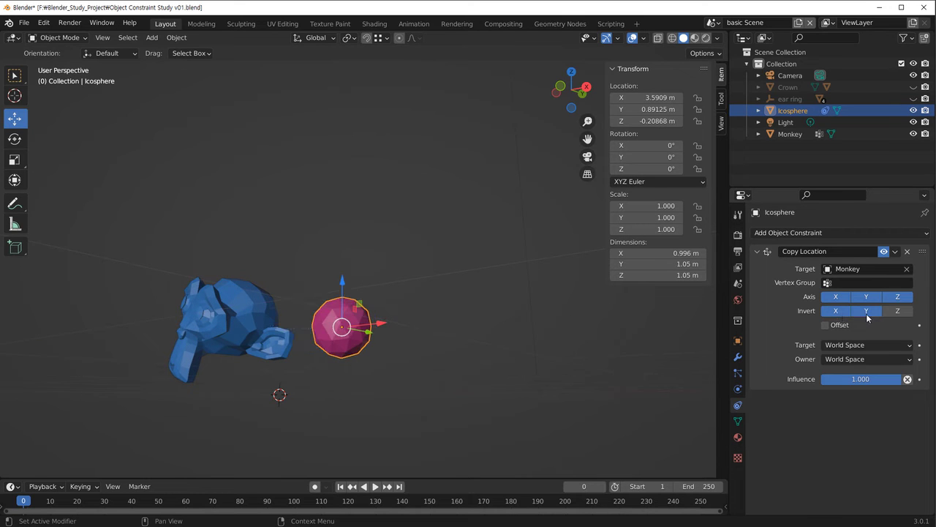
click(897, 311)
Move the monkey head around to test the inverted axes, ending at about X -2.92 m, Y -0.71 m, Z -1.23 m
middle_drag(512, 366, 410, 380)
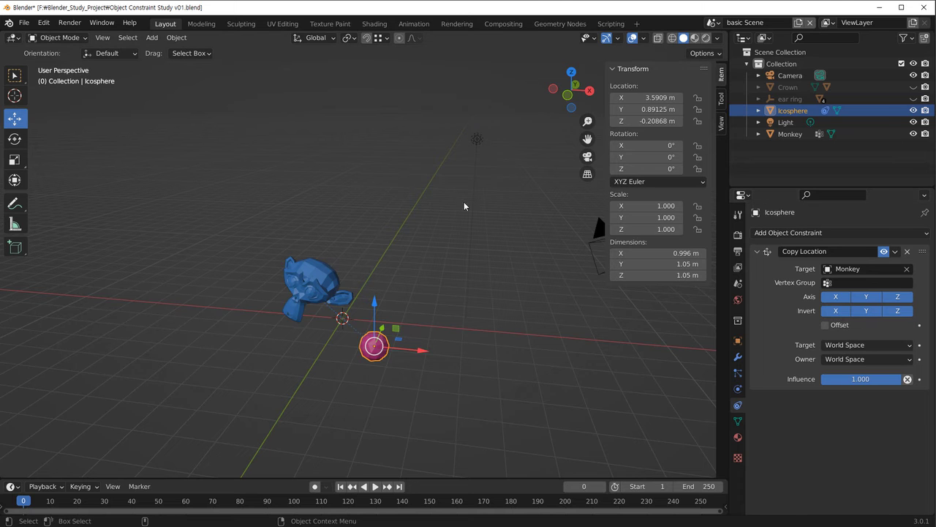
middle_drag(541, 166, 325, 327)
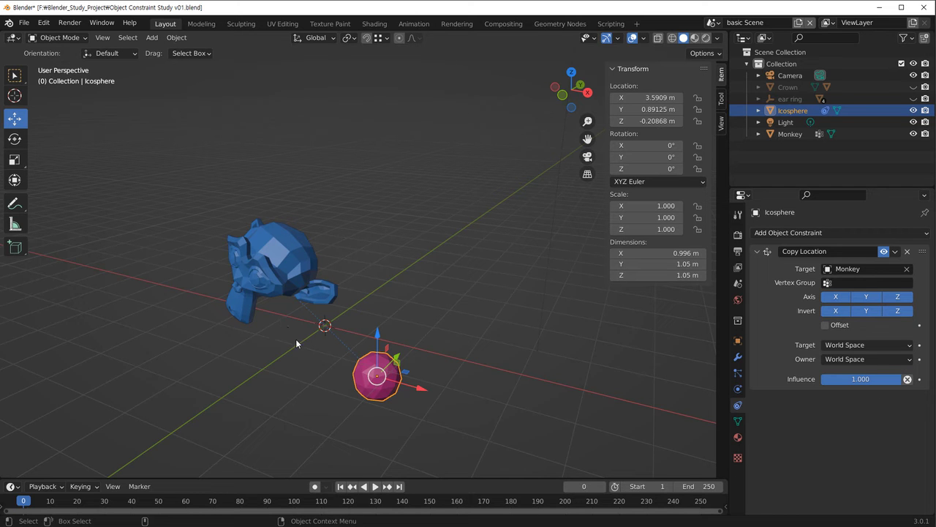
scroll(315, 331, down, 3)
mouse_move(314, 330)
middle_down()
mouse_move(344, 335)
mouse_move(334, 346)
mouse_move(311, 318)
middle_up()
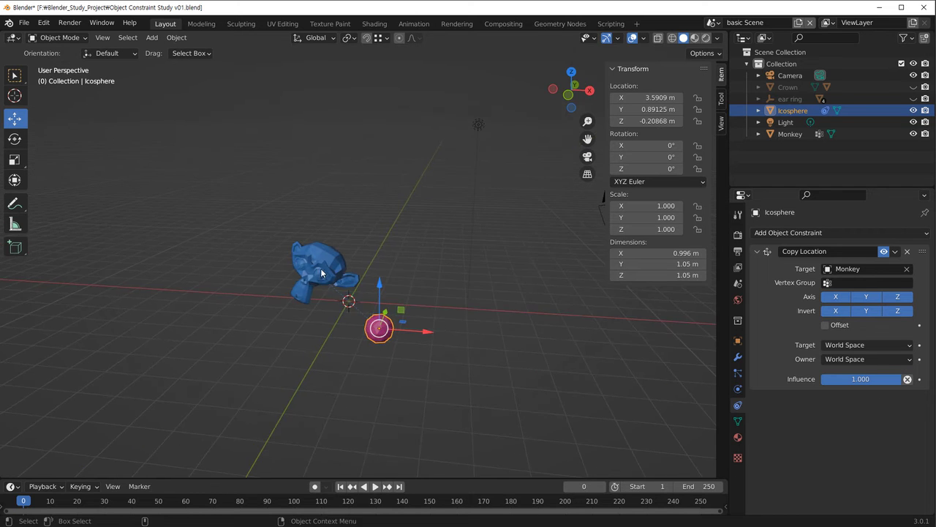
click(307, 306)
drag(316, 271, 285, 197)
drag(327, 285, 188, 321)
click(499, 282)
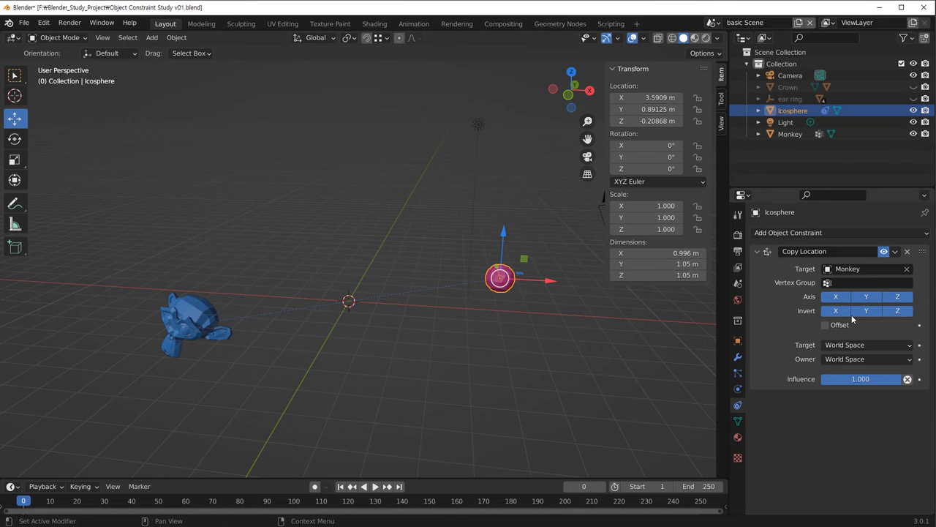
click(223, 345)
drag(194, 332, 241, 366)
middle_drag(326, 355, 376, 353)
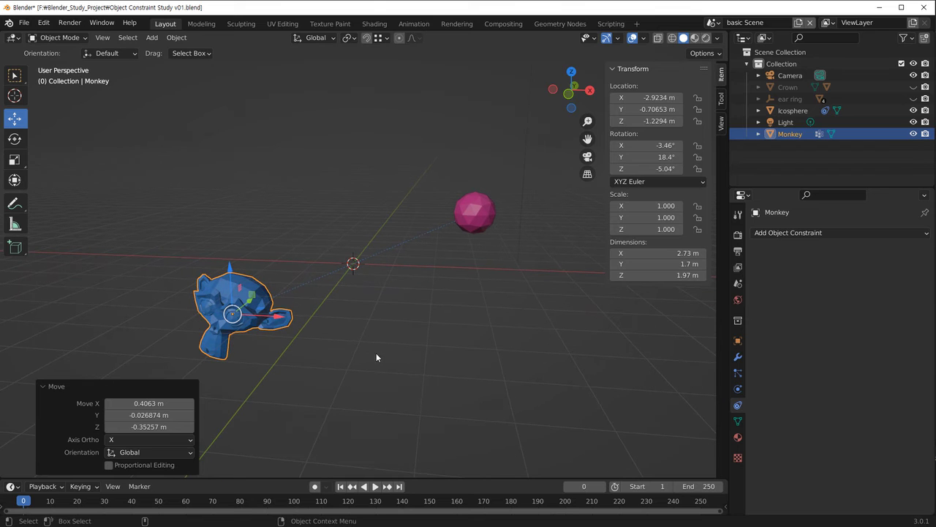
Reset the ico sphere's own location to 0 m on X, Y and Z
click(471, 302)
click(475, 214)
middle_drag(475, 214, 463, 364)
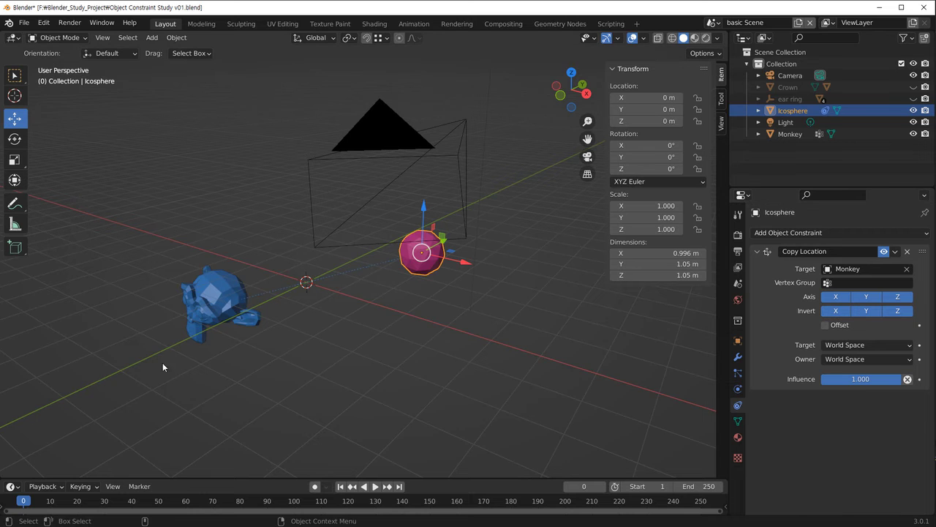
middle_drag(345, 345, 326, 371)
click(322, 371)
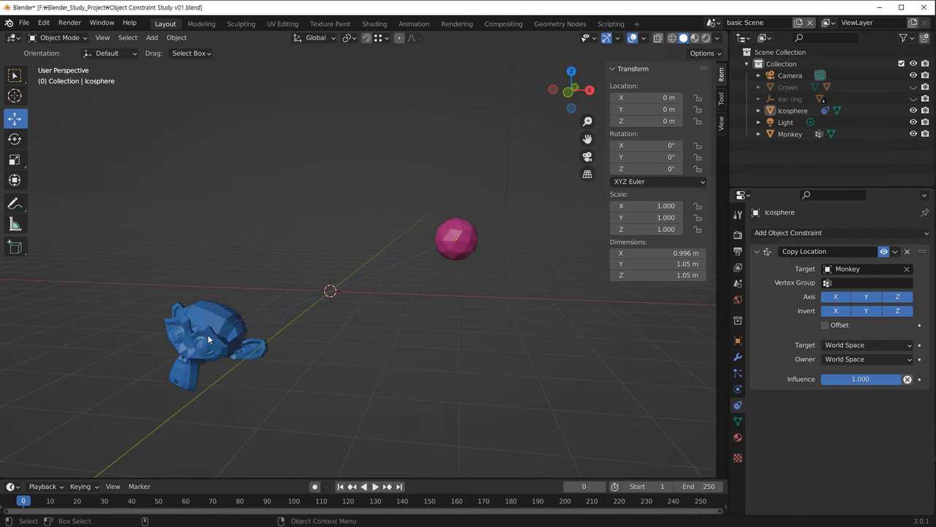
Reset the monkey head's location to 0 m and its rotation to 0° on all axes
click(222, 349)
key(BackSpace)
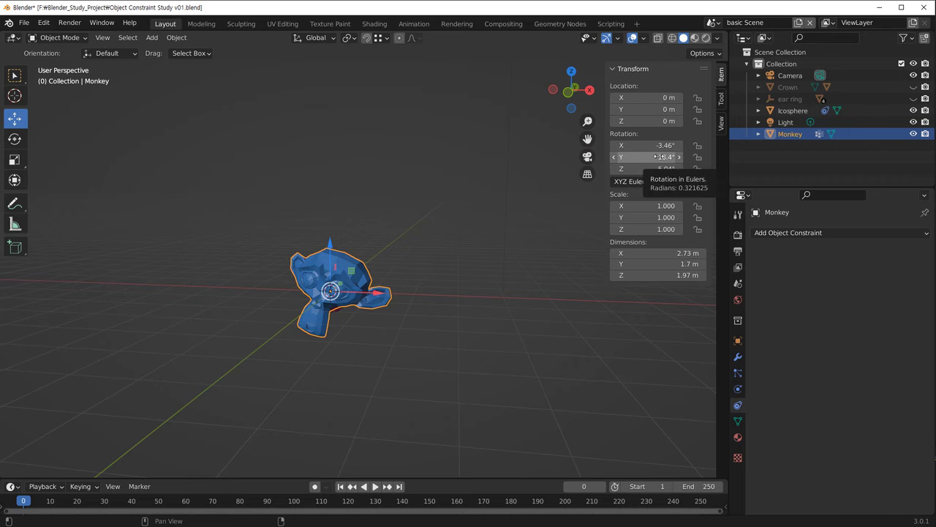
key(BackSpace)
middle_drag(356, 304, 262, 344)
click(262, 343)
Duplicate the monkey head and place the copy about 7 m away along the X axis
click(171, 233)
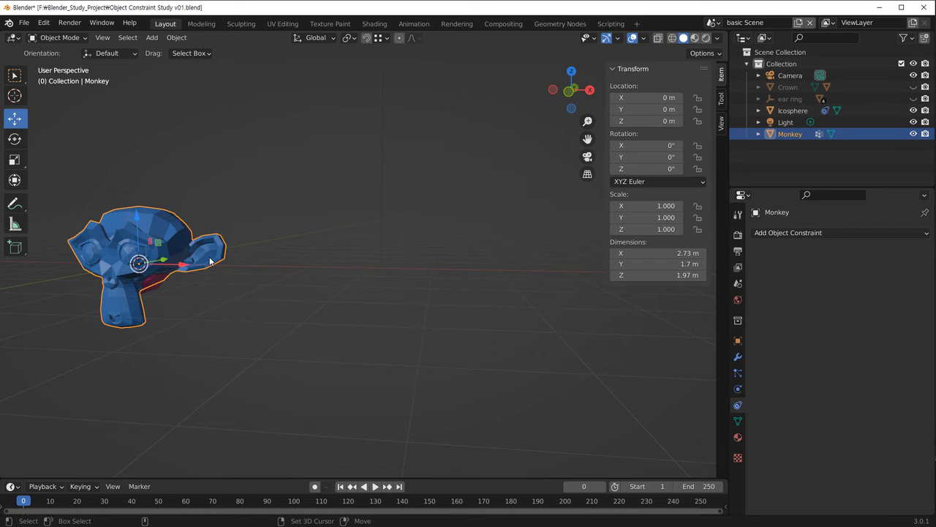
key(shift+d)
key(x)
click(636, 319)
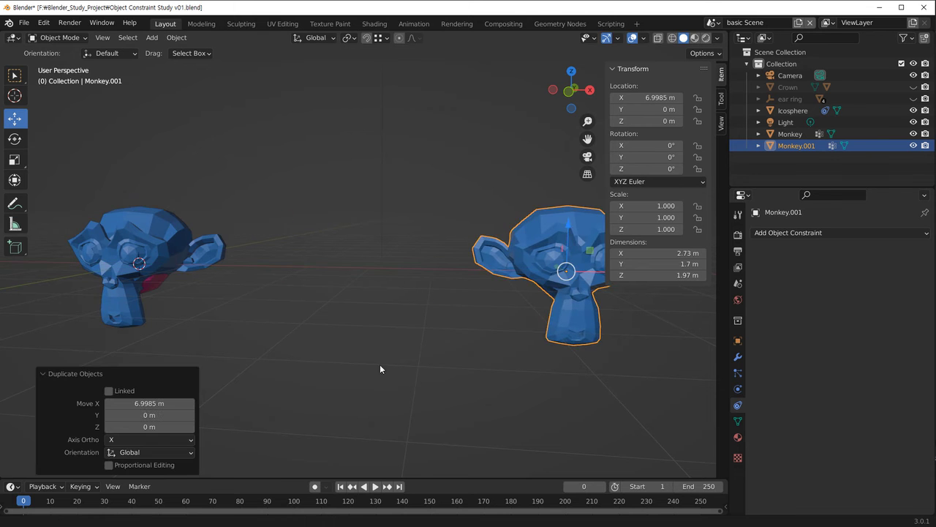
scroll(333, 354, down, 2)
Add a second Copy Location constraint to the ico sphere and set its target to the duplicate monkey head, Monkey.001
click(231, 325)
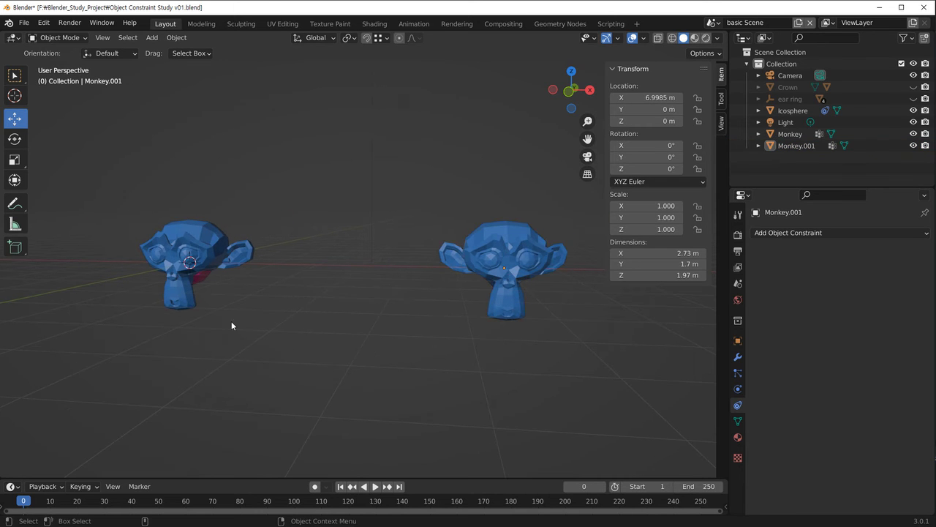
click(203, 282)
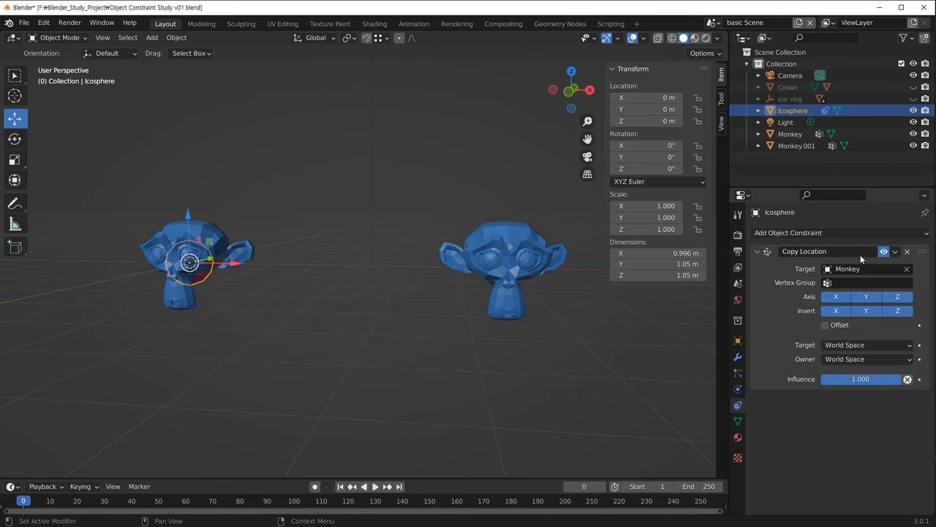
click(822, 234)
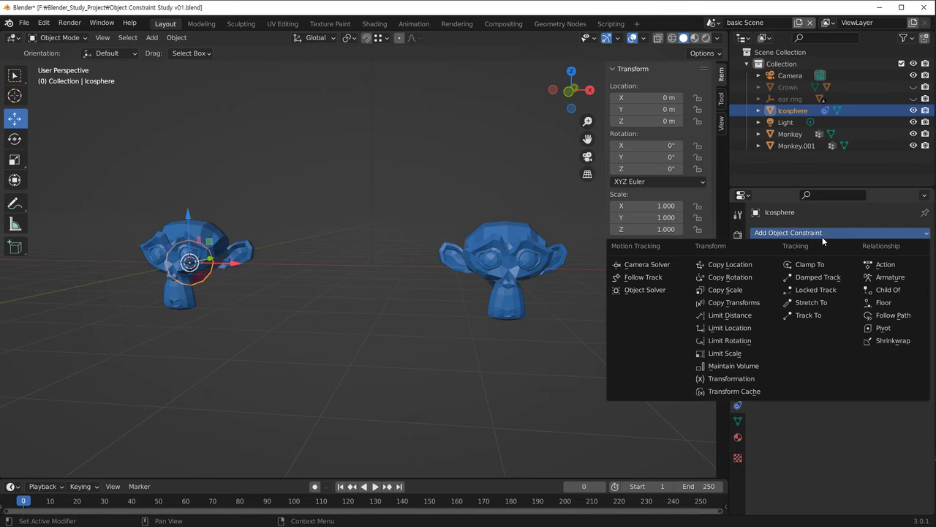
click(753, 267)
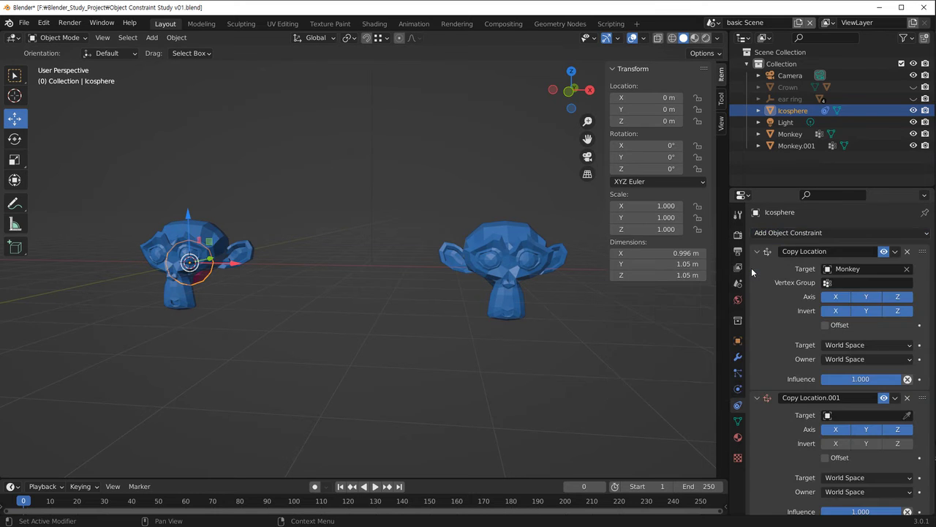
scroll(777, 334, down, 1)
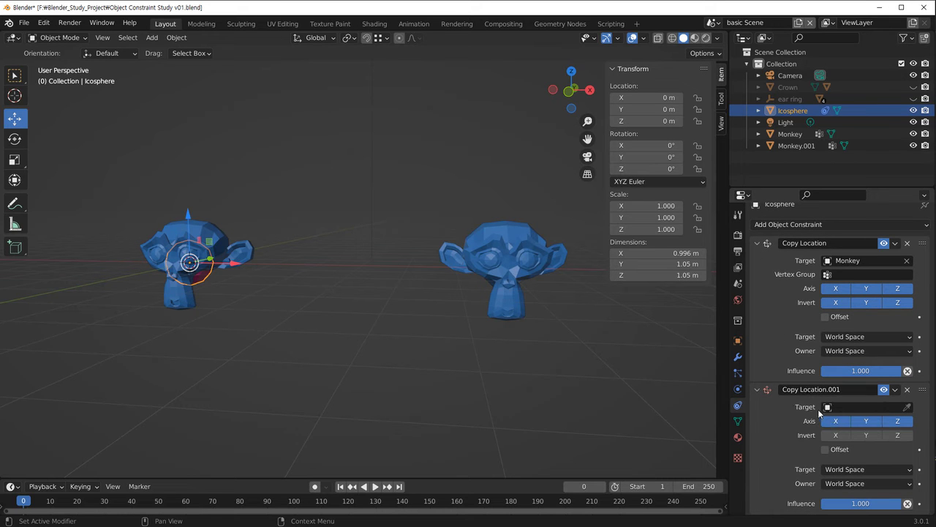
click(907, 407)
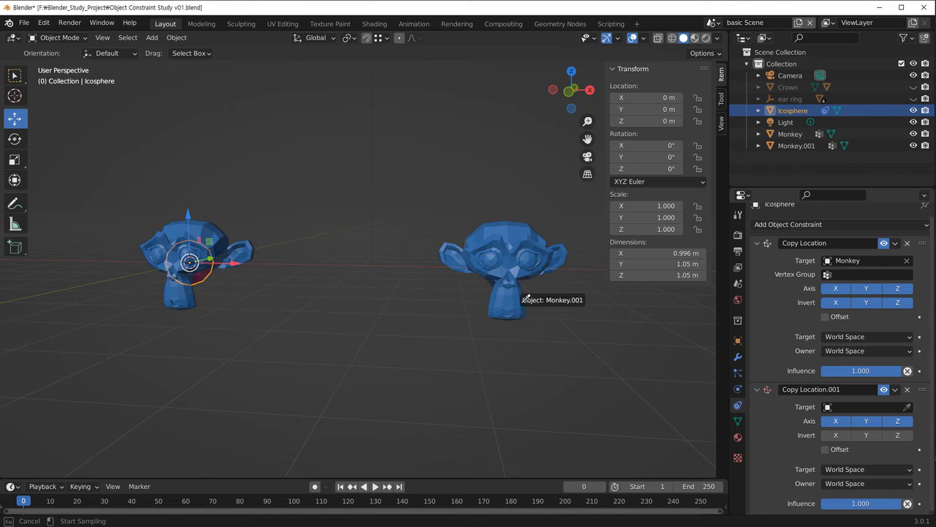
click(515, 258)
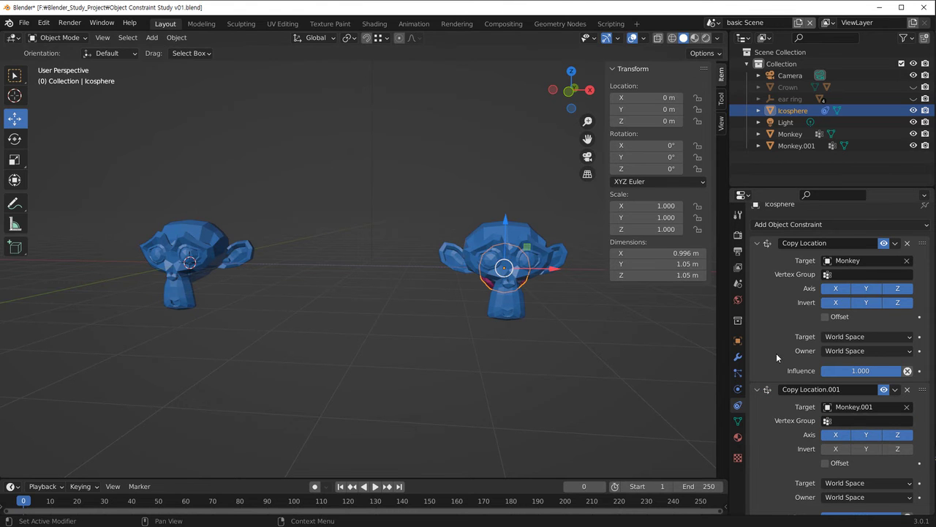
Turn off Invert on X and Y in the first Copy Location constraint and collapse both constraints' settings
scroll(777, 329, down, 1)
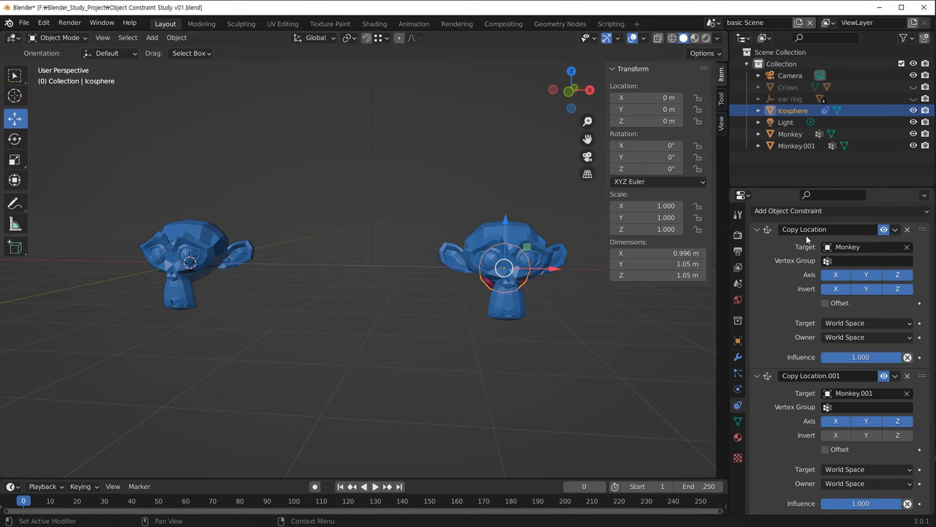
drag(843, 289, 884, 294)
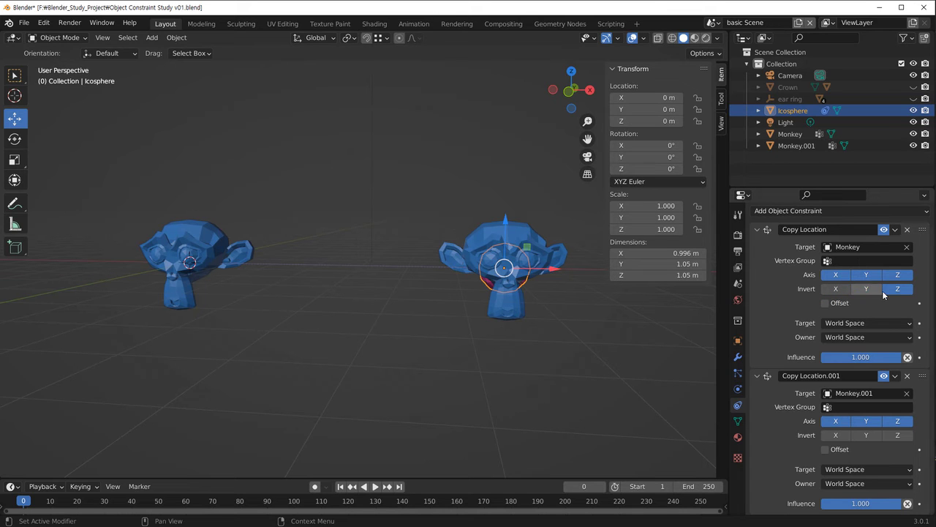
click(757, 229)
click(758, 267)
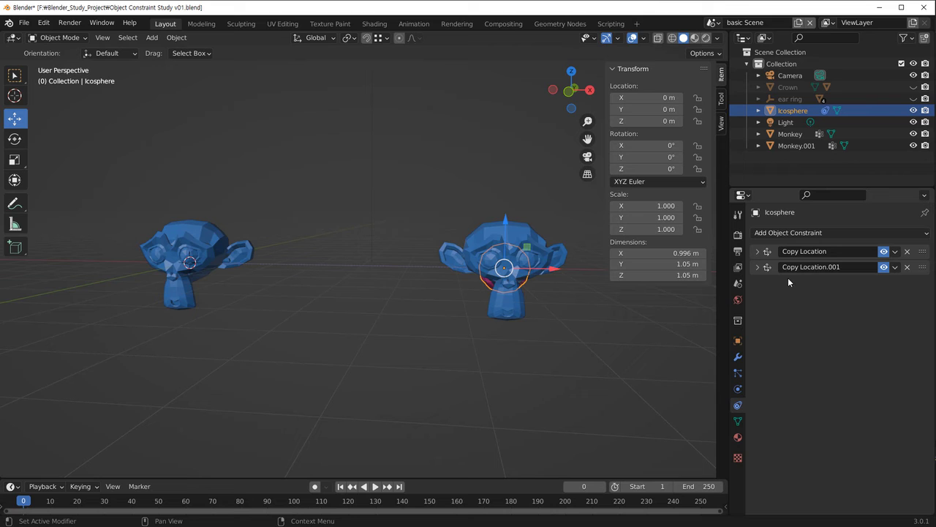
Compare the settings of the ico sphere's two Copy Location constraints, and collapse both of them
click(757, 252)
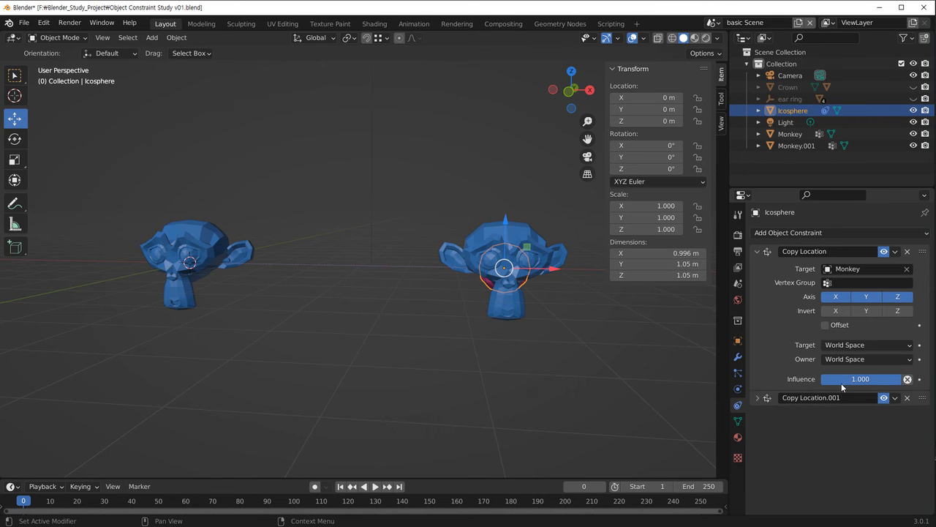
click(758, 398)
scroll(799, 485, down, 1)
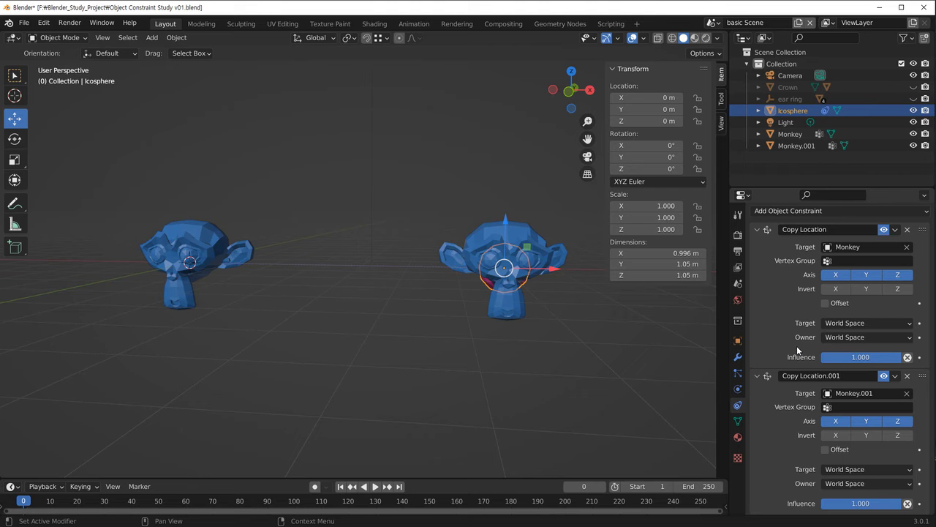
click(756, 232)
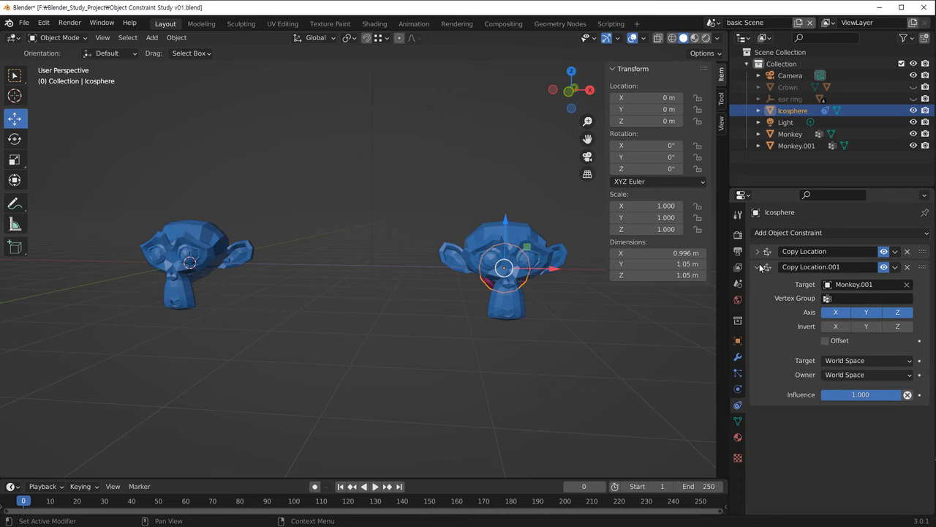
click(757, 268)
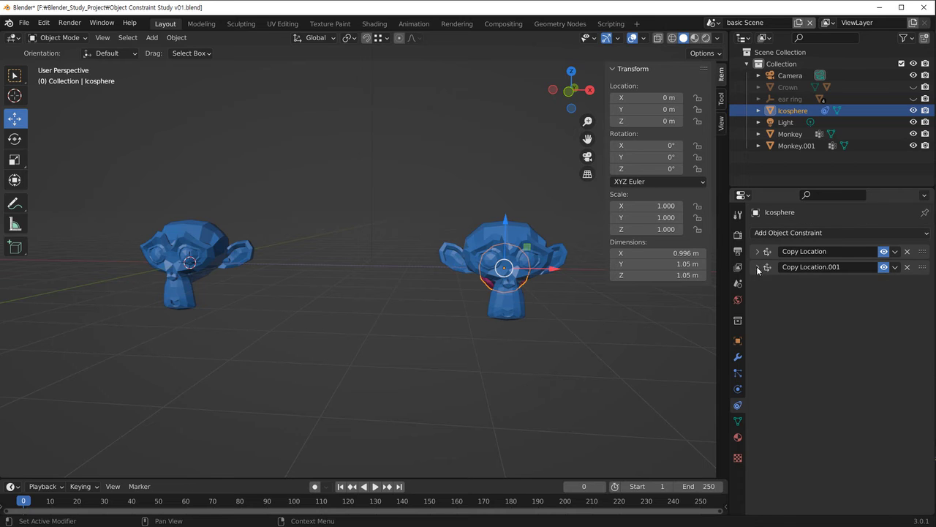
Toggle the two Copy Location constraints off and on to compare each one's effect on the ico sphere
click(885, 251)
click(884, 267)
click(883, 268)
click(884, 255)
click(883, 252)
click(884, 267)
click(884, 267)
click(884, 267)
click(883, 267)
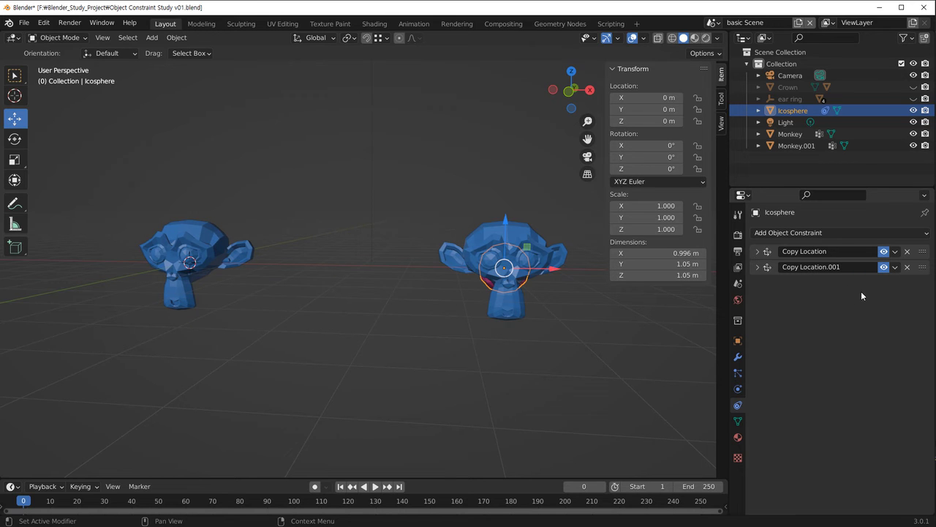
Expand both constraints and set the Influence of the second one, Copy Location.001, to 0.5
click(758, 267)
click(758, 251)
scroll(794, 323, down, 1)
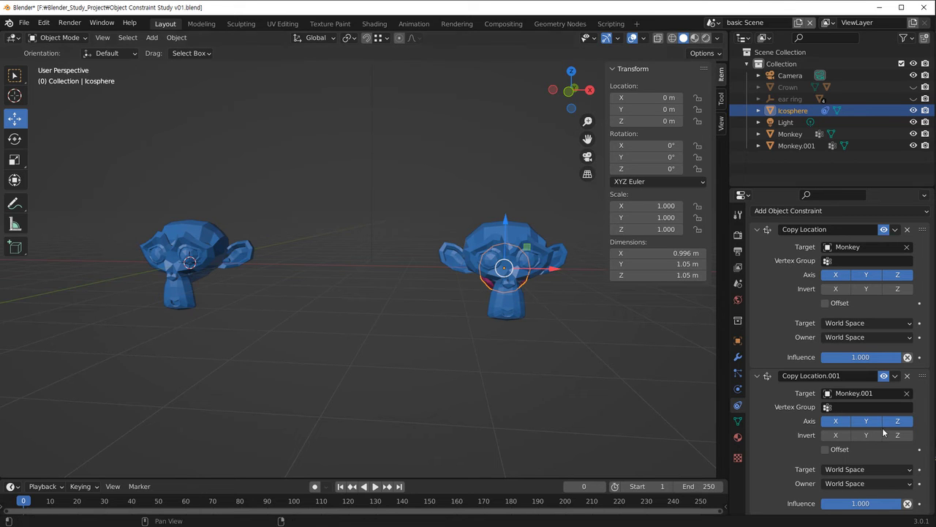
click(865, 510)
text(0.5)
key(Return)
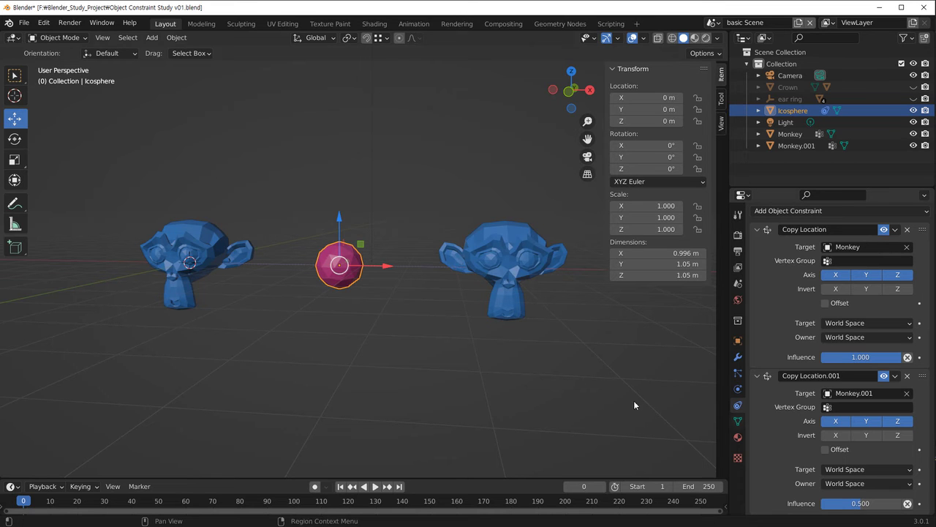
Try moving the duplicate monkey head around to test the ico sphere's response, and undo both moves
scroll(439, 326, down, 4)
click(428, 297)
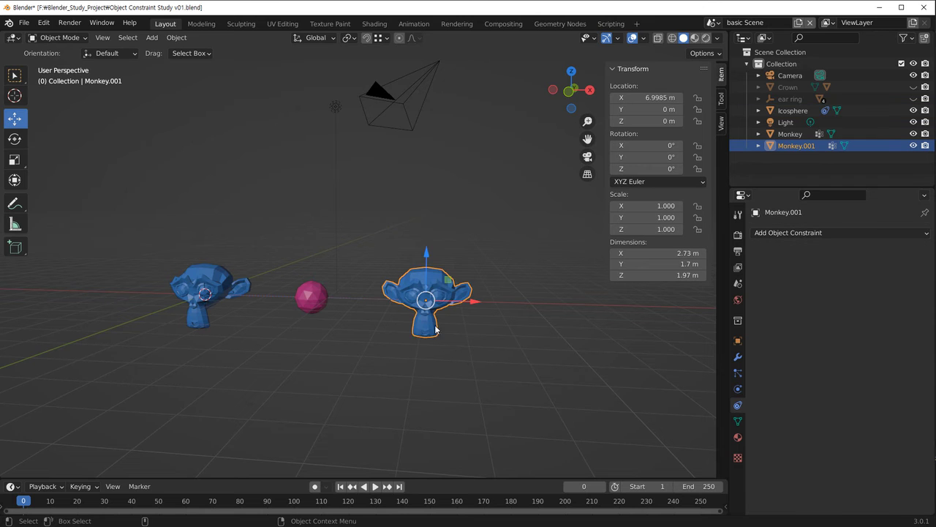
drag(430, 300, 518, 162)
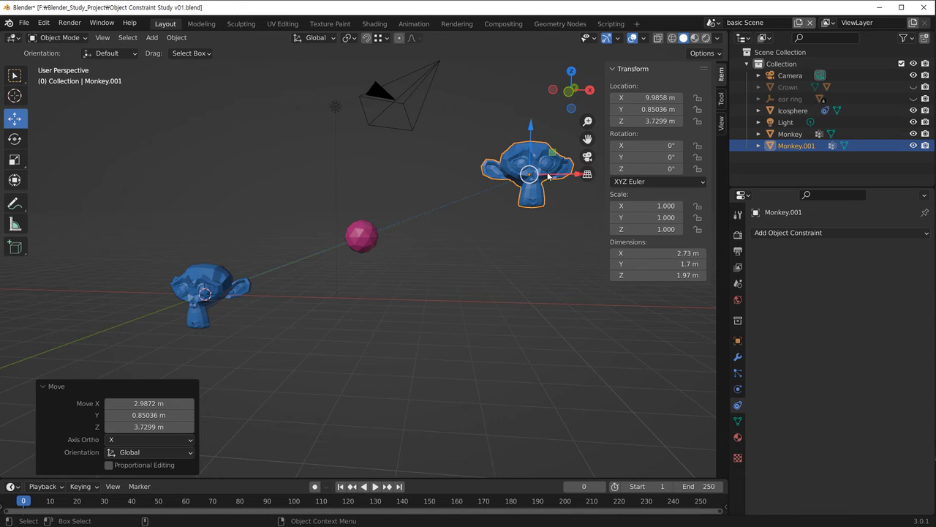
key(g)
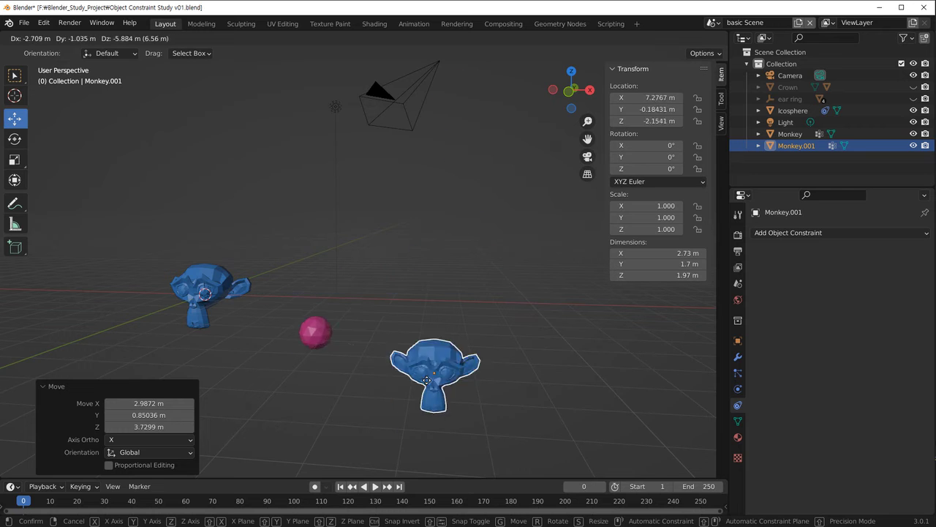
click(547, 265)
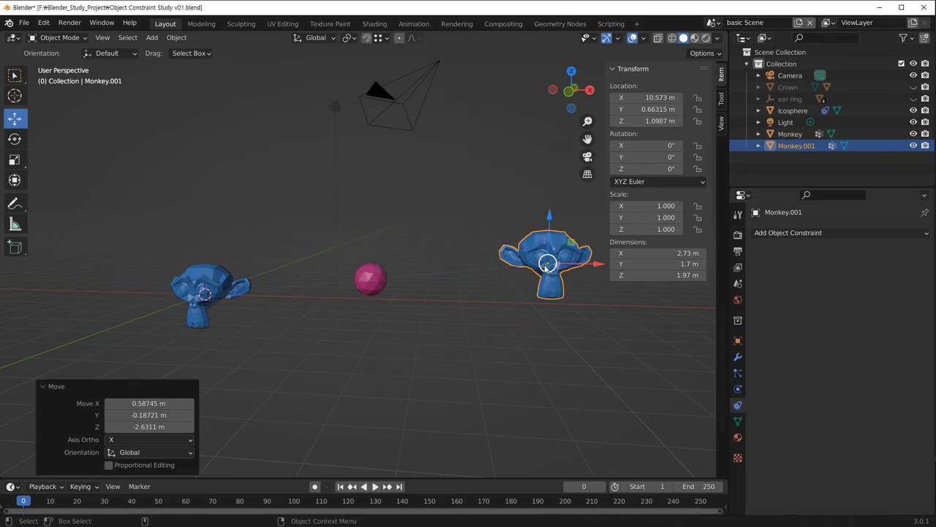
key(ctrl+z)
key(ctrl+z)
Move the original monkey head to about X -4.03 m, Y 2.29 m, Z 5.87 m
middle_drag(496, 309, 392, 367)
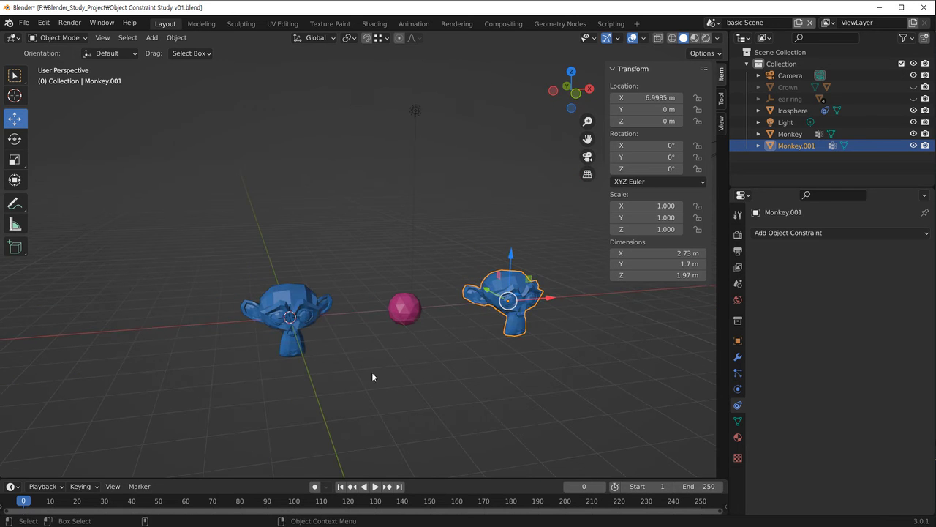
click(395, 364)
click(301, 288)
drag(289, 317, 135, 109)
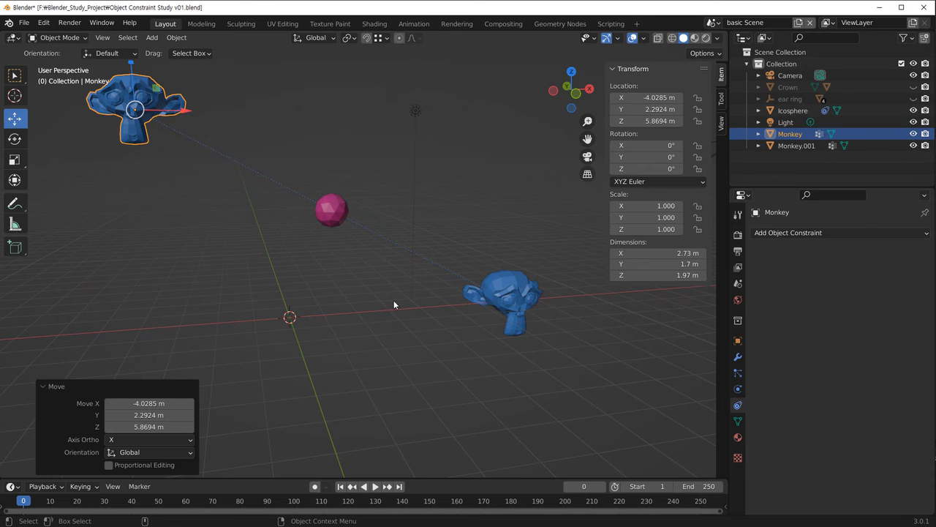
middle_drag(337, 356, 364, 370)
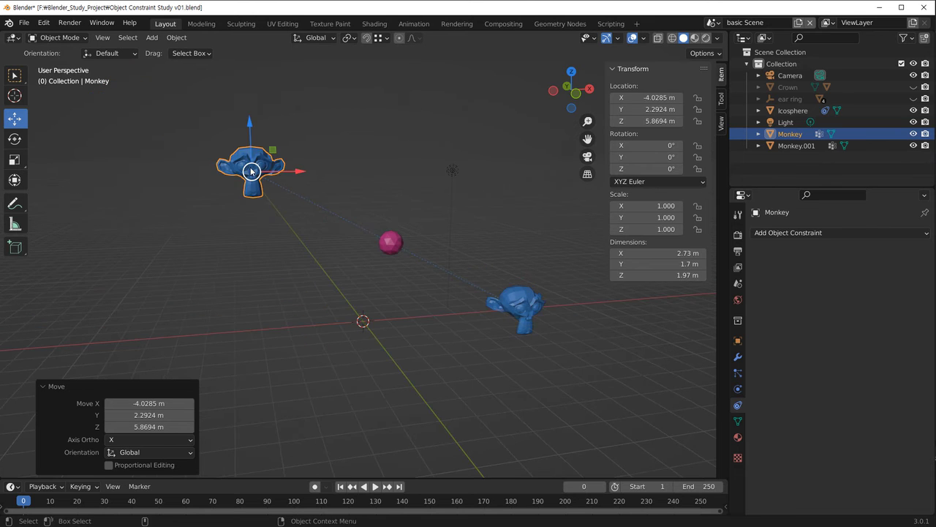
key(g)
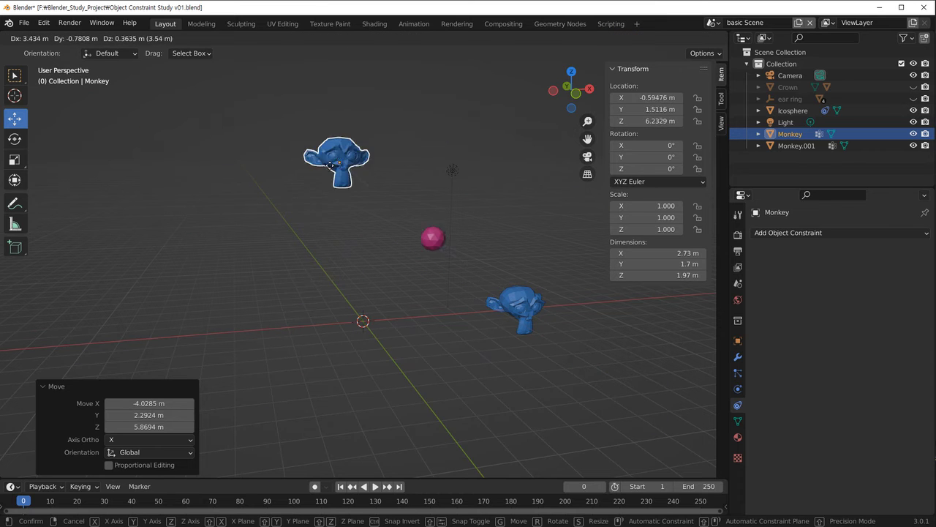
key(Escape)
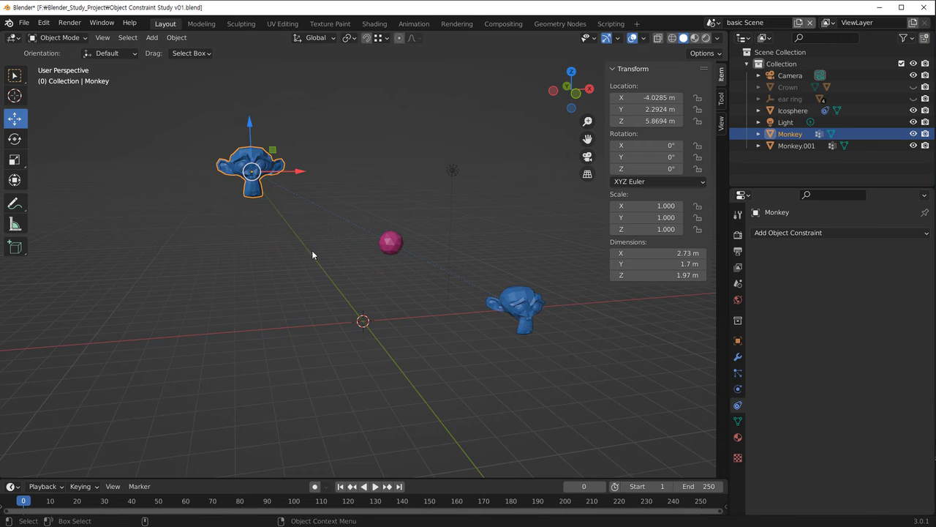
middle_drag(294, 315, 388, 351)
Review the ico sphere's two constraints, then try lowering the original monkey head and undo that move
click(361, 232)
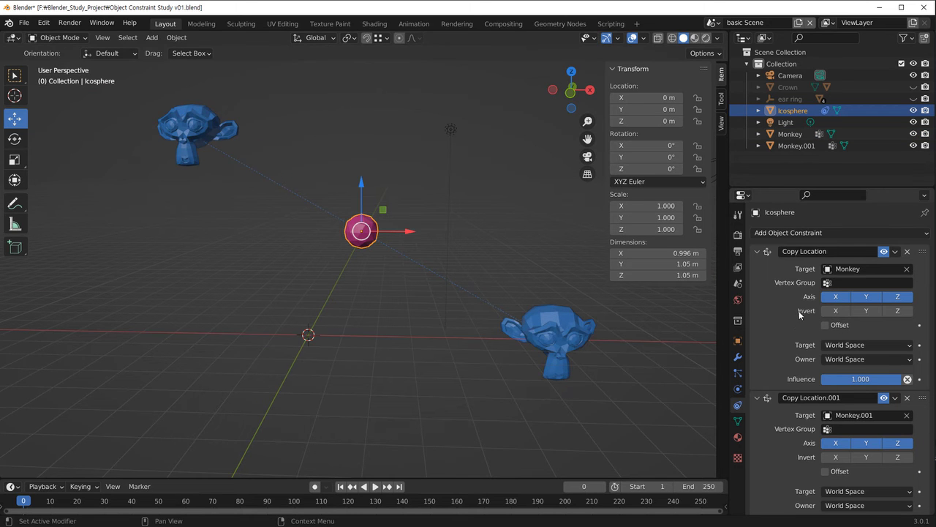
scroll(800, 304, down, 1)
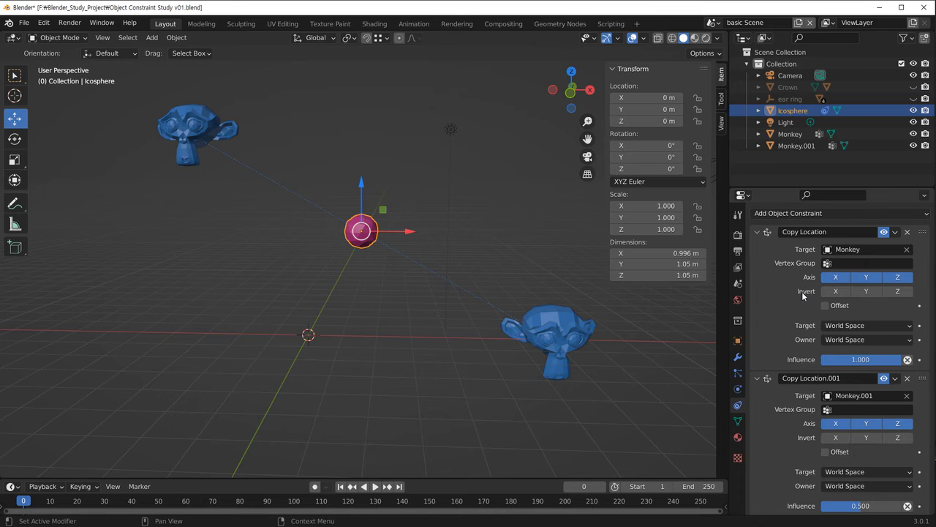
scroll(802, 291, down, 1)
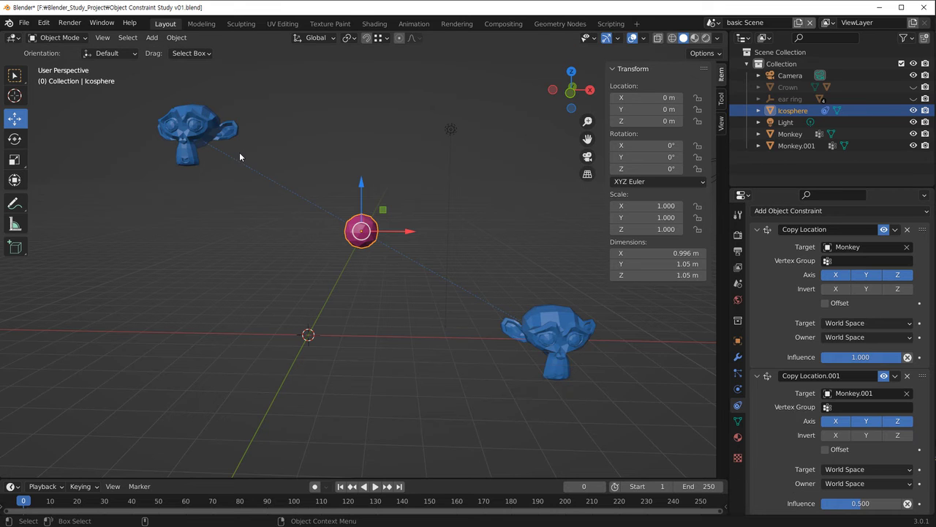
click(199, 124)
key(g)
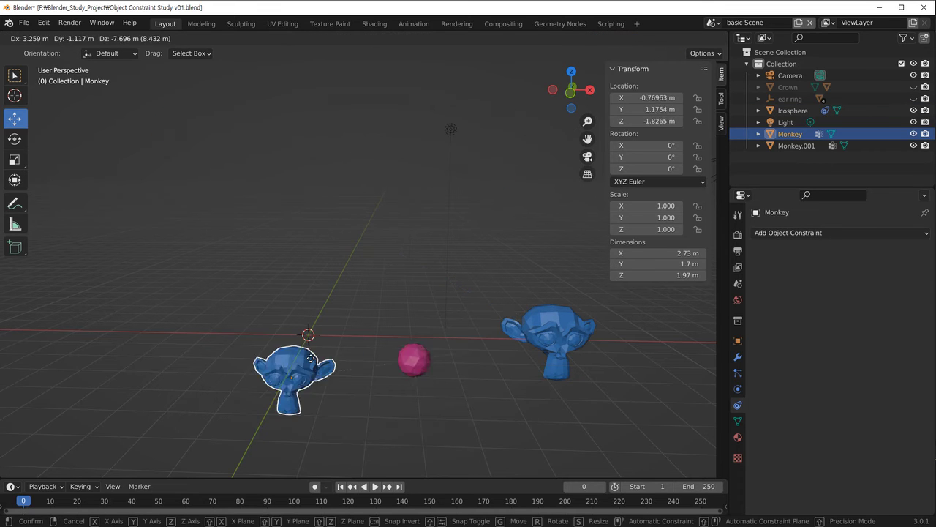
click(223, 319)
key(ctrl+z)
Move the duplicate monkey head to about X 8.13 m, Y -0.14 m, Z -1.22 m, and lower the original head near the world origin
click(557, 339)
key(g)
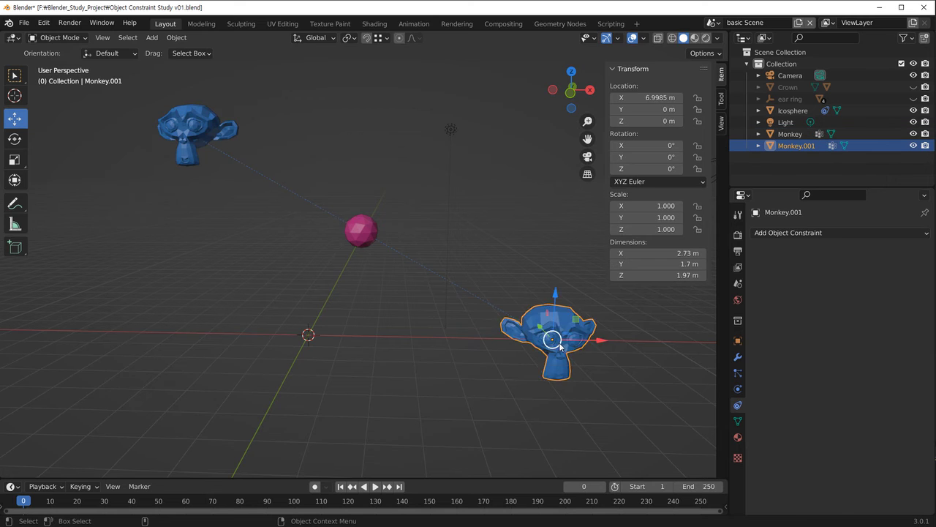
click(582, 335)
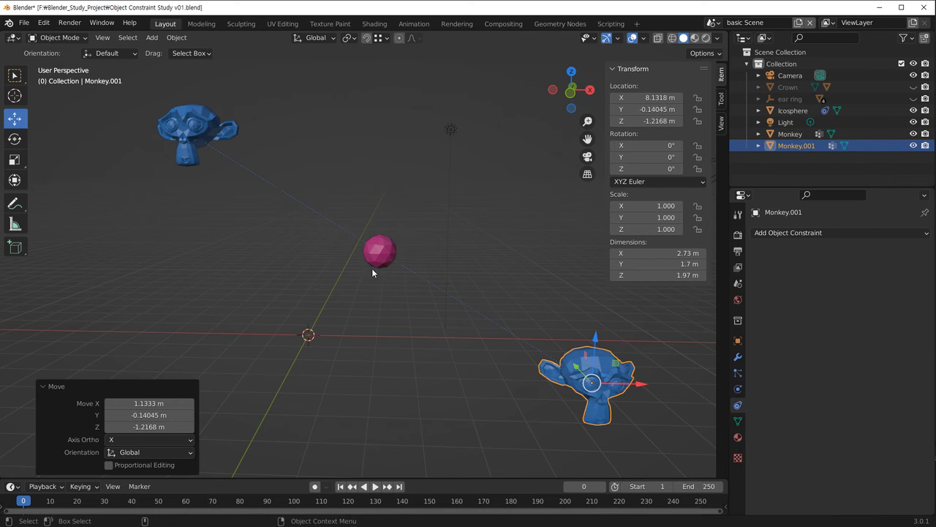
click(382, 250)
click(190, 136)
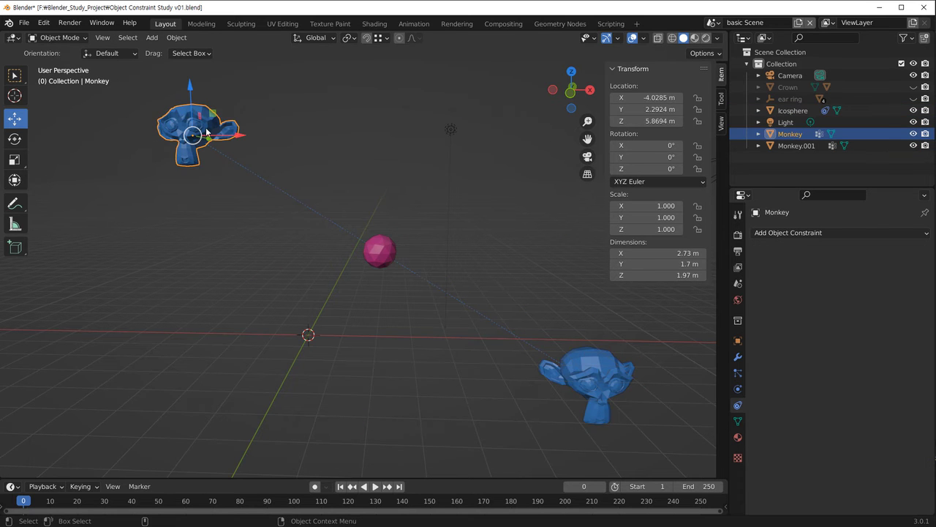
key(g)
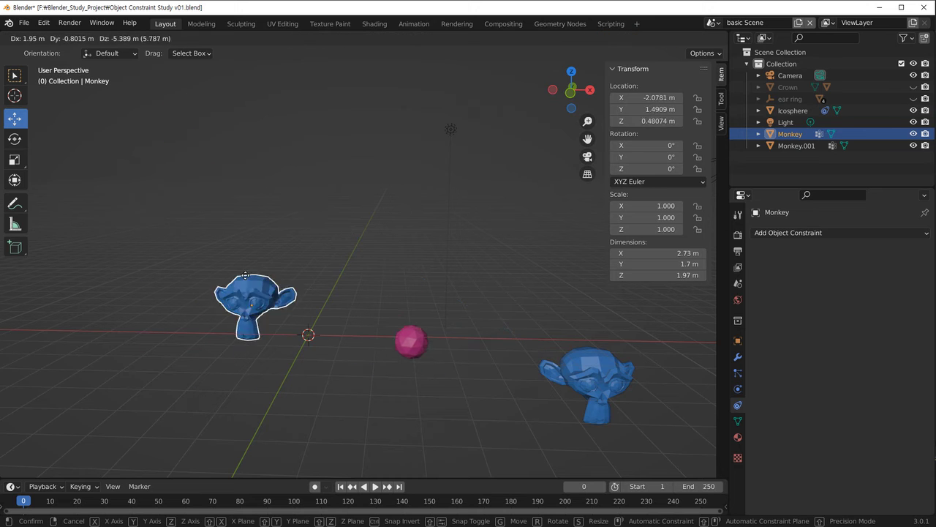
click(225, 306)
Raise the duplicate monkey head to about X 5.11 m, Y 0.92 m, Z 6.04 m
click(604, 383)
drag(601, 389, 552, 184)
drag(523, 120, 483, 115)
middle_drag(347, 312, 370, 340)
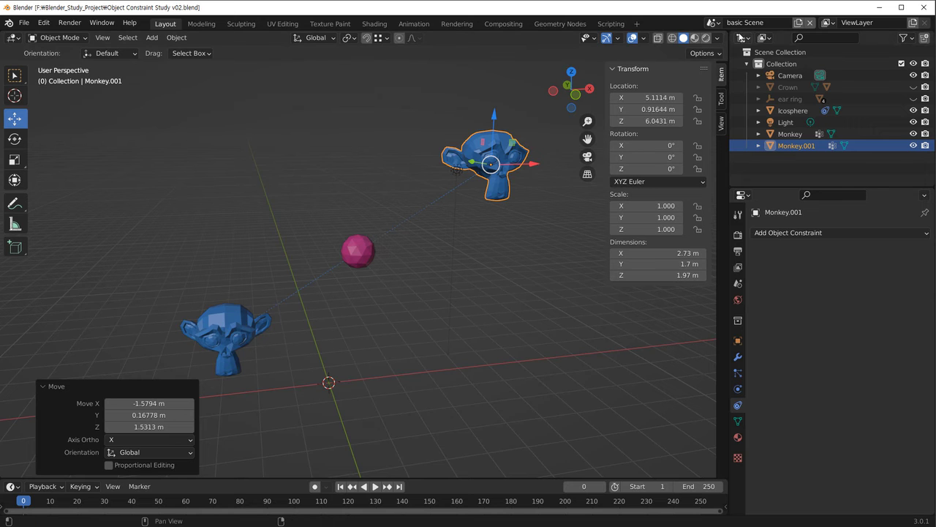
Switch to the Window Scene and select each of the three window panels in turn to identify them
click(715, 23)
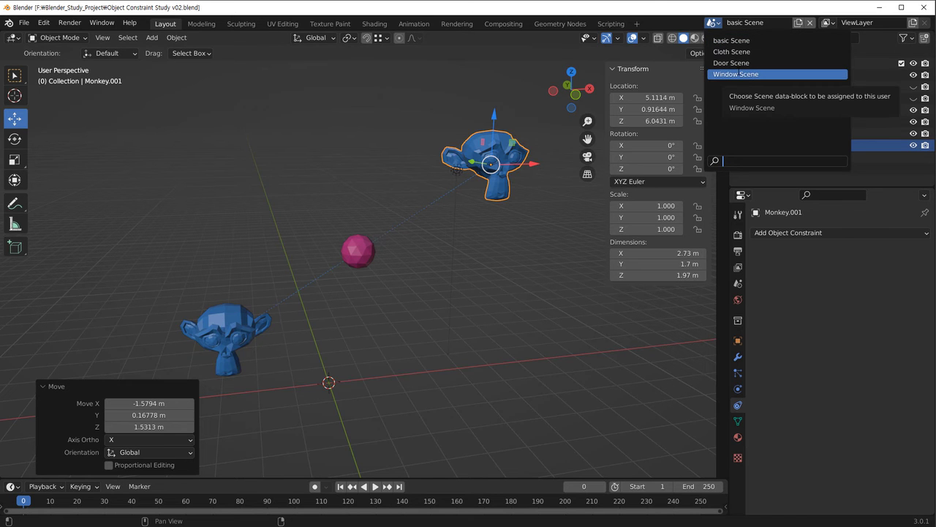
click(741, 74)
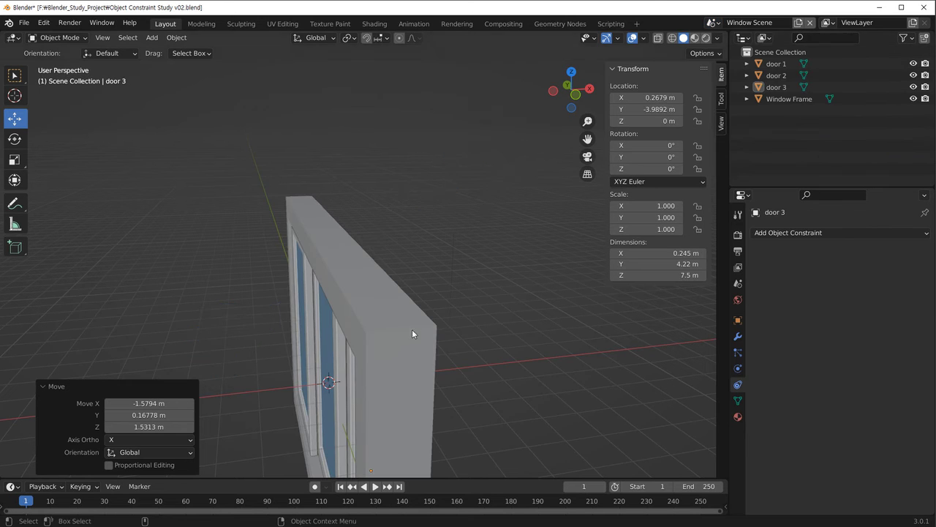
middle_drag(390, 292, 359, 363)
scroll(370, 312, up, 3)
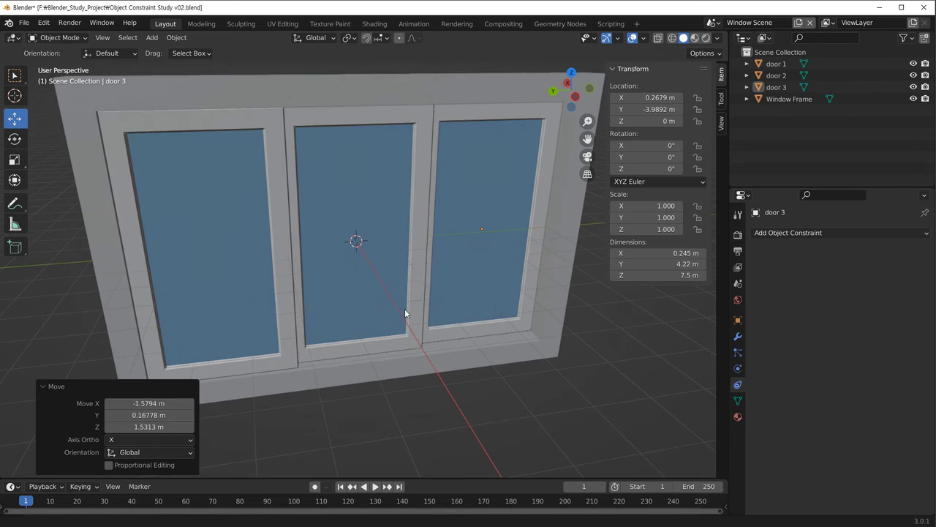
click(324, 217)
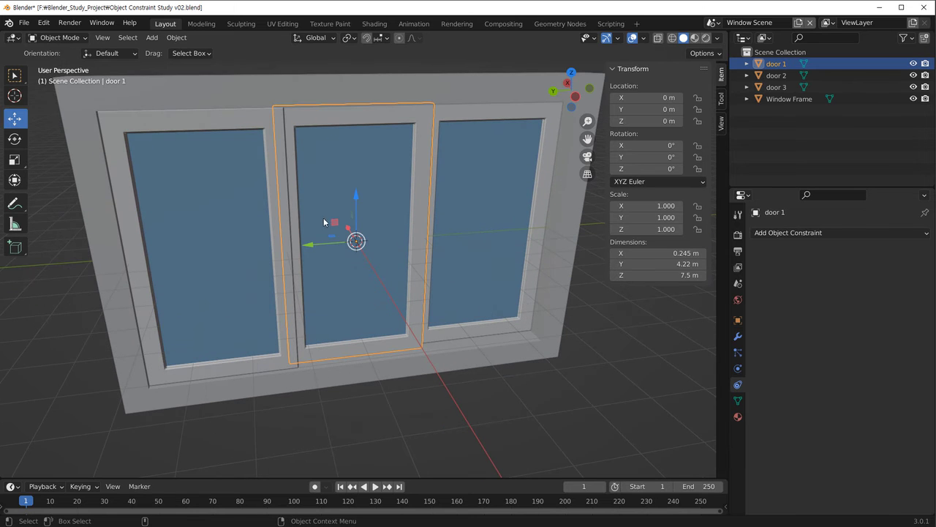
click(192, 205)
click(461, 210)
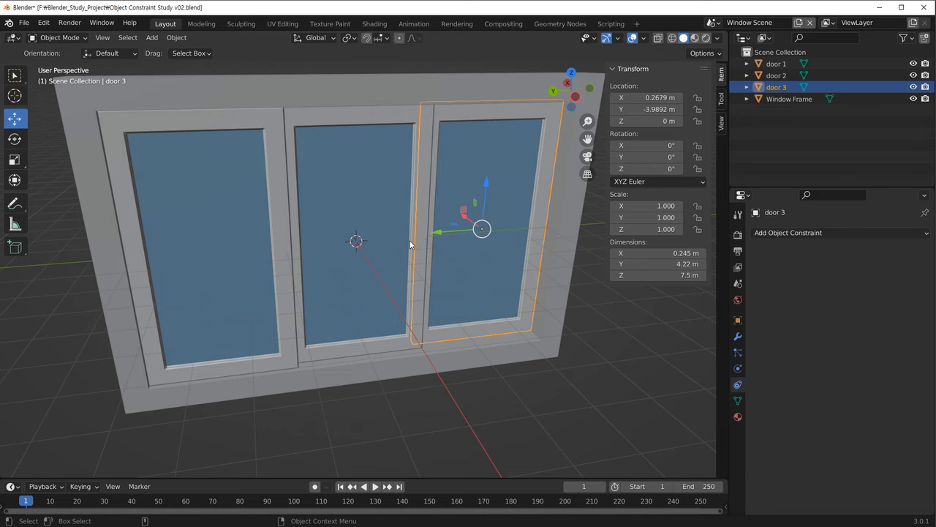
Add a Copy Location constraint to door 1, the middle window panel
click(380, 269)
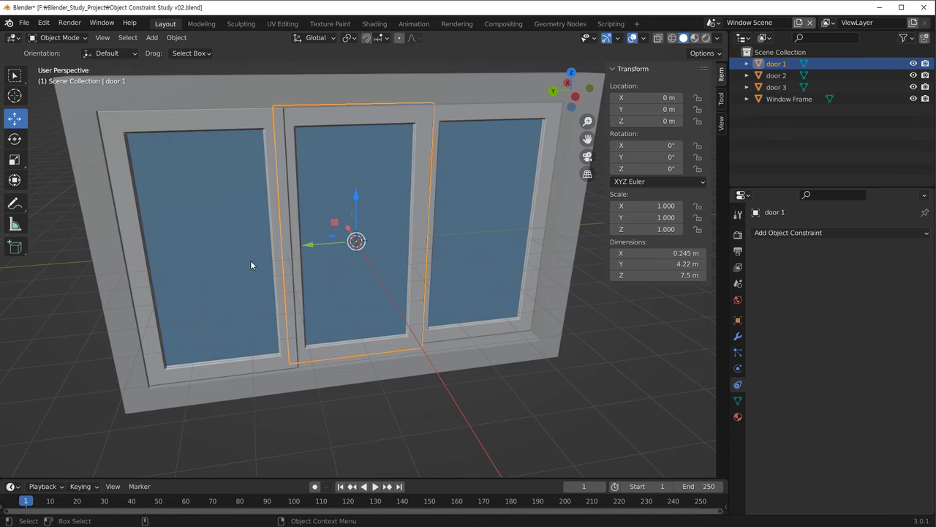
click(820, 238)
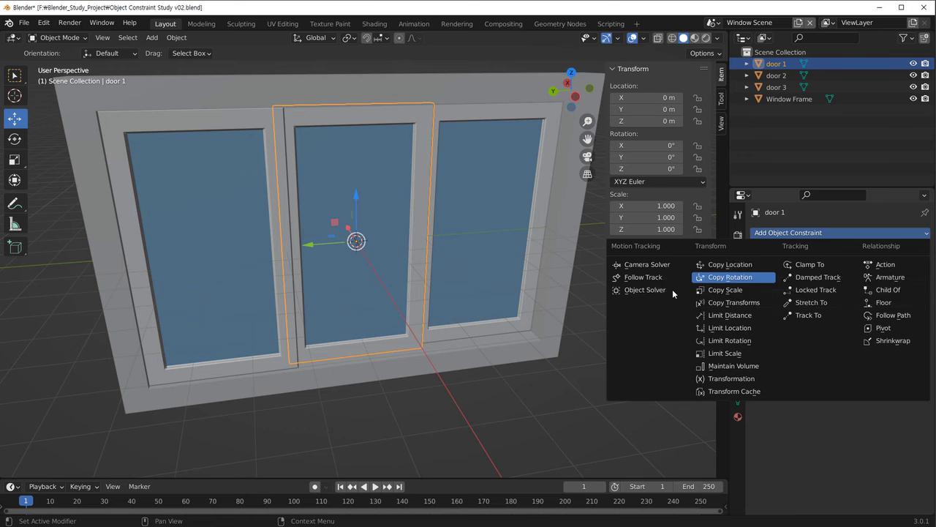
click(471, 376)
key(KP_Decimal)
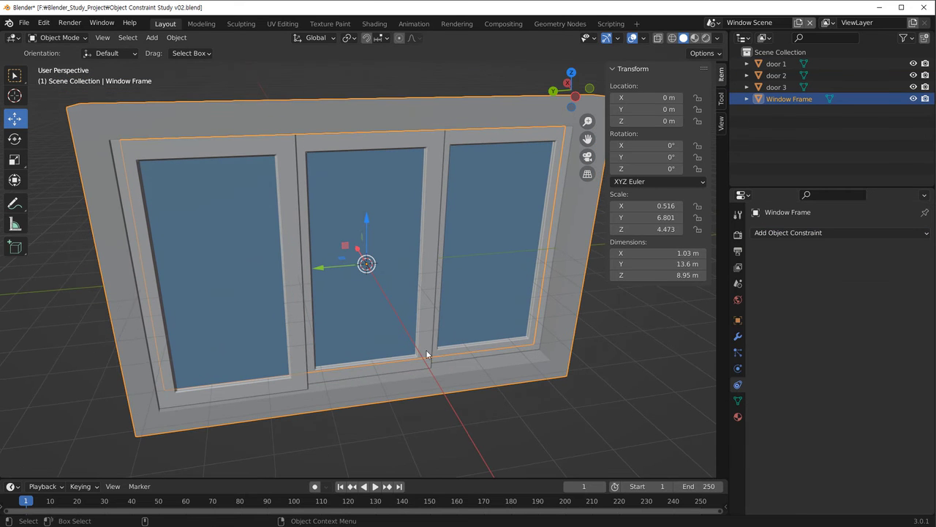
click(399, 148)
click(794, 234)
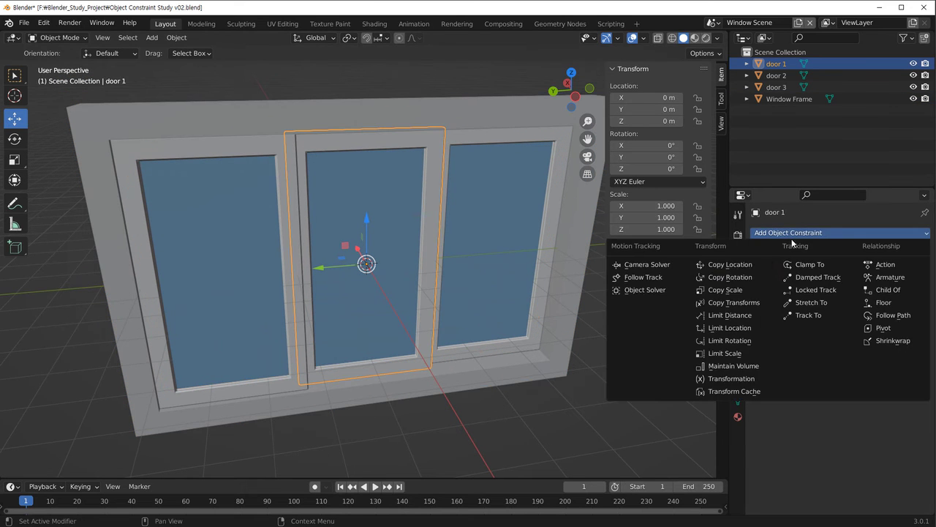
click(747, 268)
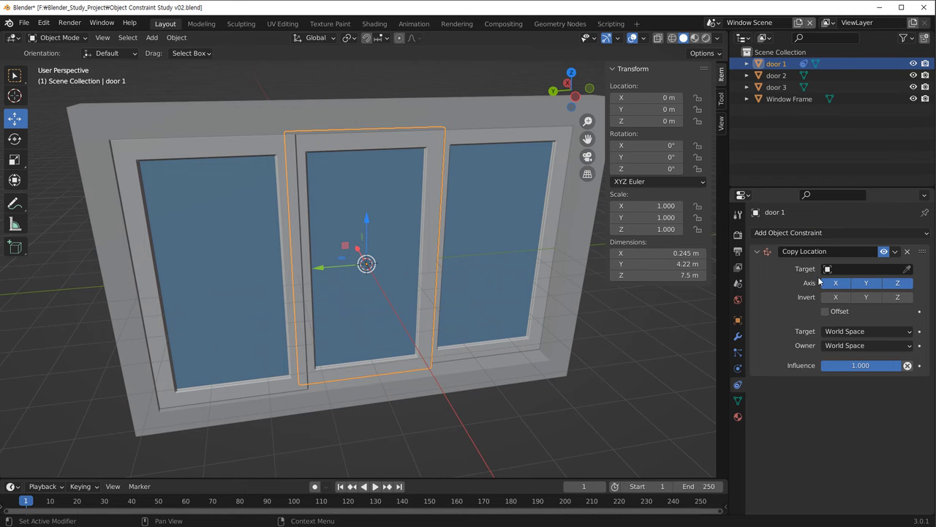
Set door 2, the panel with the lowest X, as door 1's Copy Location target and restrict the constraint to the Y axis
click(908, 270)
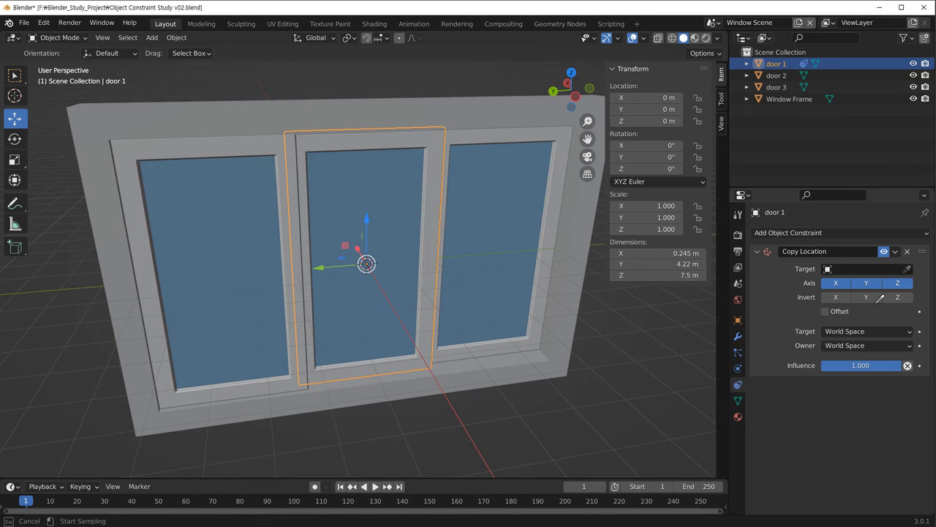
click(551, 213)
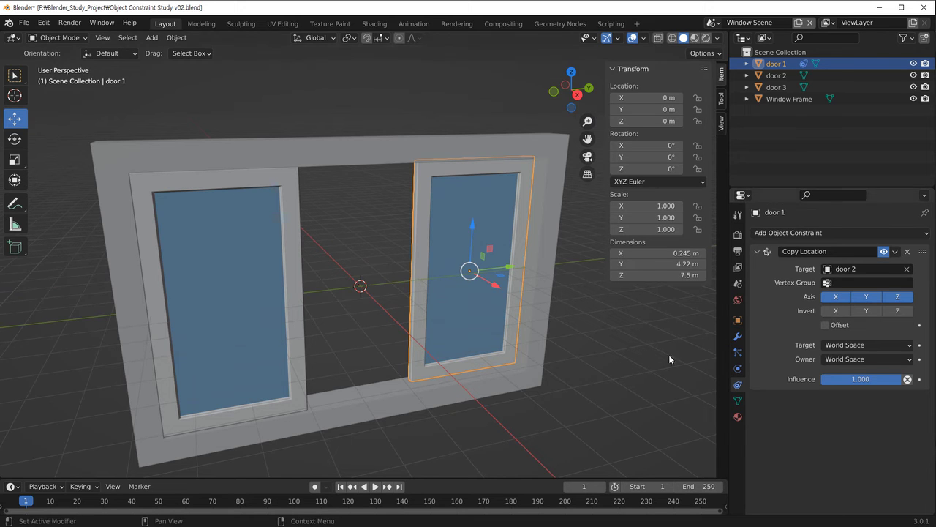
middle_drag(481, 331, 322, 291)
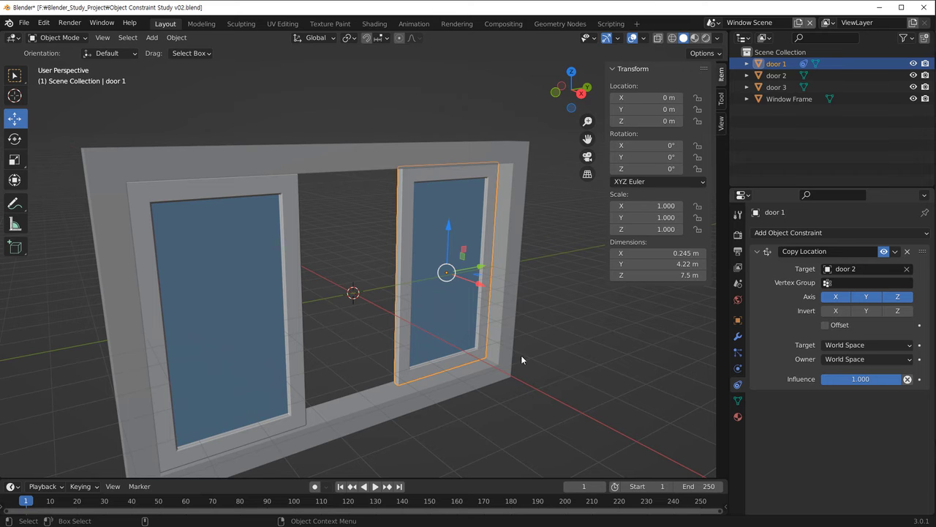
shift+middle_drag(536, 366, 551, 366)
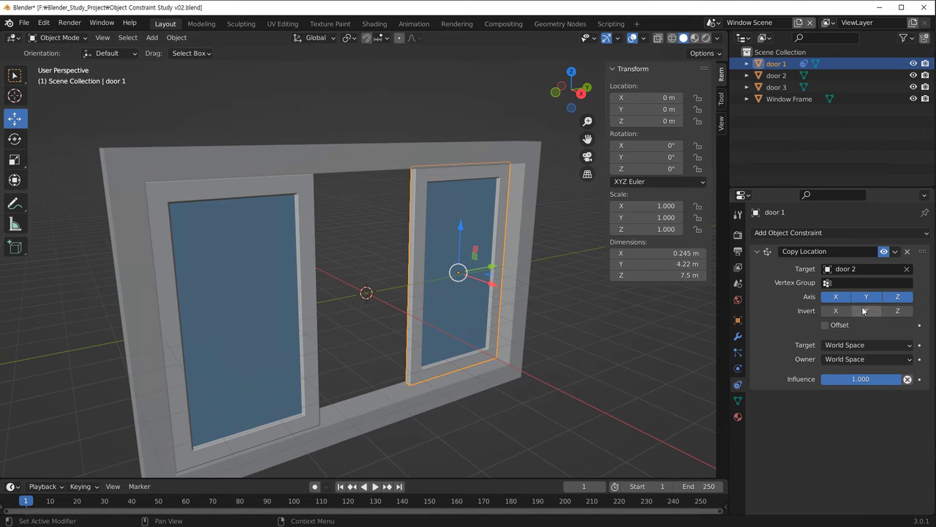
click(841, 297)
click(906, 298)
middle_drag(462, 284, 415, 344)
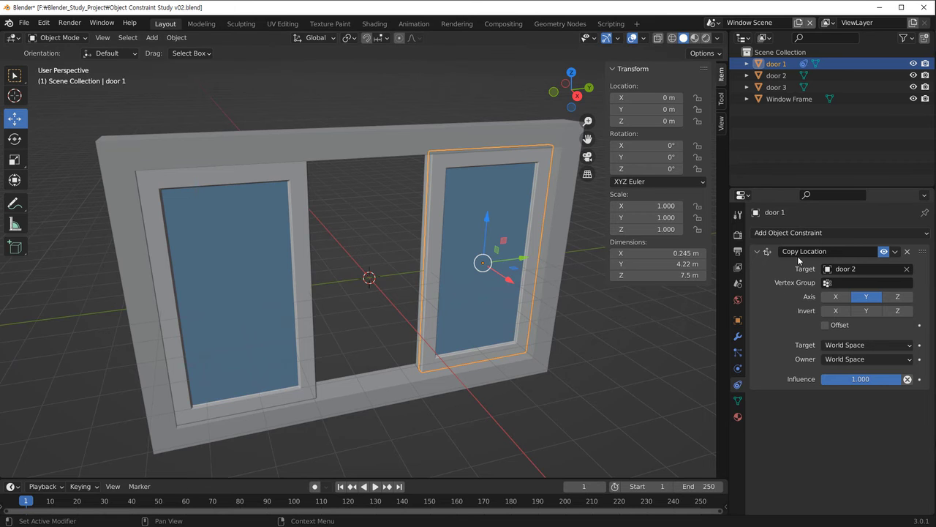
Add a second Copy Location constraint to door 1, targeting door 3 and copying only the Y axis
click(803, 232)
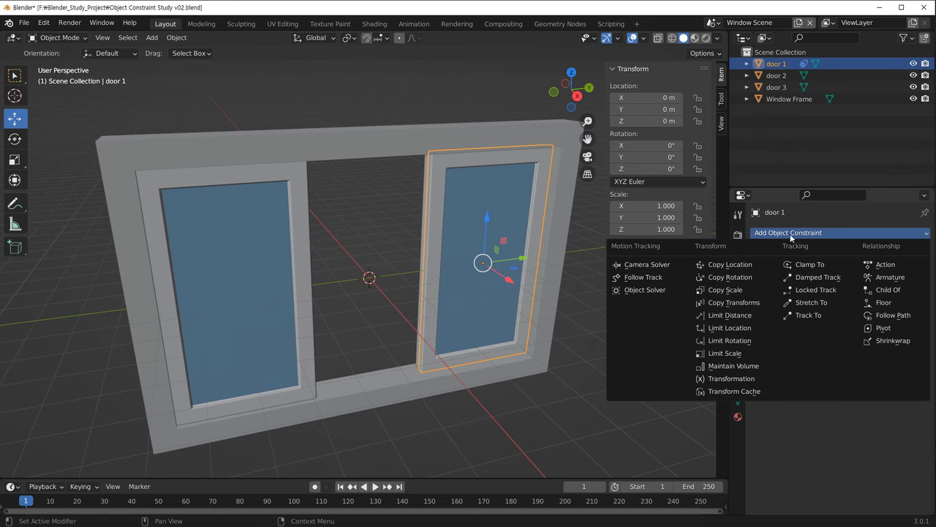
click(756, 266)
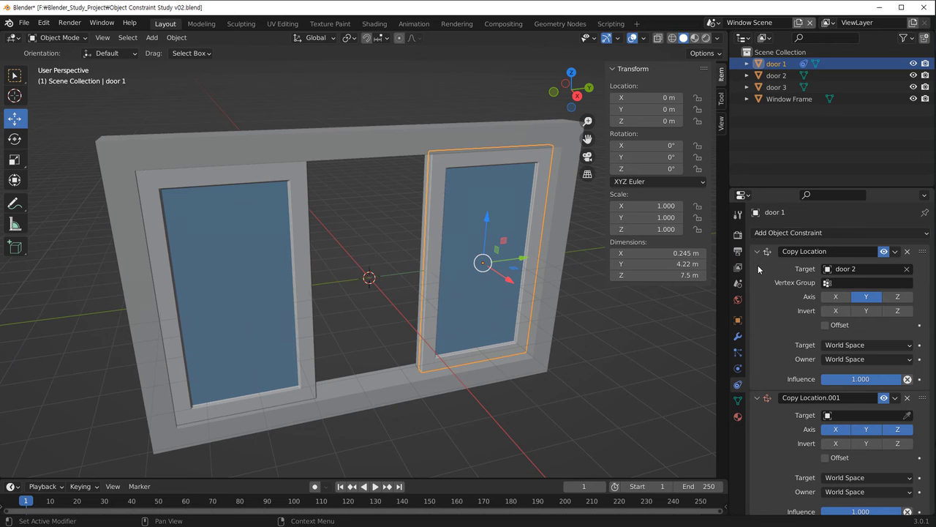
scroll(761, 278, down, 1)
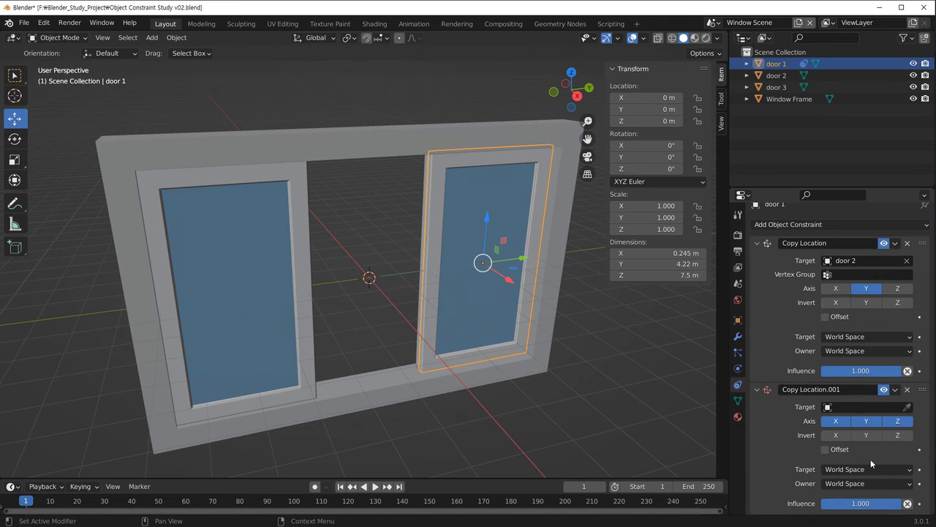
click(907, 408)
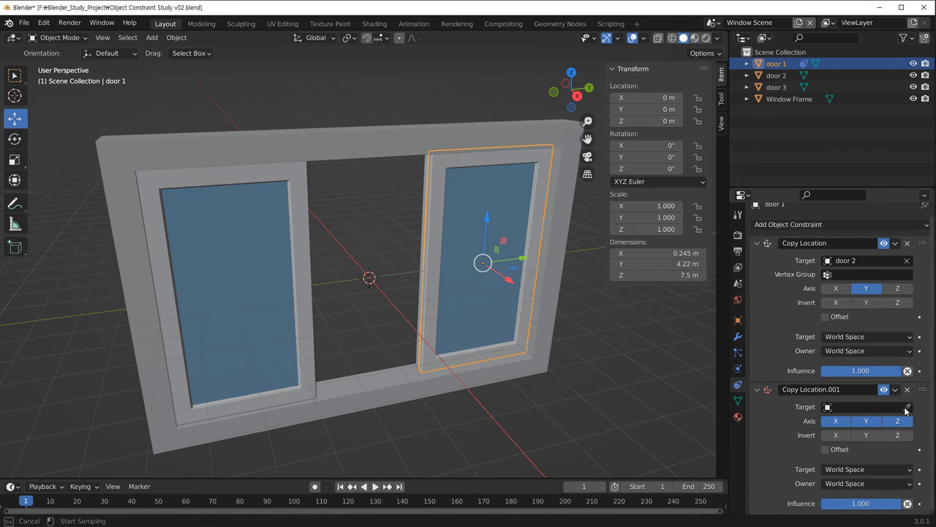
click(285, 296)
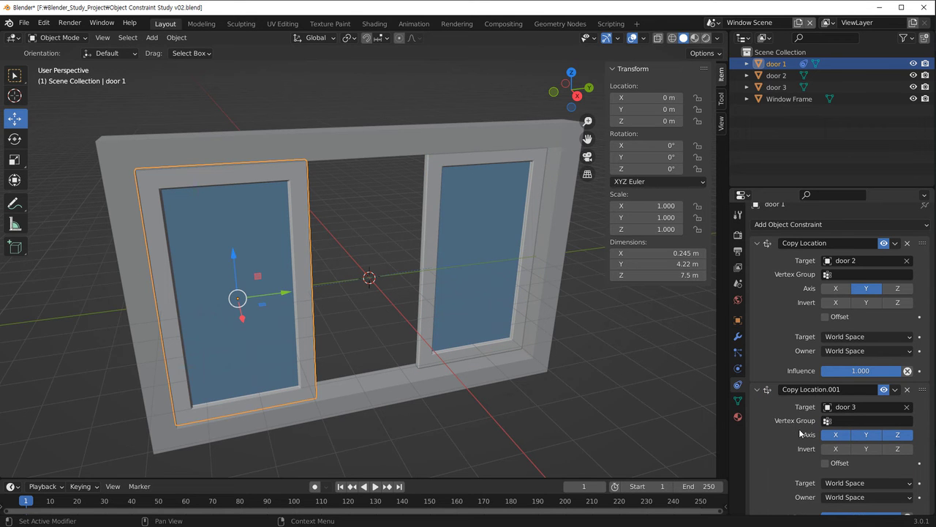
click(837, 435)
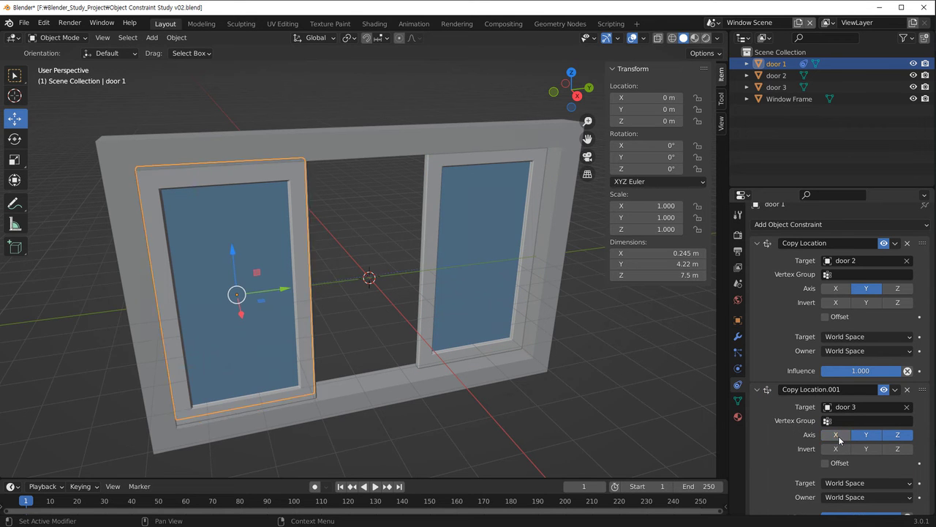
click(899, 434)
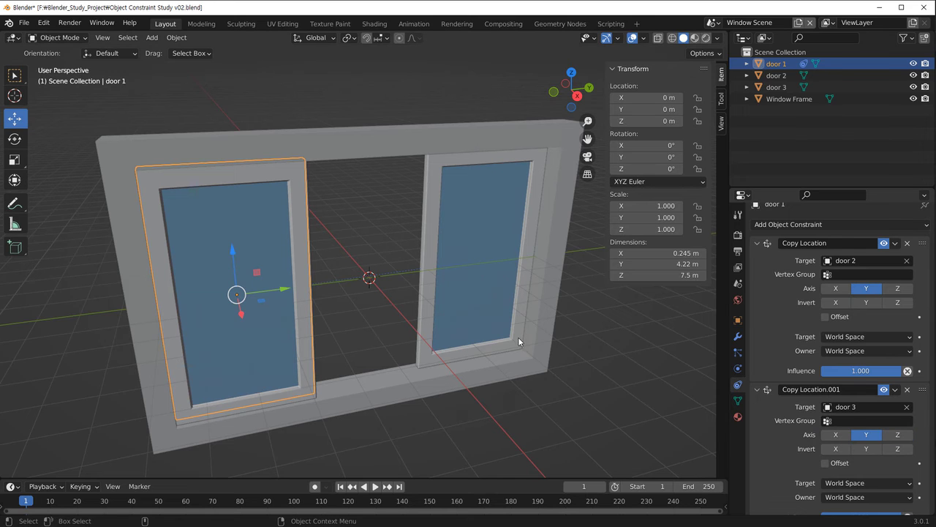
Set the Influence of door 1's second Copy Location constraint, the one targeting door 3, to 0.5
scroll(804, 391, up, 1)
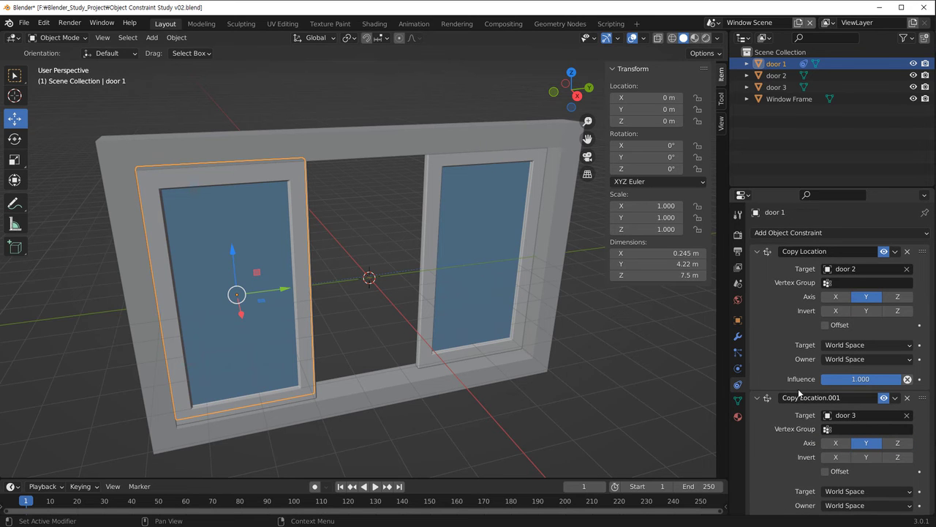
scroll(801, 384, down, 2)
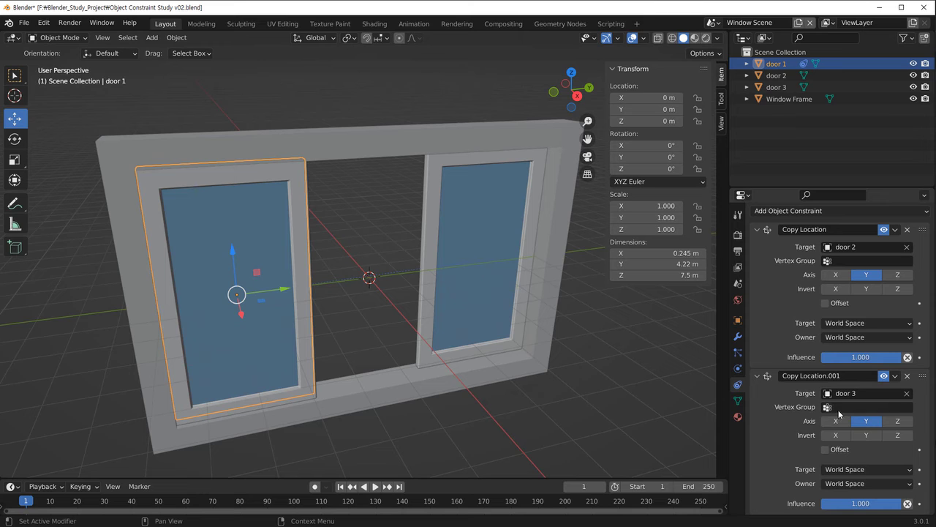
click(875, 505)
text(0)
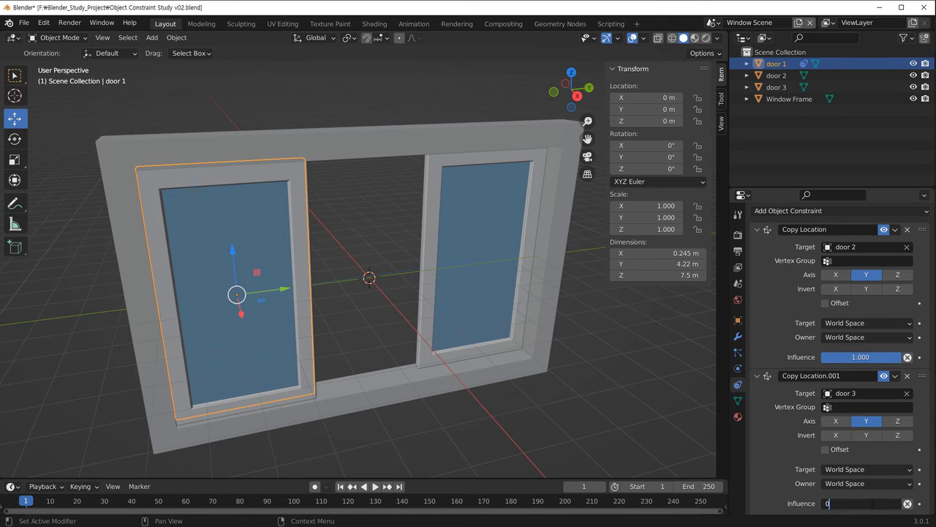
text(.5)
key(Return)
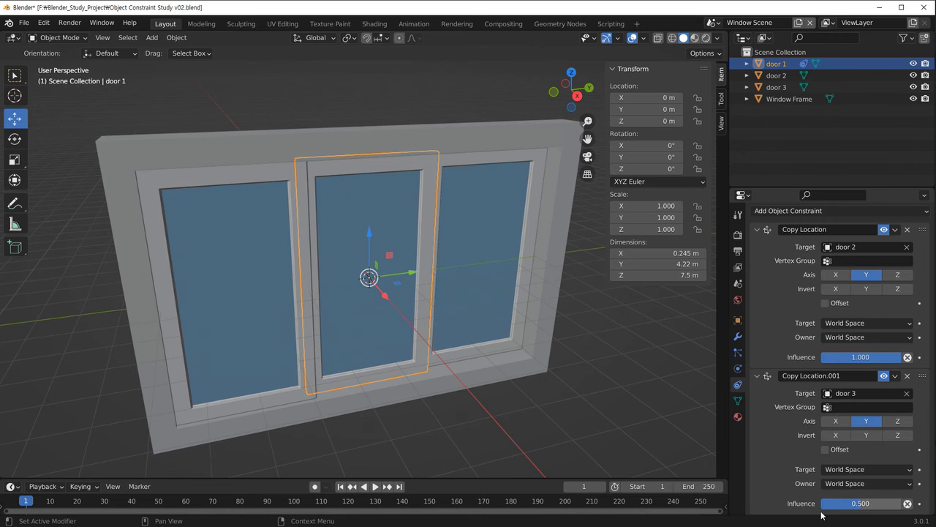
Test the constraints by sliding door 2 and door 3 in turn along Y and back, and reselect door 1
middle_drag(345, 267, 310, 168)
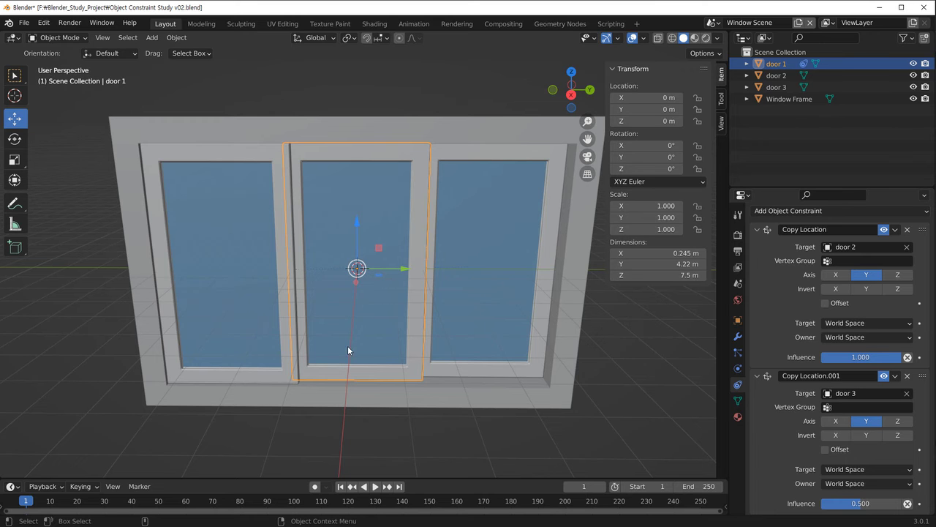
click(555, 284)
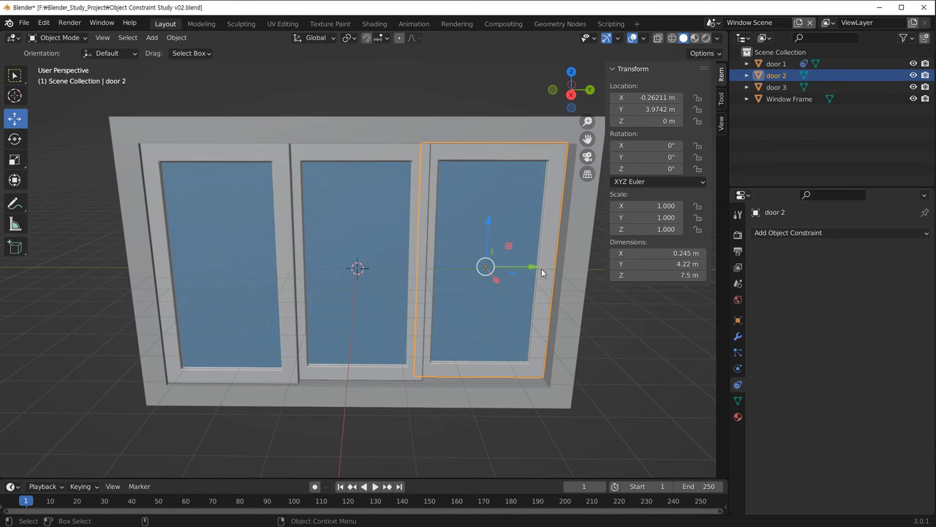
middle_drag(499, 332, 517, 300)
mouse_move(507, 281)
mouse_down()
mouse_move(234, 289)
mouse_move(506, 297)
mouse_up()
middle_drag(505, 298, 275, 338)
click(306, 300)
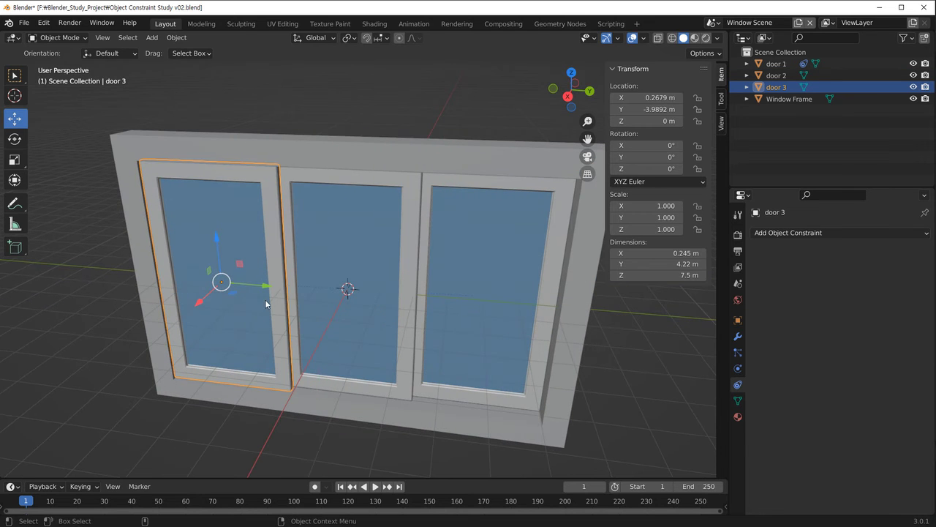
drag(268, 285, 277, 320)
middle_drag(275, 319, 386, 293)
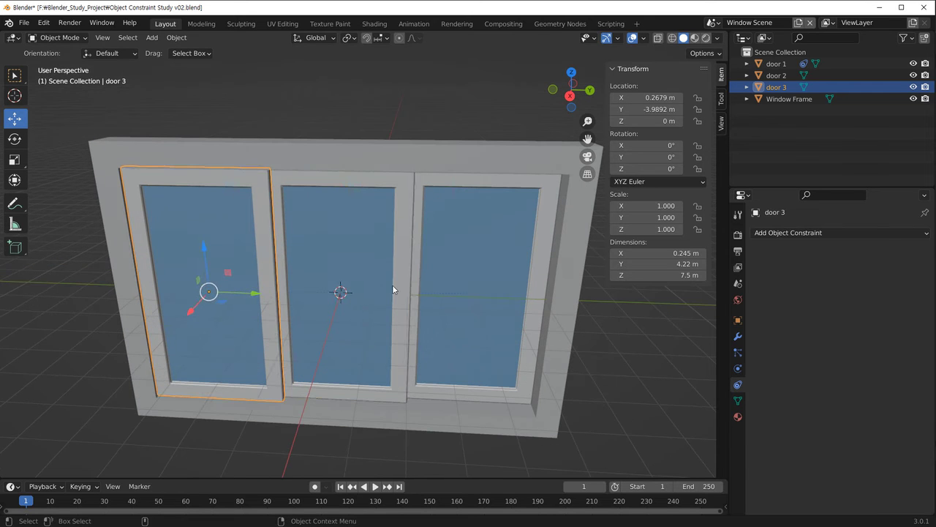
click(386, 293)
scroll(788, 335, down, 1)
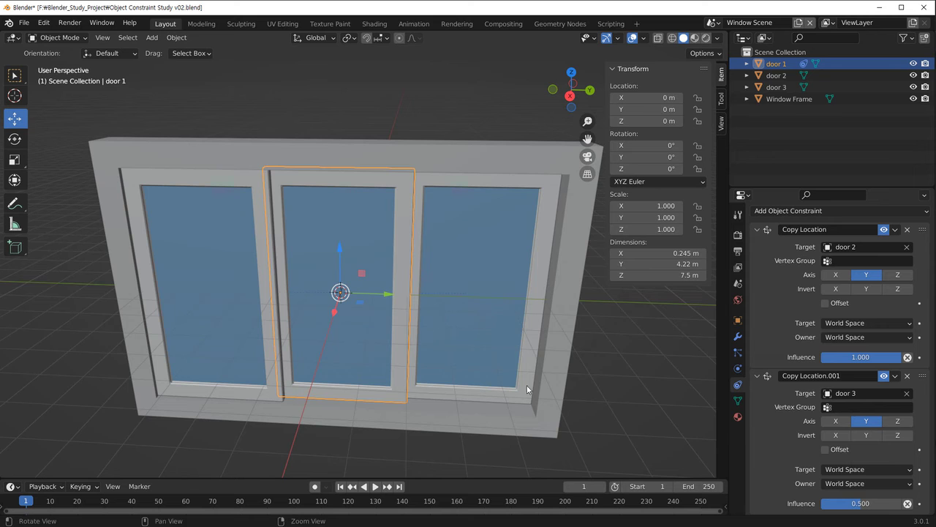
scroll(422, 373, down, 2)
middle_drag(403, 383, 429, 382)
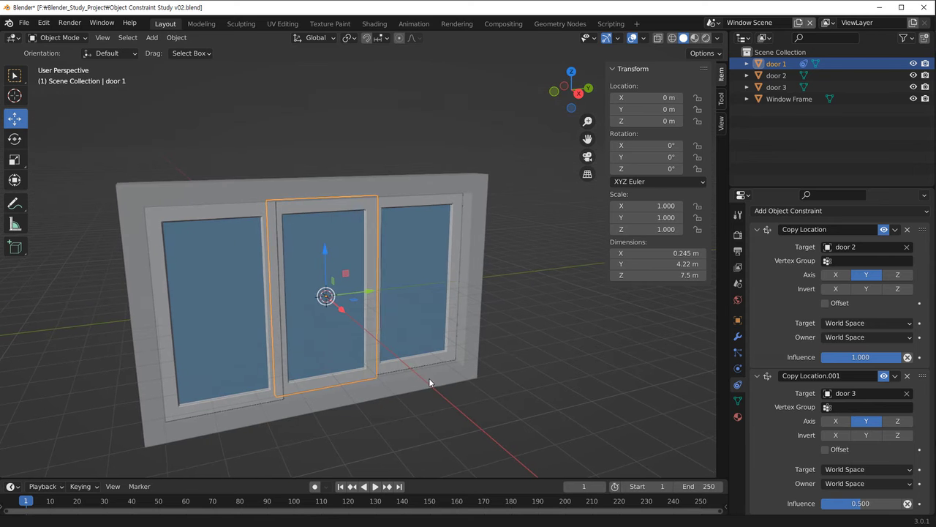
Slide door 2 slightly inward along Y to about 3.88 m
click(527, 330)
click(465, 305)
shift+middle_drag(447, 383, 410, 395)
drag(416, 290, 413, 333)
scroll(413, 332, up, 5)
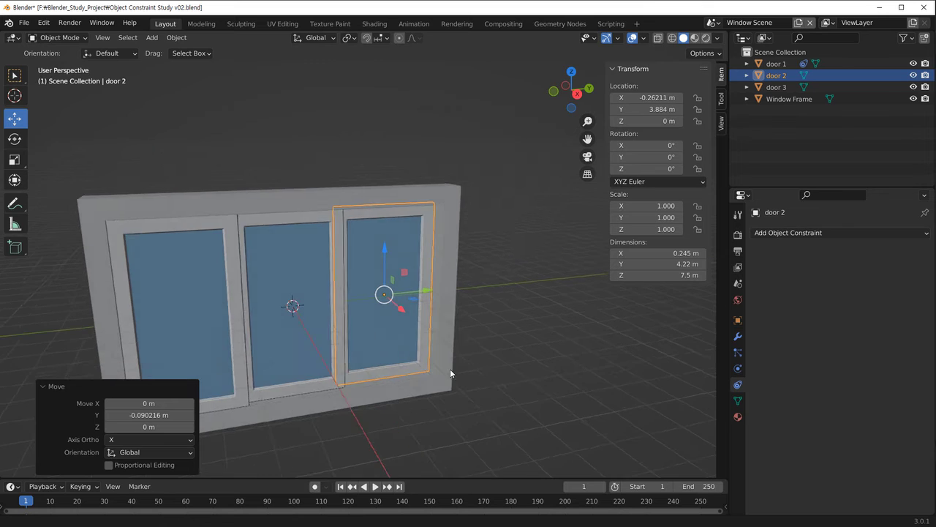
Try sliding door 2 along the global Y axis, and undo the move
scroll(409, 322, down, 2)
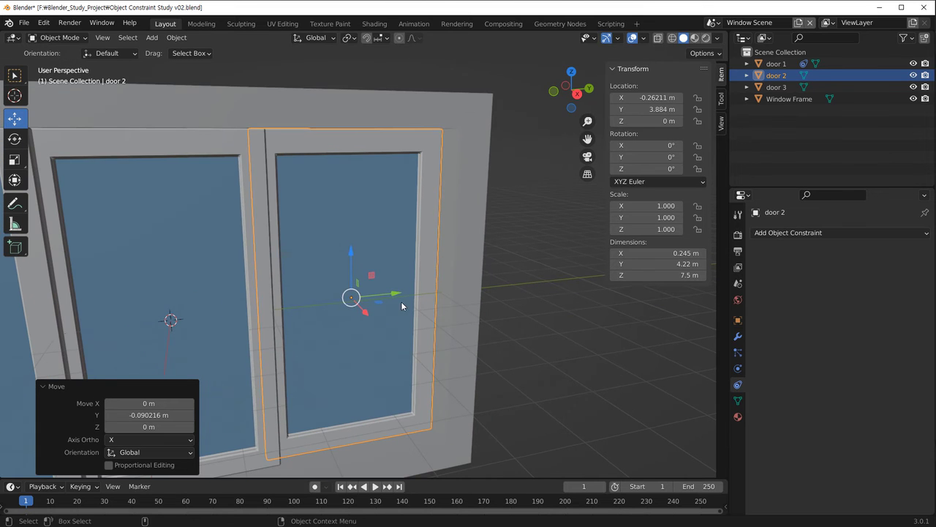
key(g)
key(y)
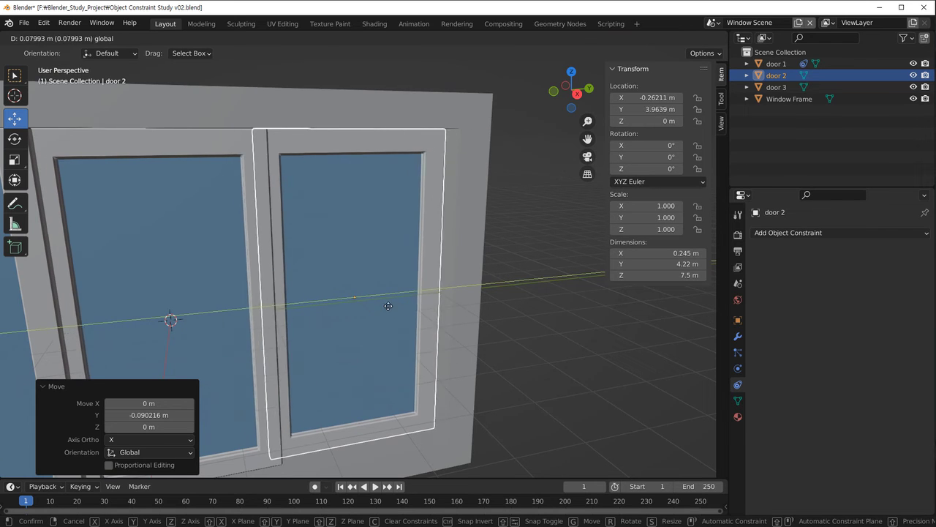
click(402, 313)
key(ctrl+z)
scroll(465, 348, down, 5)
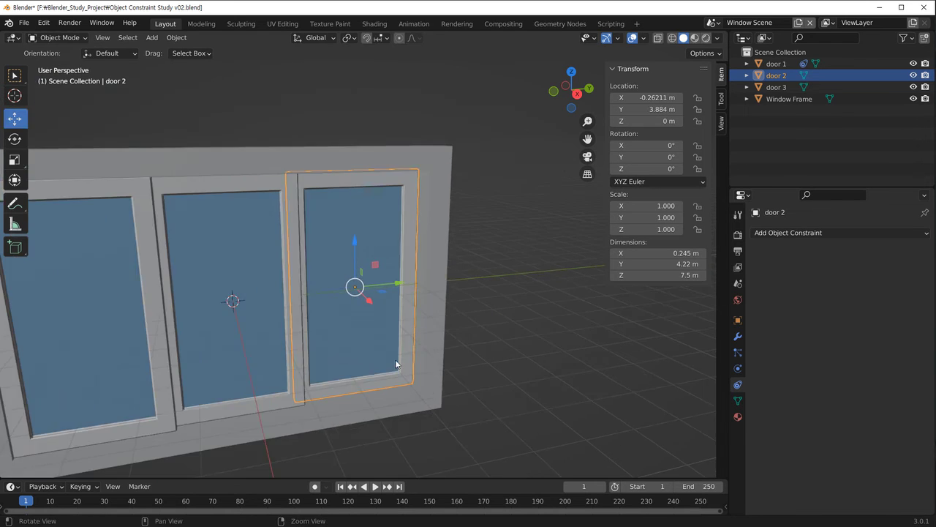
Add a Limit Location constraint to door 2
middle_drag(422, 379, 491, 320)
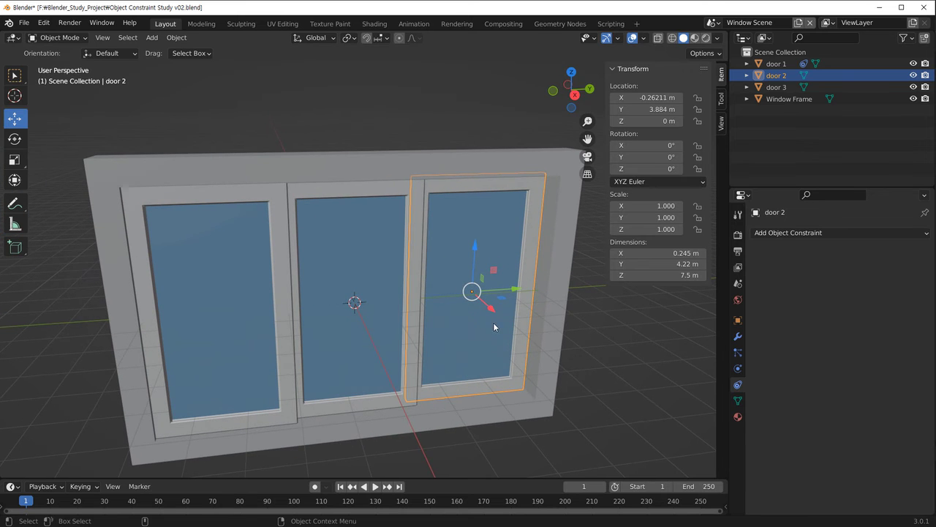
click(818, 233)
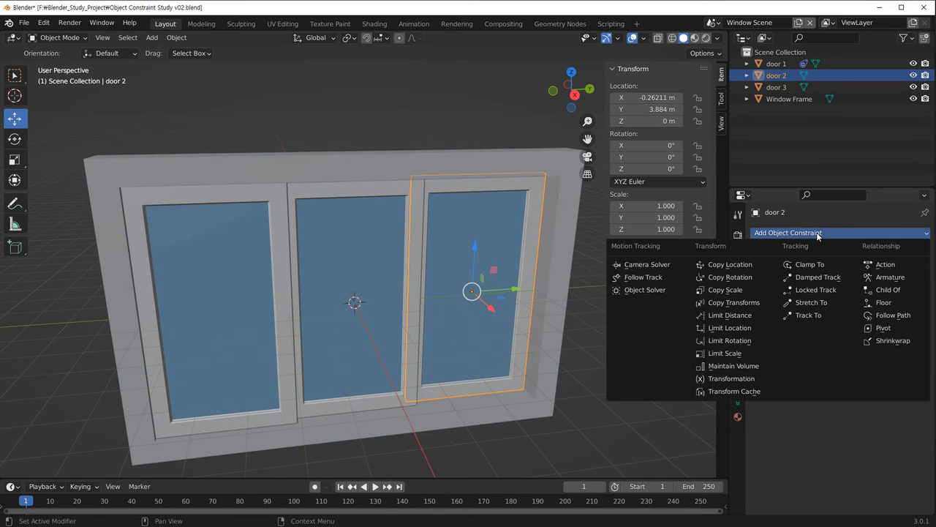
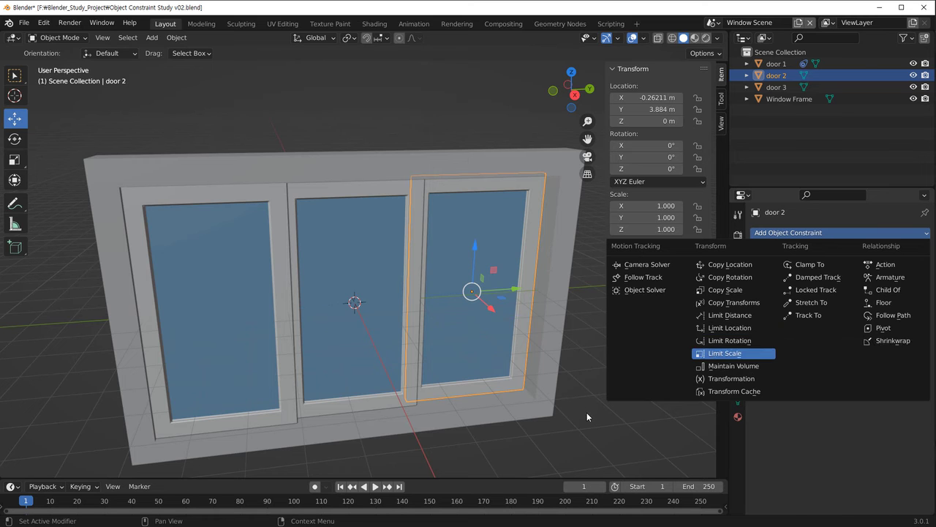
click(588, 430)
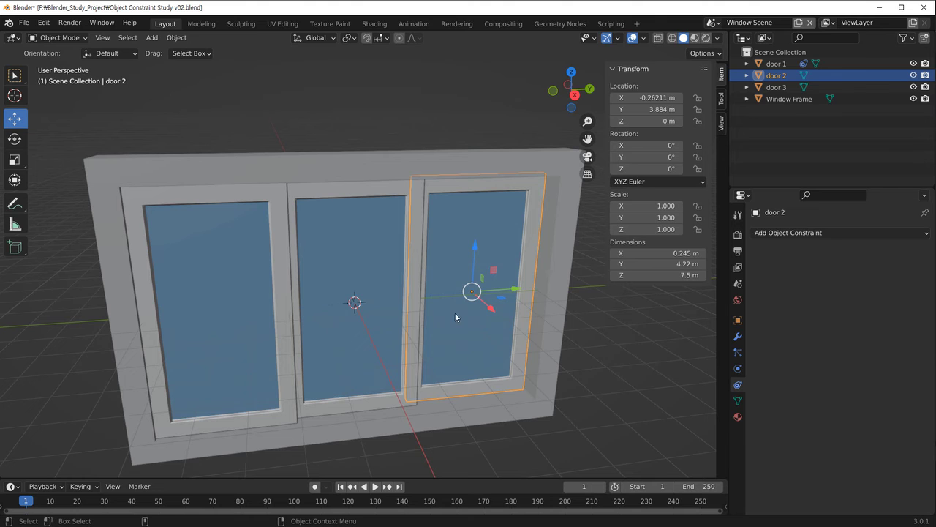
click(814, 233)
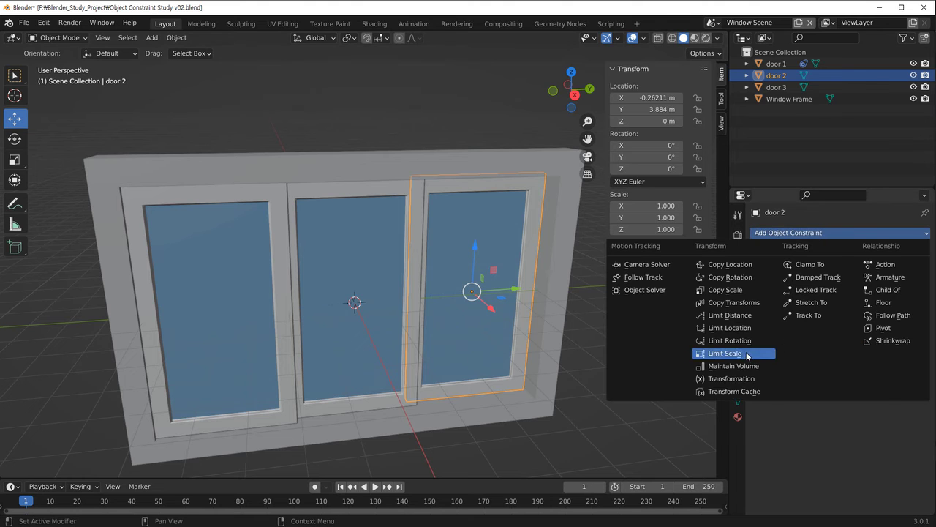
click(753, 329)
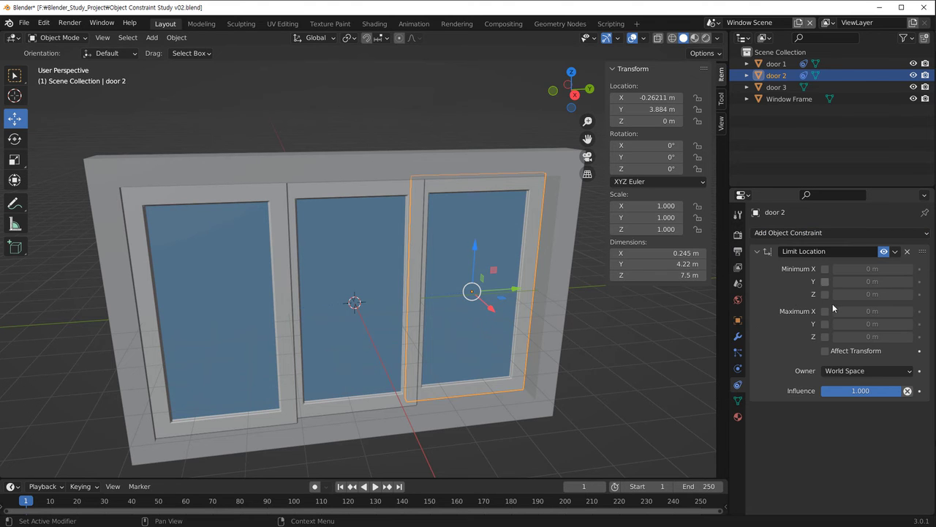
Slide door 2 along Y and back to examine its travel range within the window frame
middle_drag(620, 313, 505, 302)
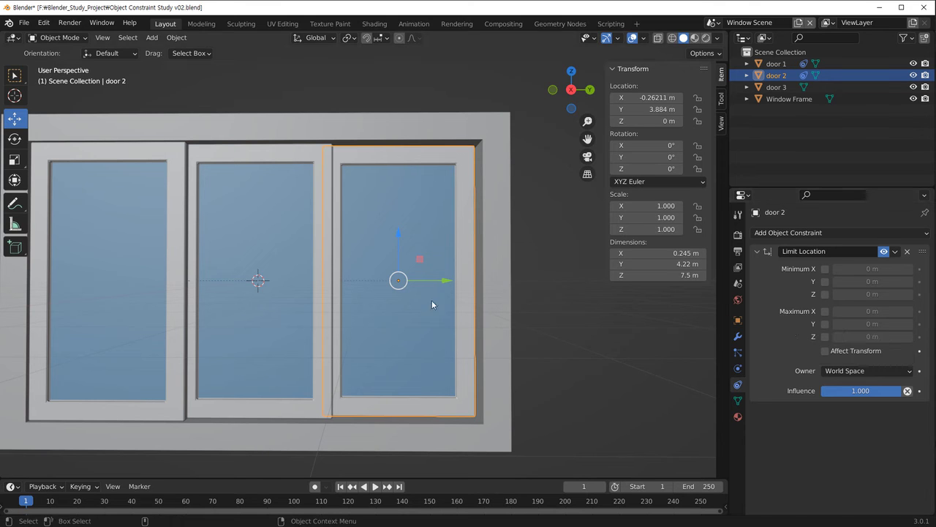
mouse_move(447, 282)
mouse_down()
mouse_move(299, 286)
mouse_move(445, 292)
mouse_up()
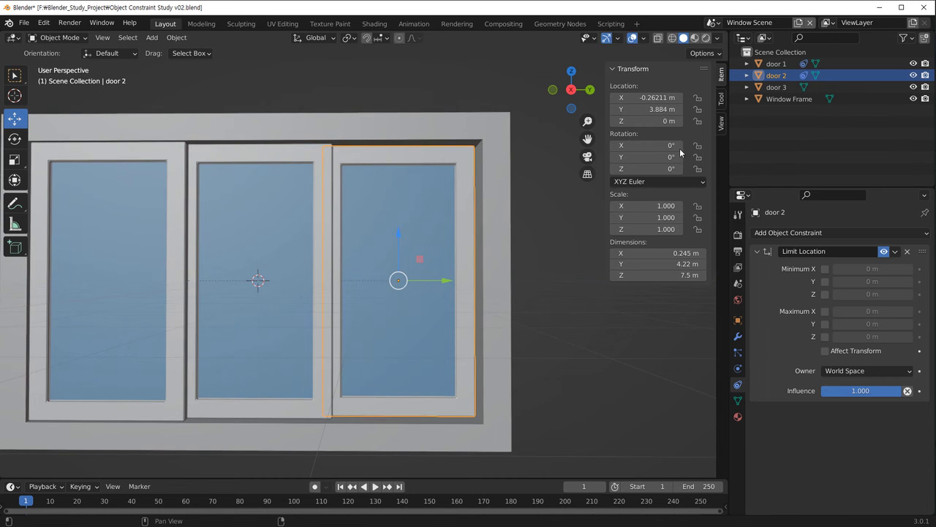
middle_drag(553, 277, 544, 326)
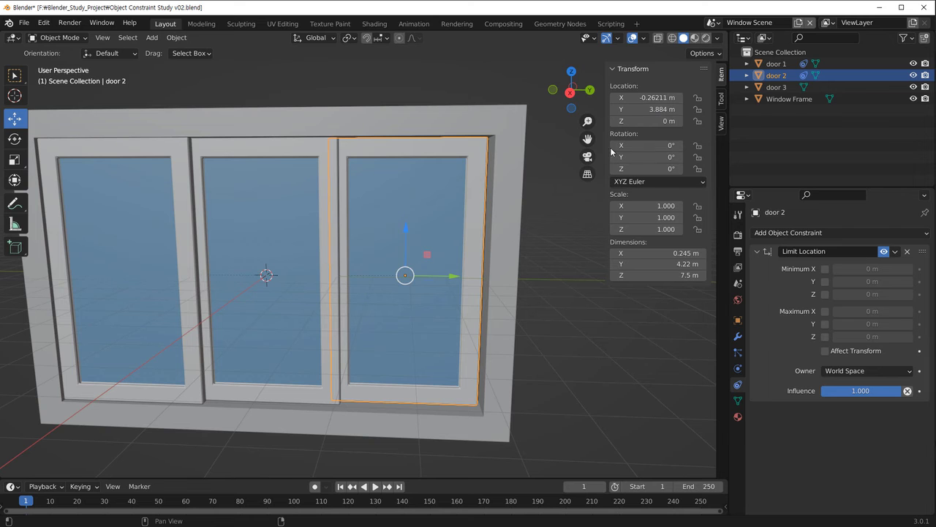
In the right orthographic view, nudge door 2 along Y to about 3.94 m, against the frame's inner edge
key(grave)
click(574, 258)
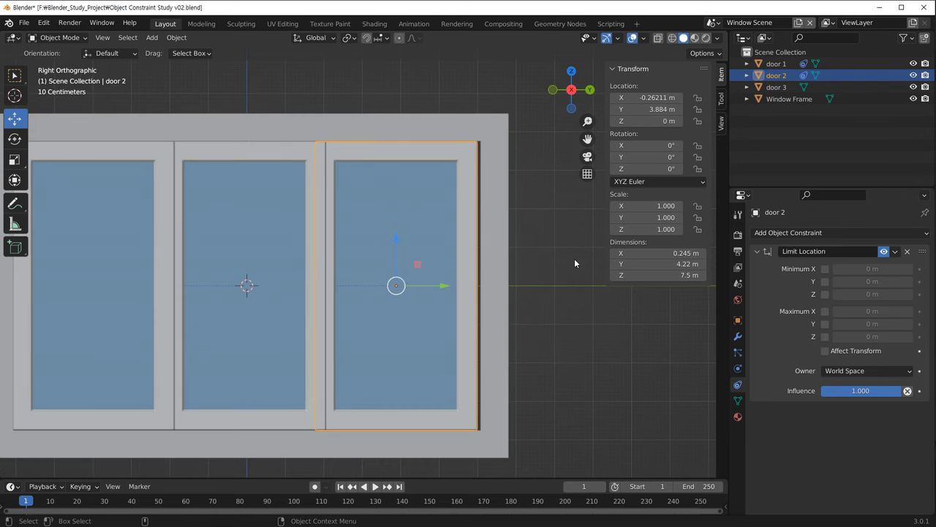
shift+middle_drag(510, 259, 480, 249)
scroll(505, 260, up, 1)
drag(416, 277, 418, 277)
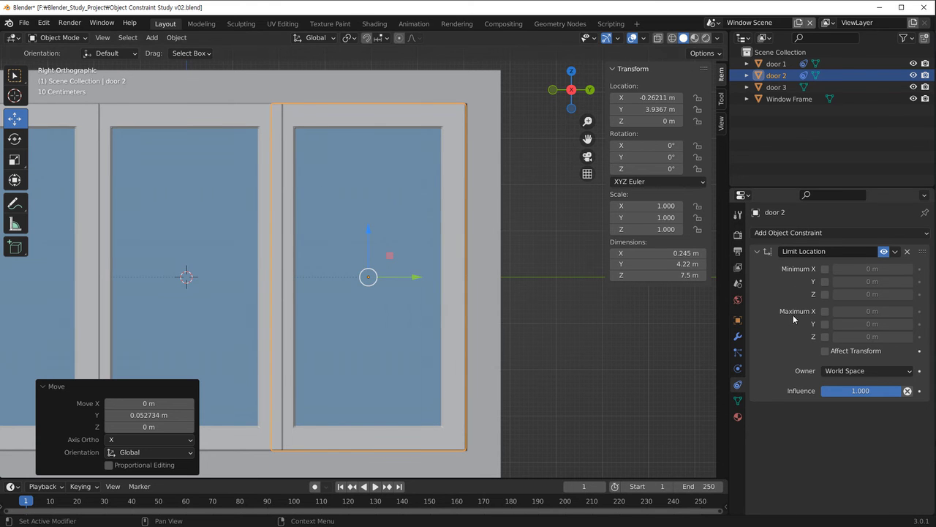
Enable the Maximum Y limit in door 2's Limit Location constraint and set it to 4 m
click(825, 324)
click(866, 324)
text(4)
key(Return)
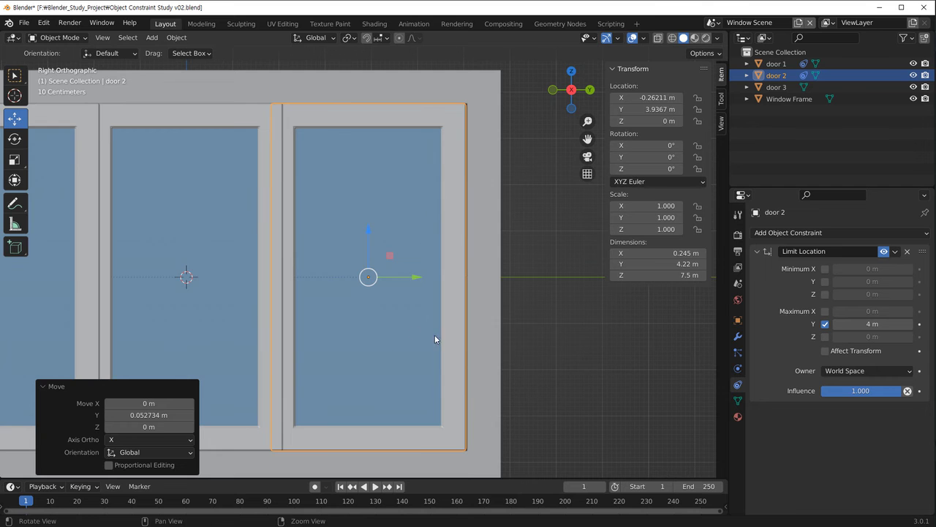
Slide door 2 along Y to the opposite side of the window frame, at about -3.95 m
scroll(402, 322, down, 4)
scroll(439, 313, up, 2)
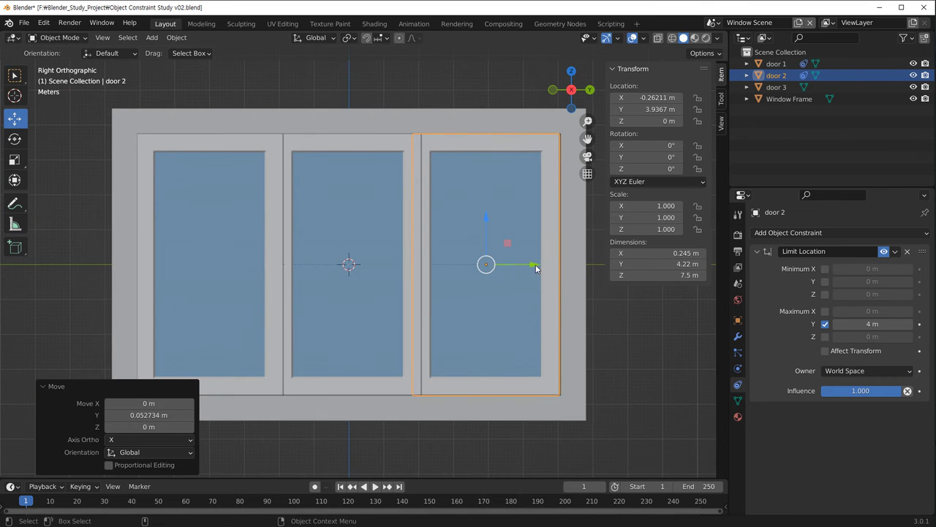
drag(536, 265, 258, 273)
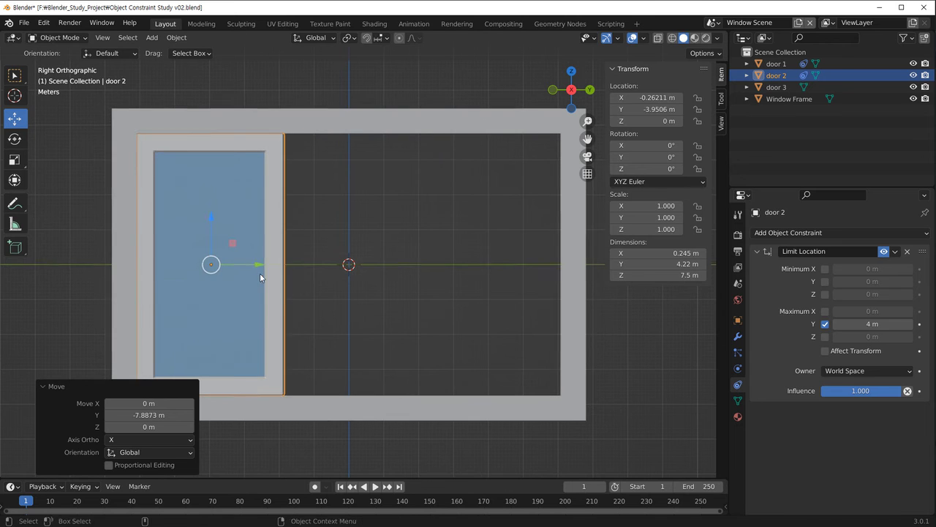
shift+middle_drag(309, 311, 341, 310)
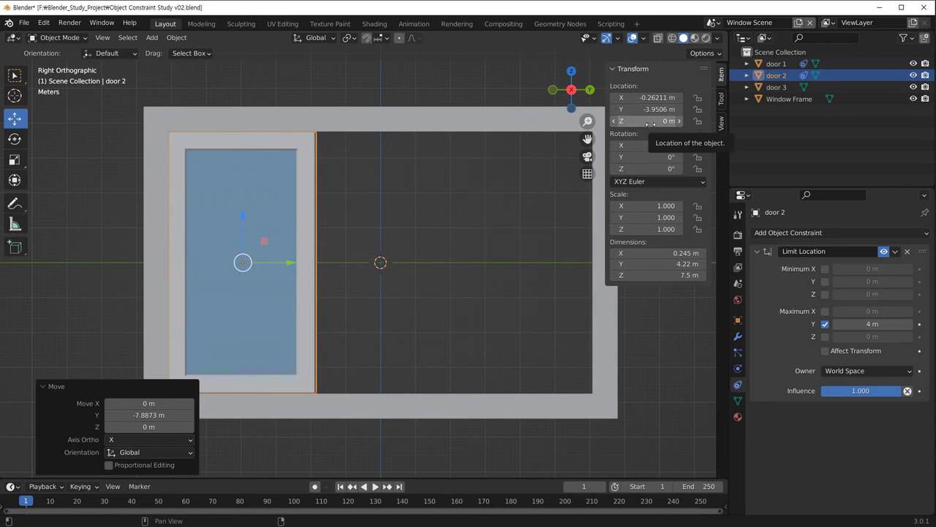
Enable the Minimum Y limit in door 2's Limit Location constraint and set it to -4 m
click(825, 282)
click(864, 282)
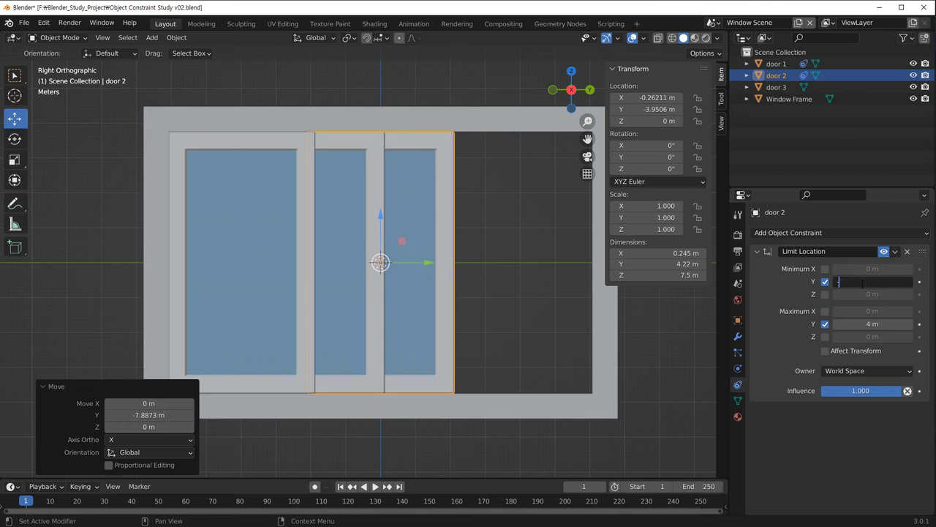
text(-4)
key(Return)
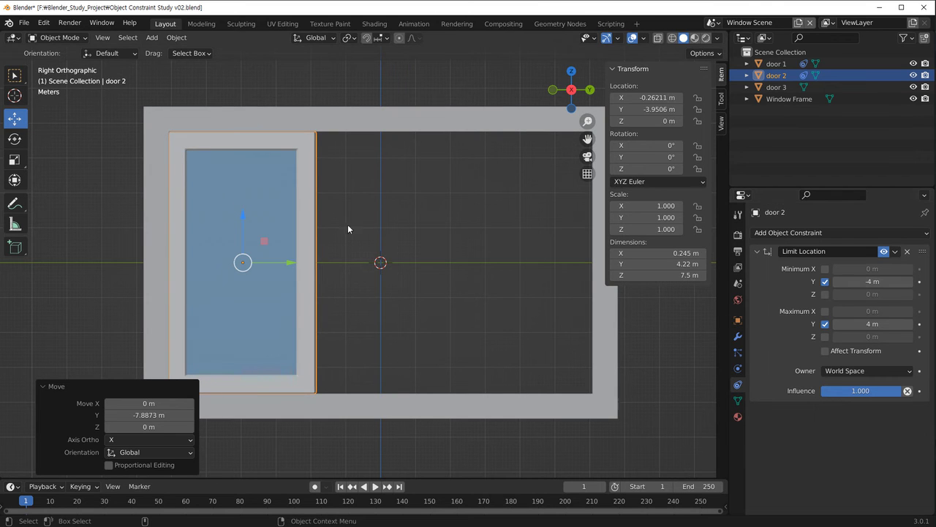
From a perspective view, slide door 2 along positive Y beyond 4 m to test its maximum stop
shift+middle_drag(380, 259, 356, 307)
alt+drag(355, 304, 329, 335)
alt+middle_drag(343, 341, 323, 335)
click(792, 130)
click(777, 76)
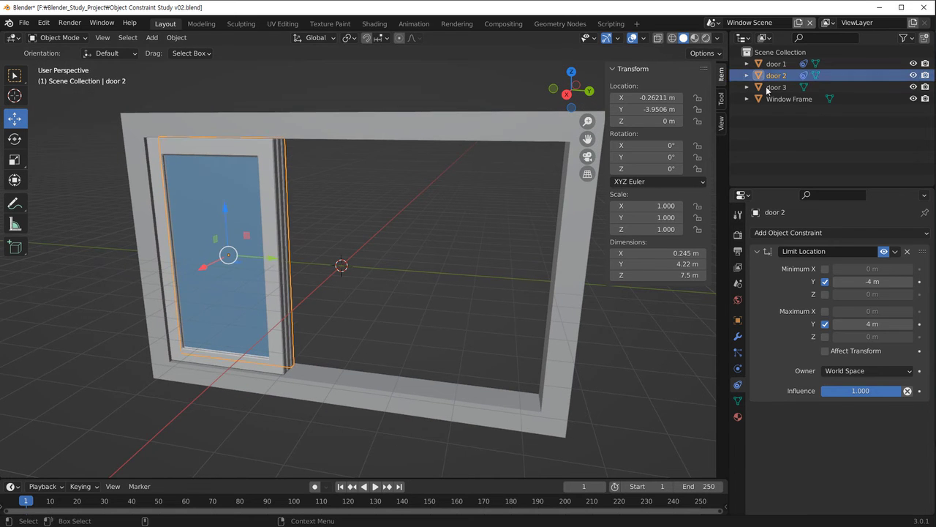
shift+middle_drag(321, 301, 308, 303)
drag(261, 263, 559, 302)
shift+middle_drag(559, 301, 497, 273)
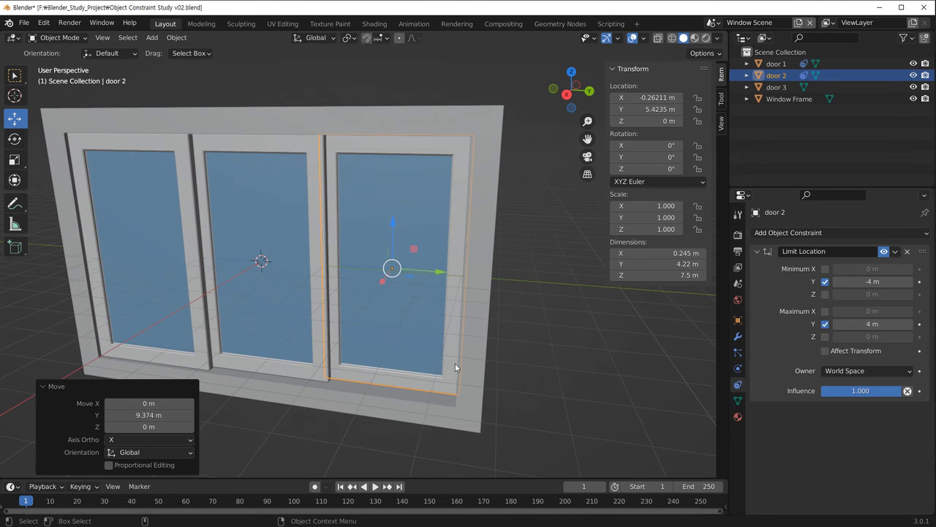
Slide door 2 along Y past both ends of the frame to test the minimum and maximum stops
key(g)
key(y)
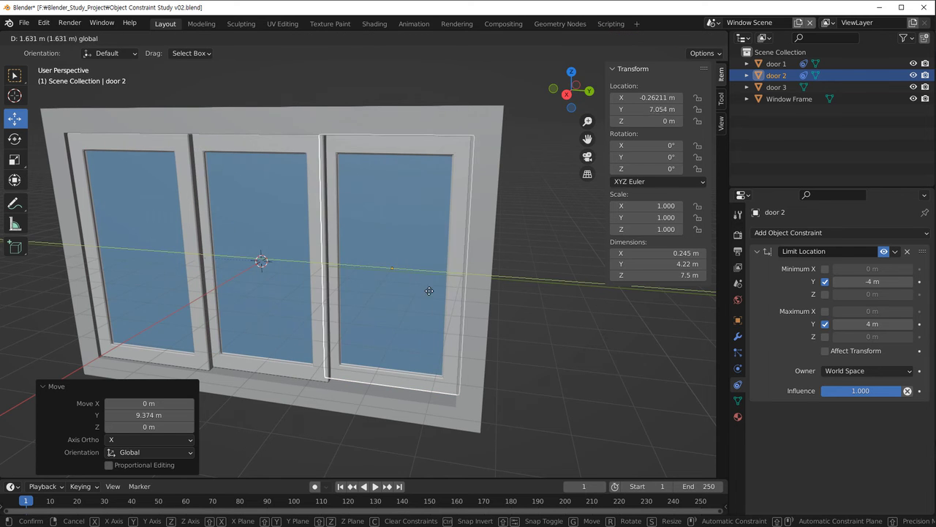
click(48, 280)
middle_drag(275, 307, 317, 298)
drag(304, 292, 668, 358)
middle_drag(668, 358, 545, 365)
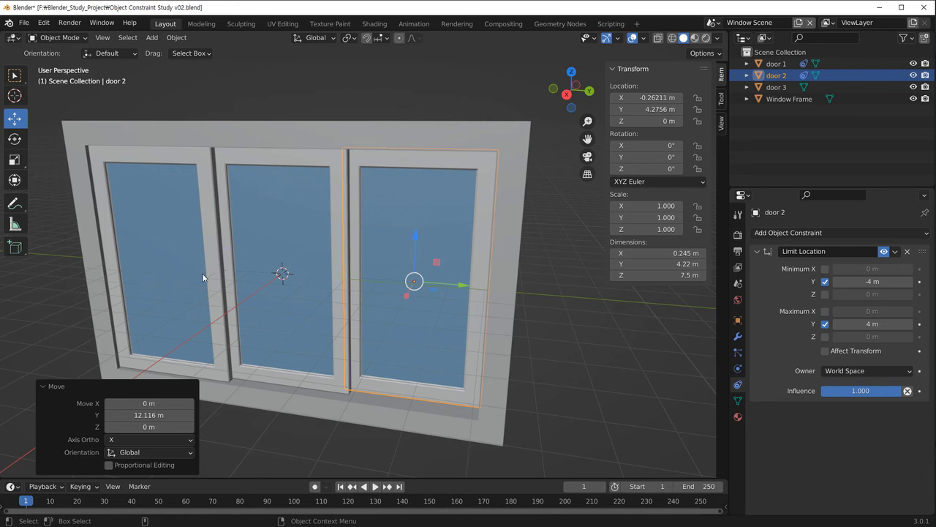
Try moving door 2 vertically along Z, and cancel the move
middle_drag(556, 331, 405, 233)
mouse_move(409, 234)
mouse_down()
mouse_move(409, 102)
mouse_move(426, 241)
mouse_up()
right_click(426, 242)
middle_drag(426, 241, 480, 302)
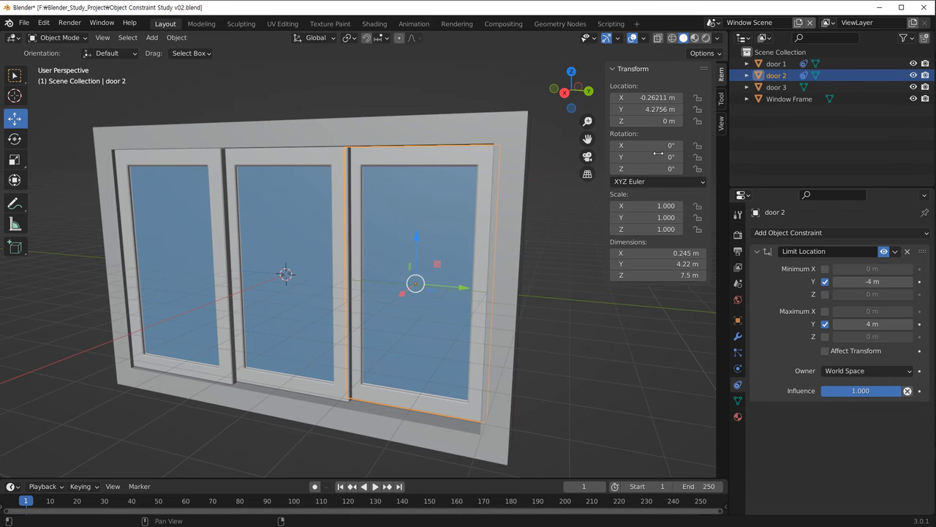
Enable door 2's Minimum Z and Maximum Z limits at 0 m, and test them by moving the door vertically
click(825, 294)
click(826, 337)
drag(416, 241, 418, 210)
drag(426, 300, 417, 288)
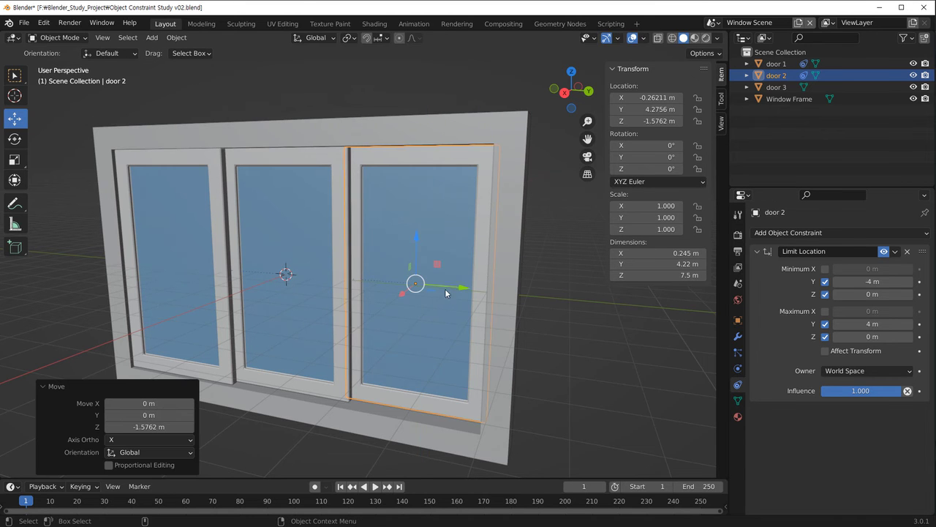
drag(414, 256, 429, 243)
drag(412, 170, 414, 176)
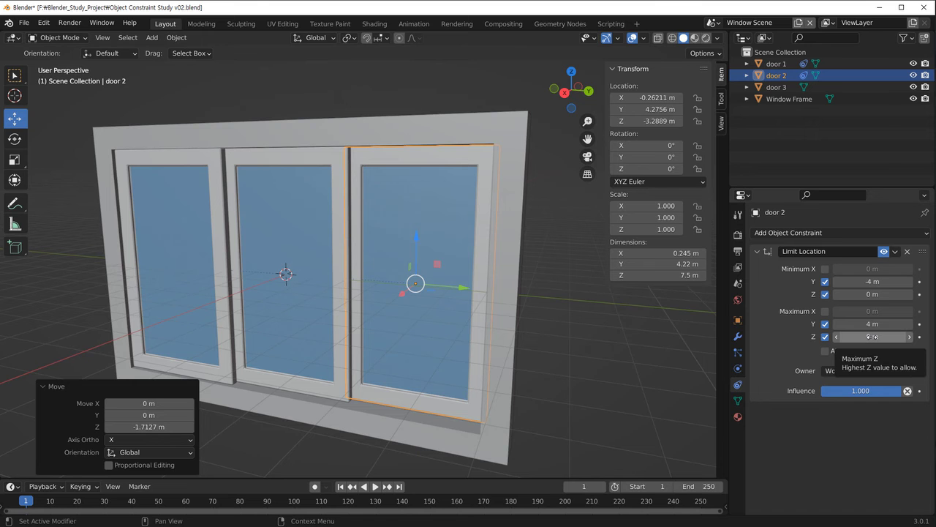
Try moving door 2 out of the frame along X, and cancel the move
middle_drag(406, 344, 346, 349)
drag(340, 304, 362, 330)
right_click(361, 330)
middle_drag(409, 352, 470, 330)
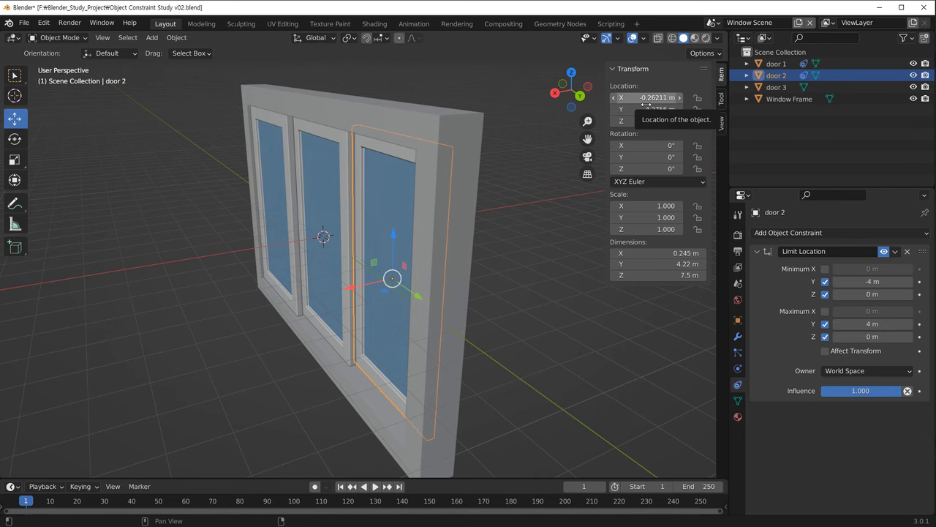
Enable door 2's X limits with a Minimum X of -0.26 m and a Maximum X of 0 m
click(825, 269)
click(839, 269)
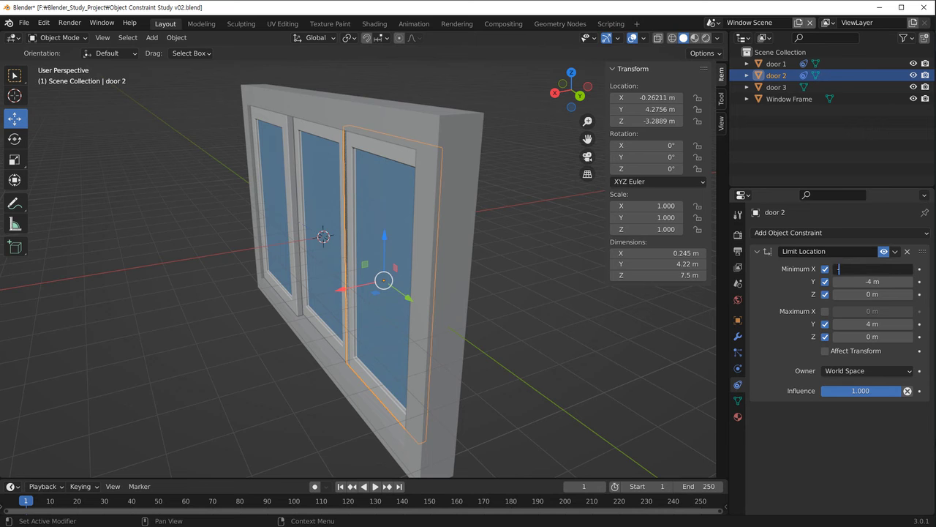
text(-0.26)
key(Return)
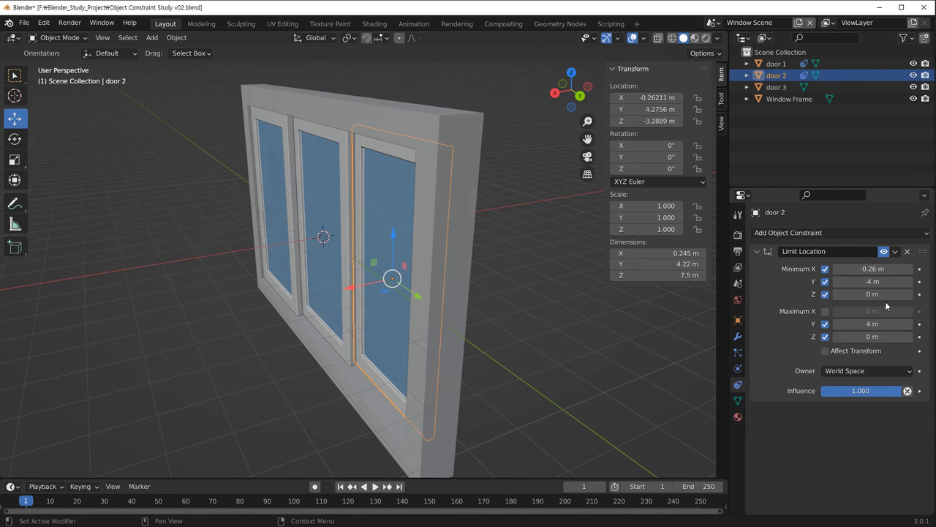
click(826, 312)
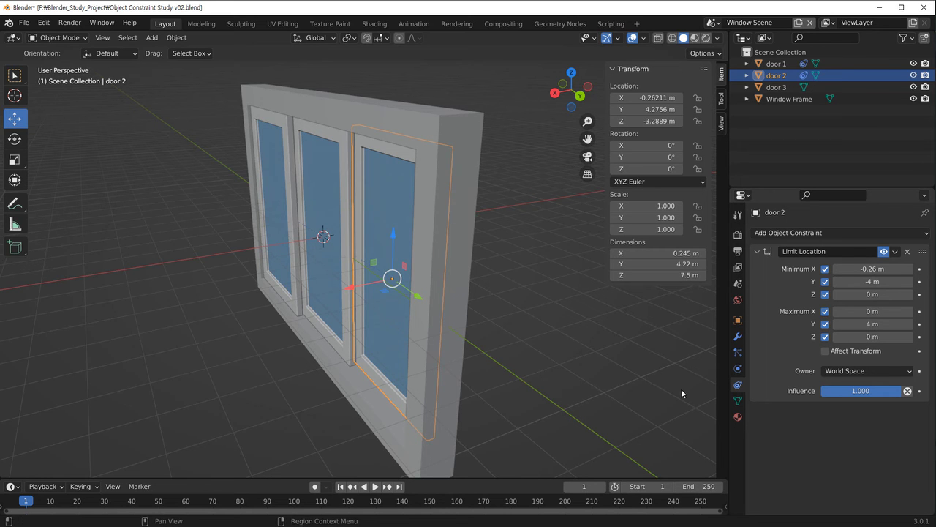
Inspect door 2's position in the frame and slide it along Y to test the limits on all axes
scroll(391, 371, up, 6)
middle_drag(492, 340, 473, 366)
scroll(394, 295, down, 3)
middle_drag(436, 329, 384, 341)
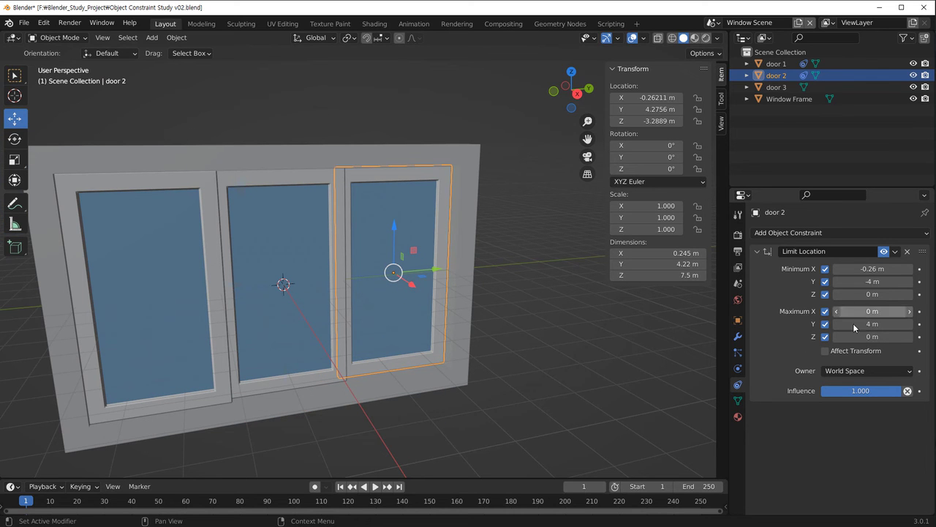
mouse_move(436, 270)
mouse_down()
mouse_move(463, 255)
mouse_move(150, 295)
mouse_move(409, 271)
mouse_move(129, 293)
mouse_move(289, 265)
mouse_move(380, 274)
mouse_move(105, 302)
mouse_move(293, 278)
mouse_move(393, 274)
mouse_move(136, 296)
mouse_move(439, 277)
mouse_up()
middle_drag(439, 277, 468, 291)
drag(469, 291, 169, 290)
Select door 1 and review its two Copy Location constraints targeting door 2 and door 3
click(304, 190)
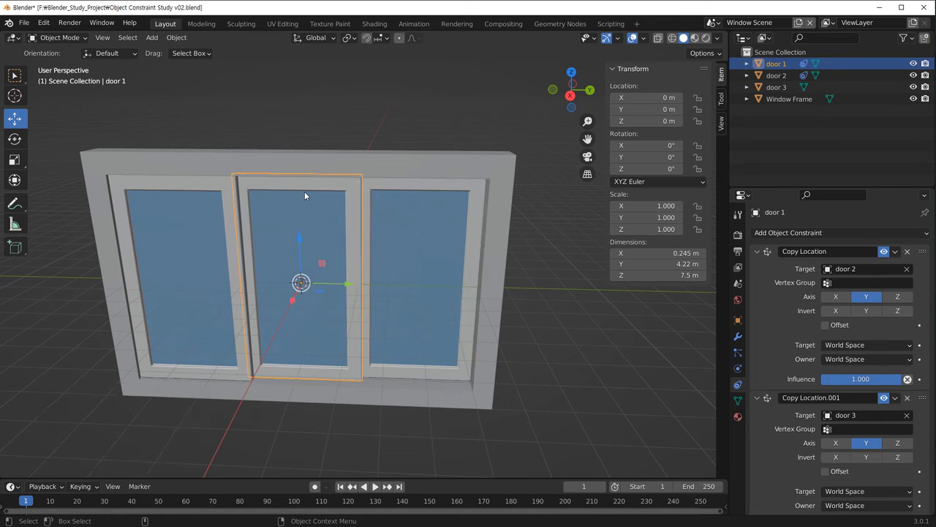
middle_drag(323, 264, 409, 307)
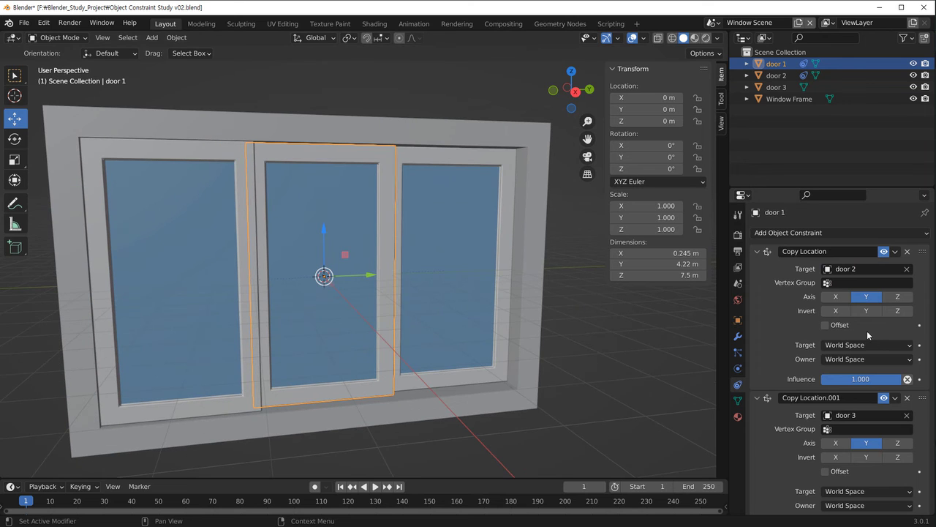
scroll(804, 359, down, 1)
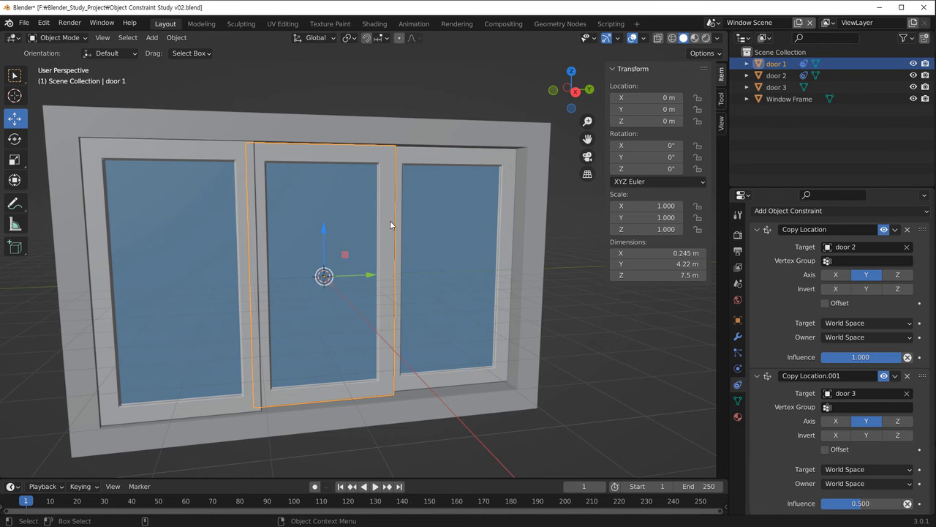
middle_drag(390, 324, 357, 300)
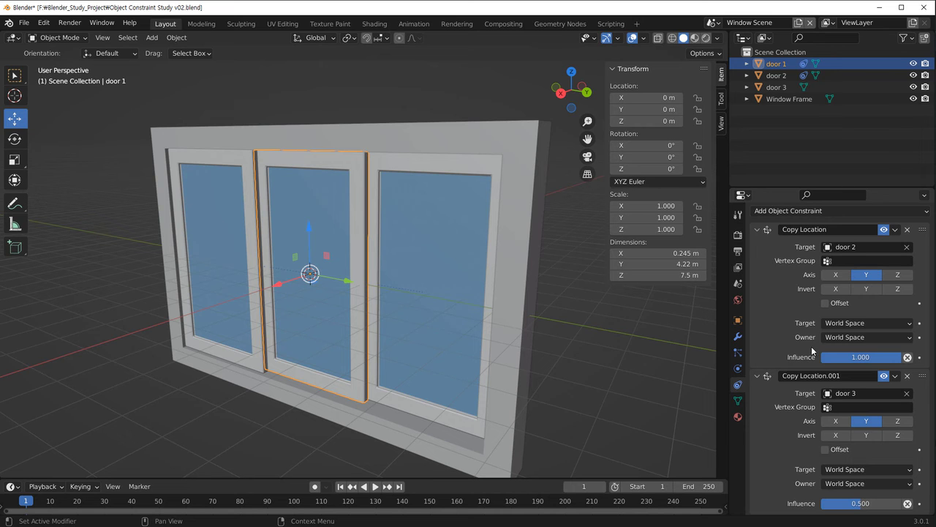
Slide door 2 across the frame and back along Y to test the linked doors, and view the available constraint types
click(485, 306)
drag(473, 304, 246, 285)
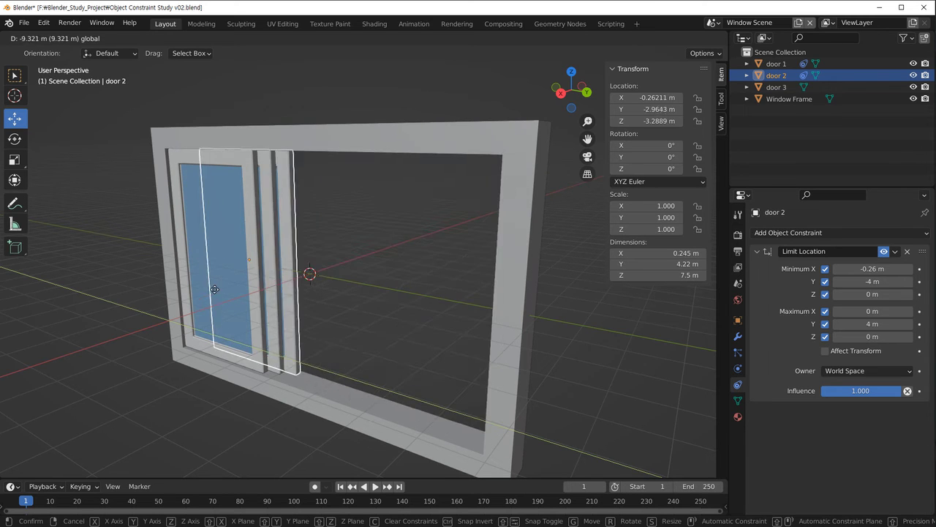
click(513, 315)
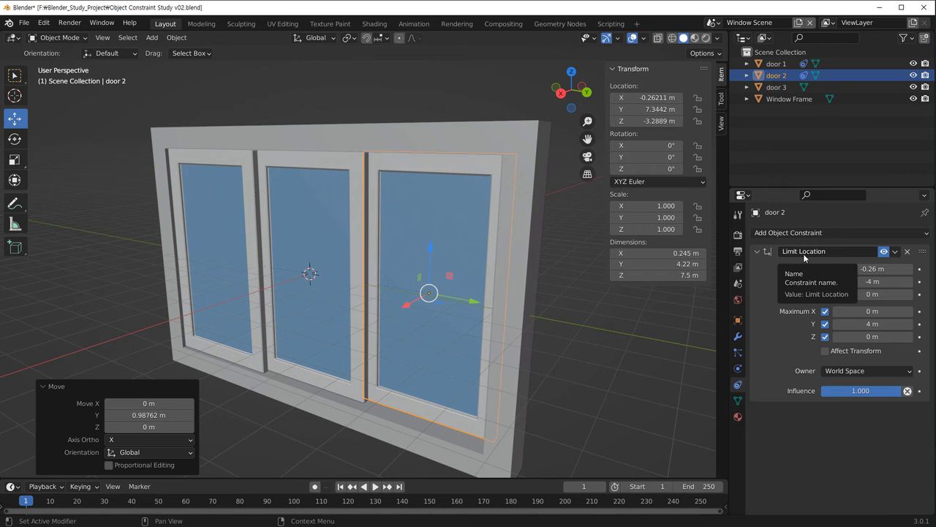
click(812, 233)
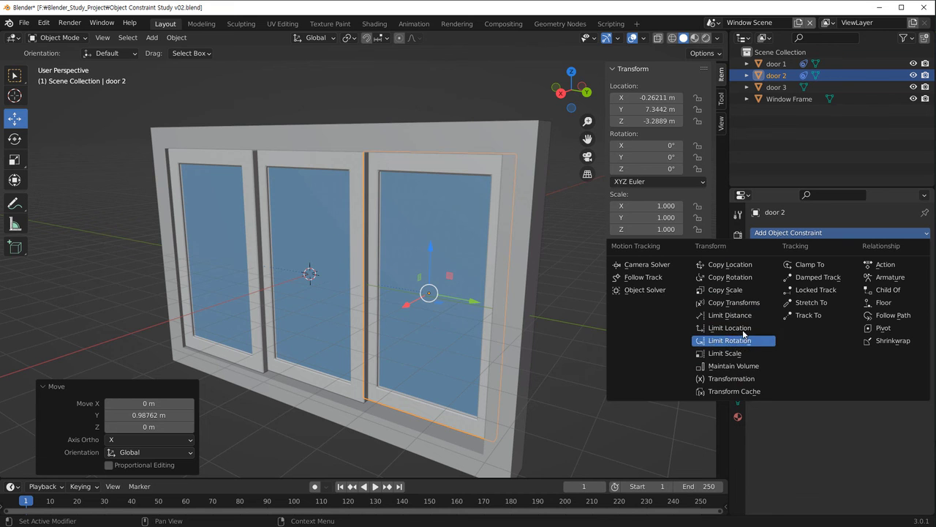
click(578, 334)
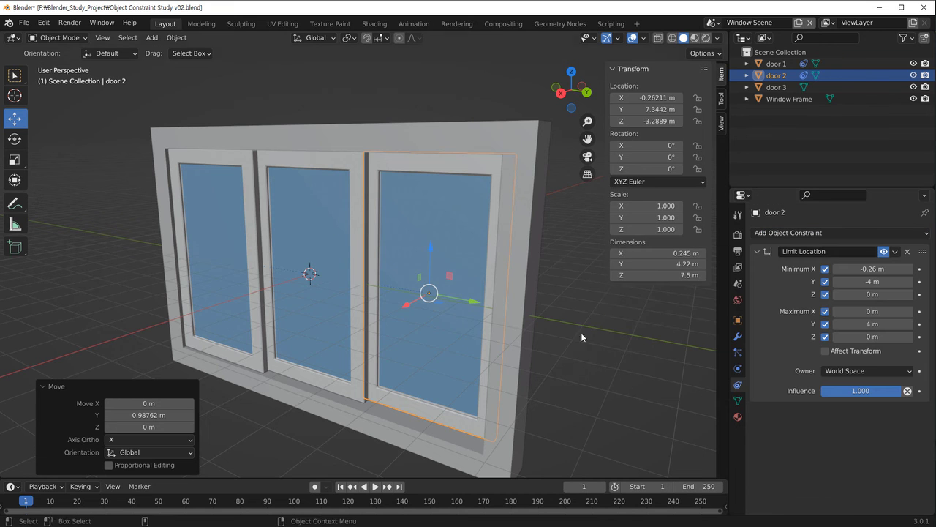
Create a new, empty scene
click(797, 24)
click(747, 47)
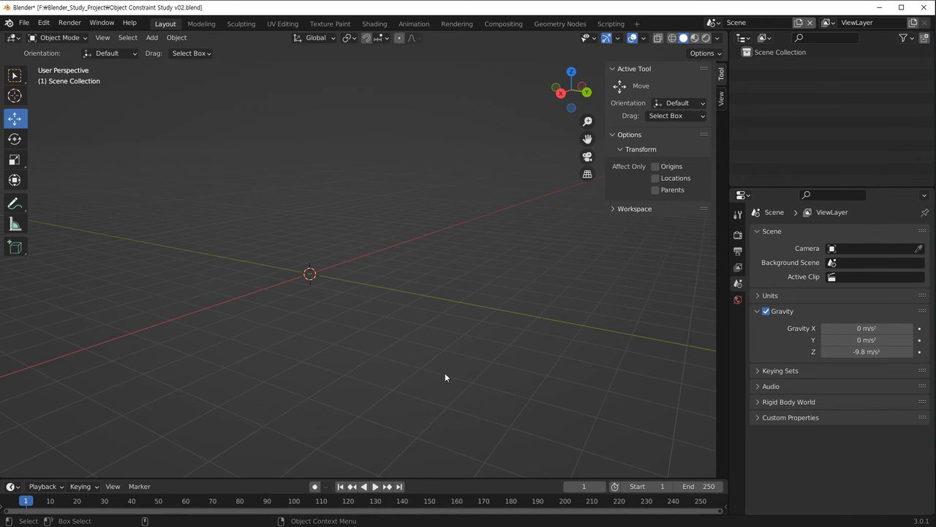
middle_drag(385, 280, 395, 263)
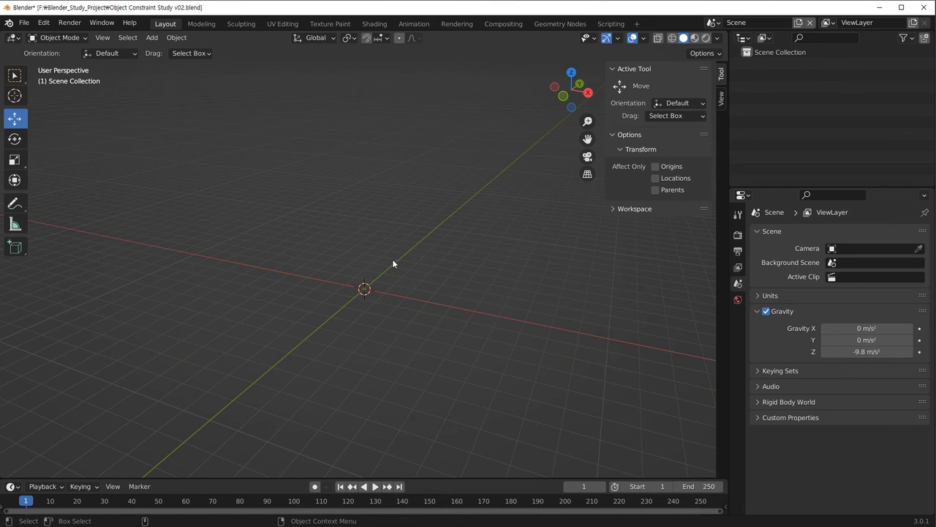
Add a cube mesh at the world origin, set its size to 5 m, and keep it selected
key(shift+a)
mouse_move(374, 234)
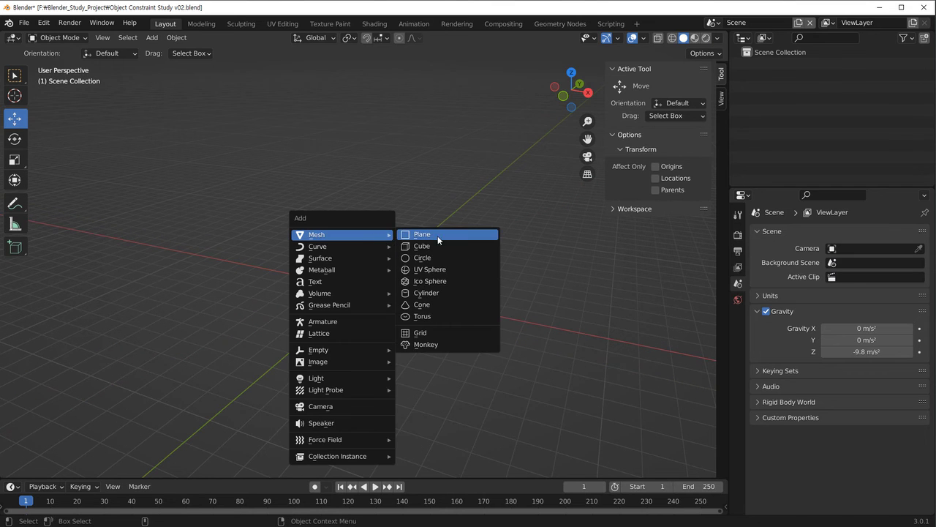
click(462, 250)
scroll(456, 356, down, 2)
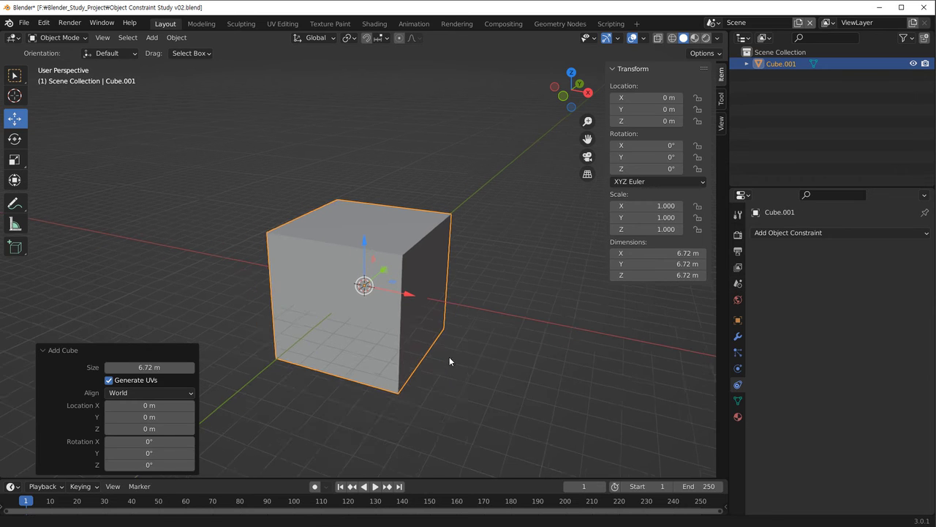
click(165, 368)
text(5)
key(Return)
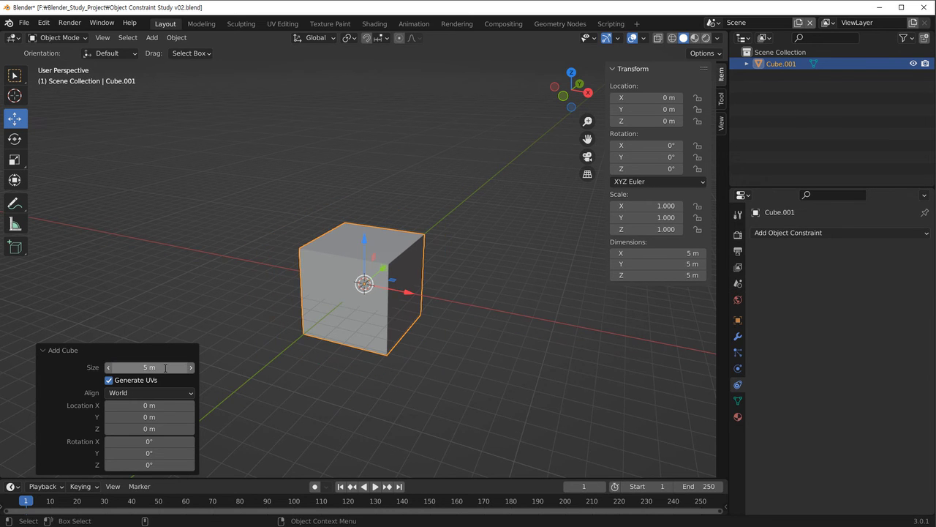
middle_drag(372, 339, 383, 362)
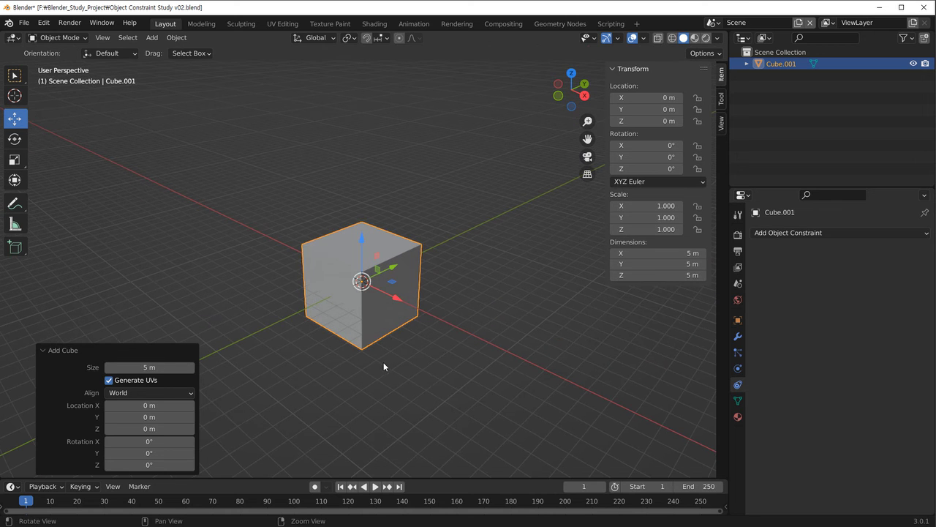
click(480, 354)
click(401, 278)
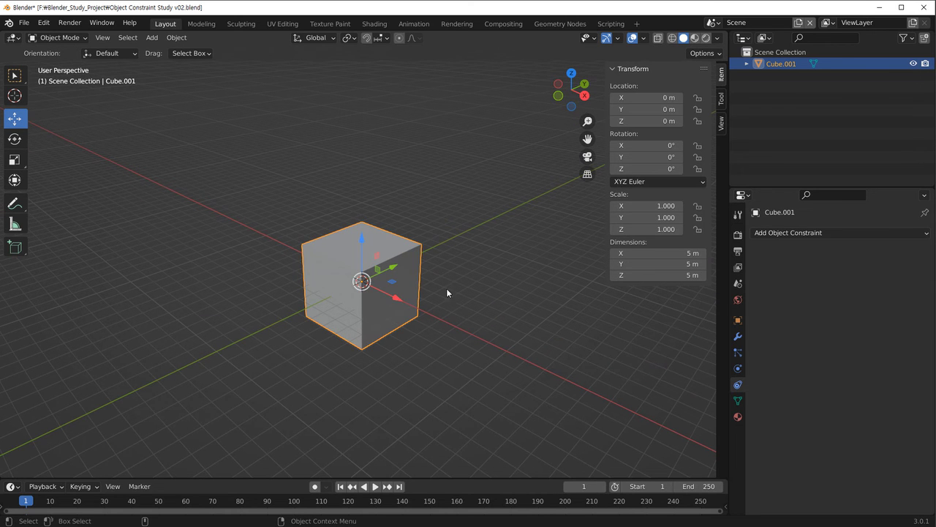
Add a Limit Scale constraint to the cube
click(738, 369)
click(739, 385)
click(799, 233)
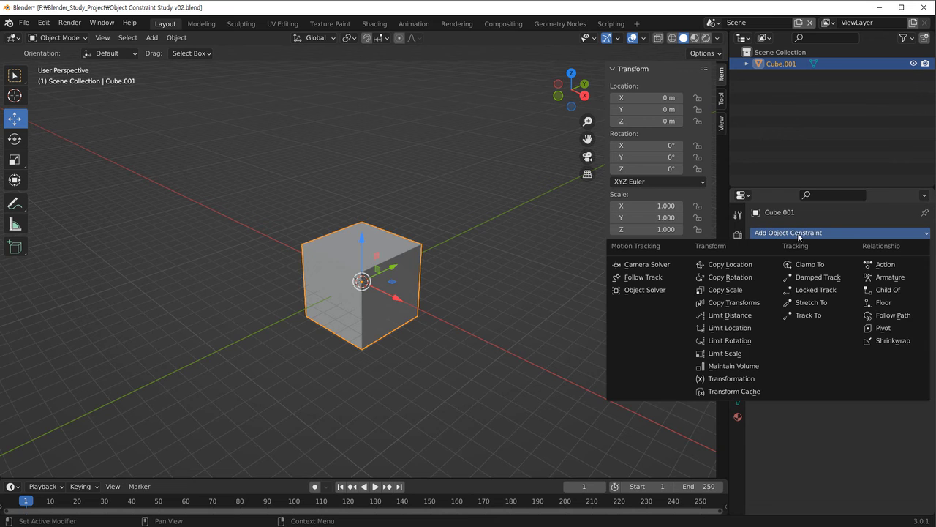
click(731, 355)
Test-scale the cube uniformly and along Z, X and Y with no scale limits enabled, cancelling each attempt
middle_drag(451, 302, 588, 392)
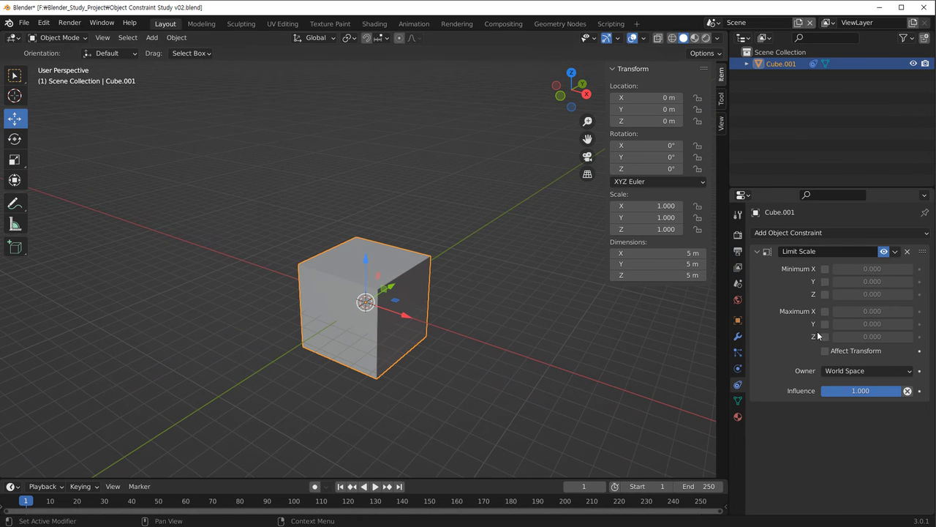
drag(367, 303, 355, 280)
key(s)
right_click(381, 309)
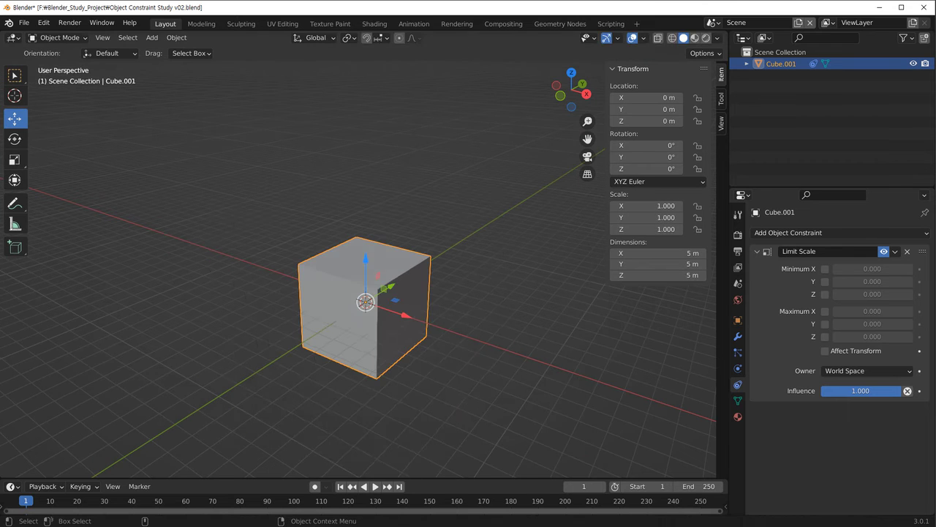
key(s)
key(z)
right_click(396, 287)
key(s)
key(x)
right_click(395, 305)
key(s)
key(y)
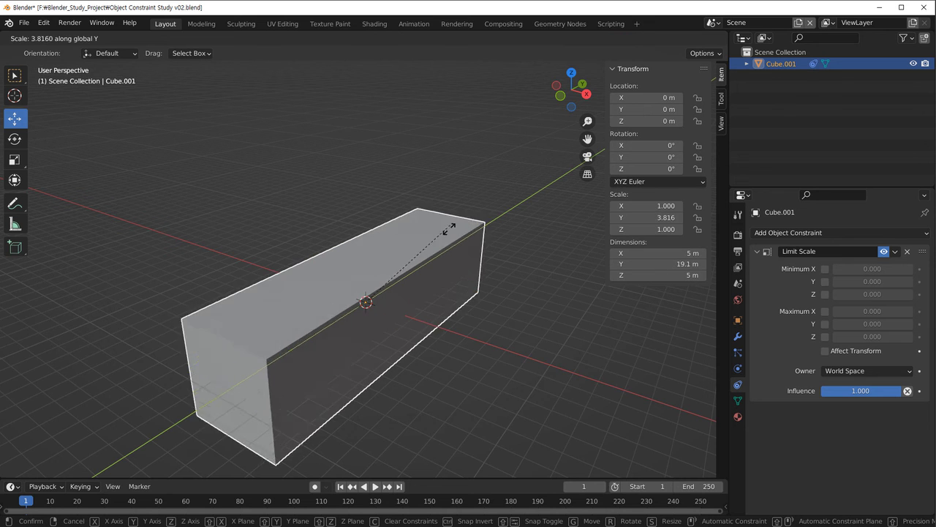
right_click(428, 264)
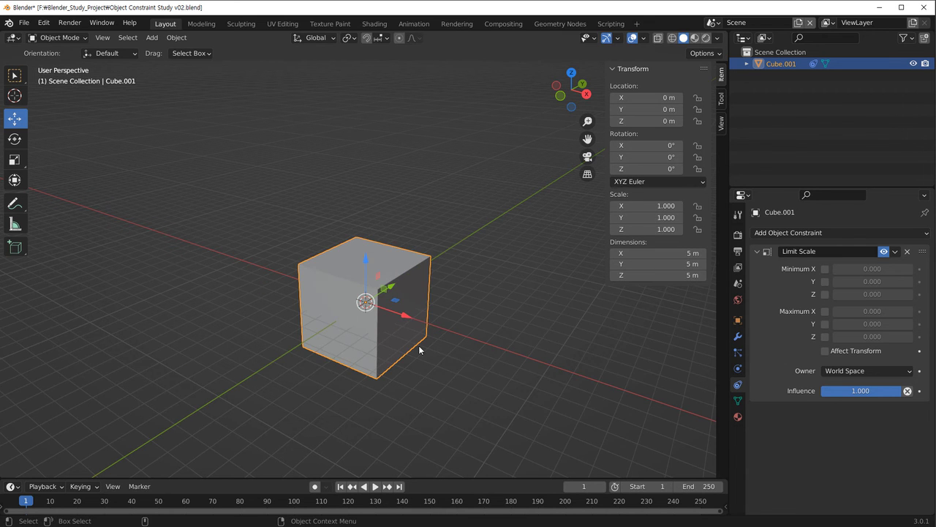
Enable the Minimum X, Y and Z limits of the Limit Scale constraint and set each to 0.5
click(825, 270)
click(825, 282)
click(825, 294)
click(863, 268)
text(0)
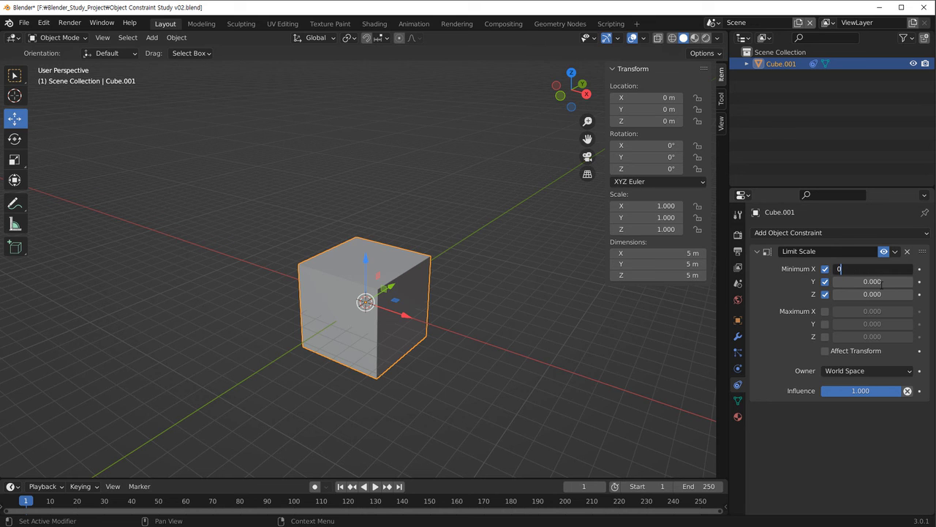
text(.5)
key(Tab)
text(0.5)
key(Tab)
text(0.5)
key(Return)
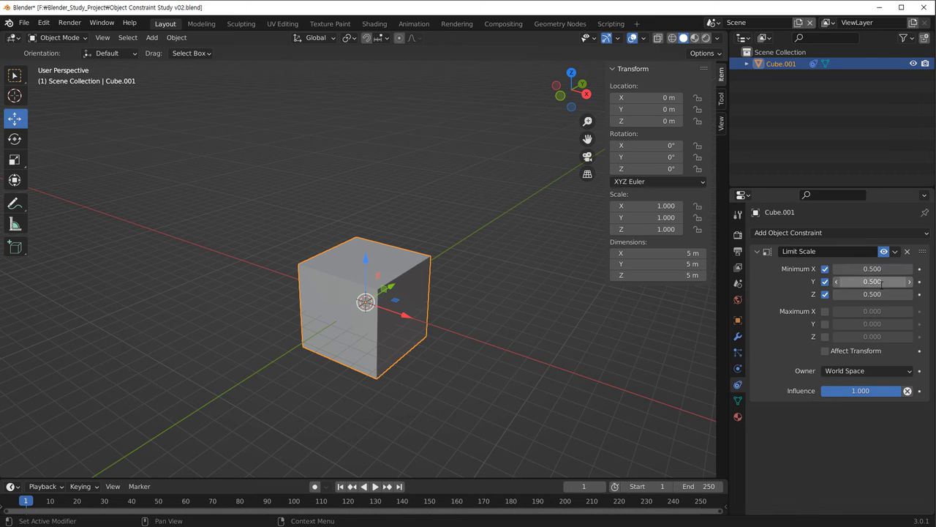
Test the minimum scale limit by shrinking the cube uniformly, and cancel the scaling
middle_drag(421, 352, 428, 353)
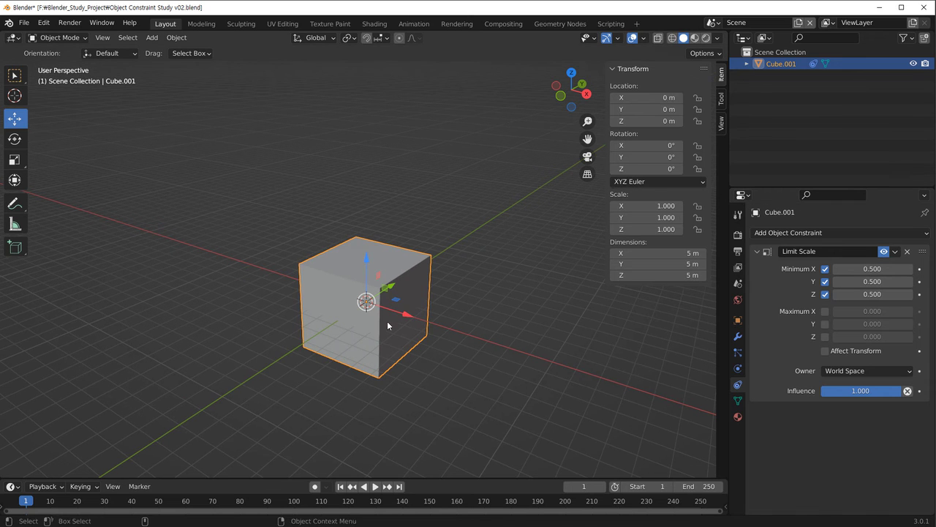
key(s)
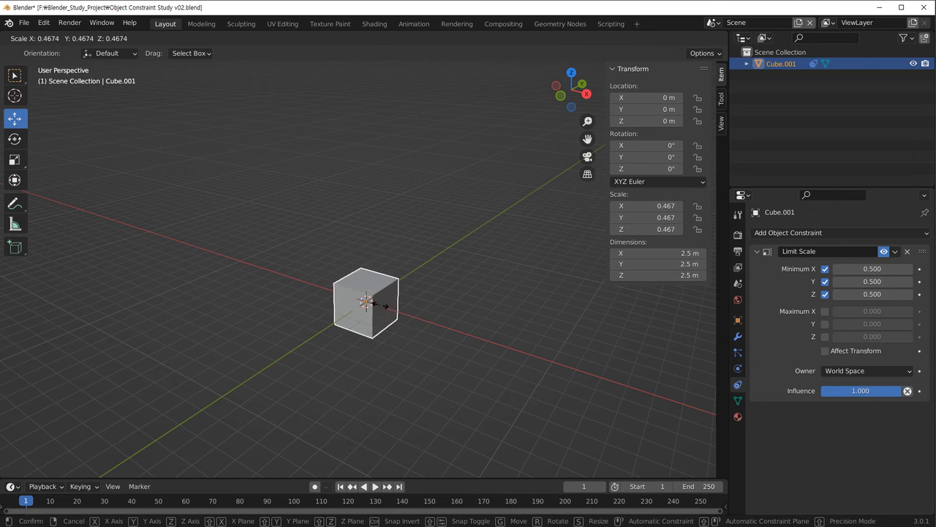
key(Escape)
Enable the Maximum X, Y and Z limits of the Limit Scale constraint and set each to 2.3
click(825, 312)
click(825, 323)
click(826, 336)
click(872, 312)
text(2)
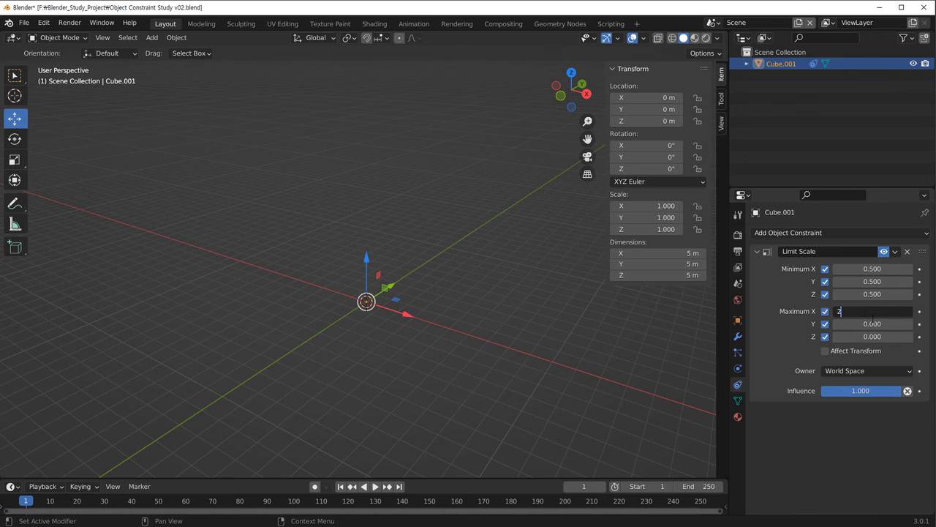
text(.3)
key(Tab)
text(2.3)
key(Tab)
text(2.3)
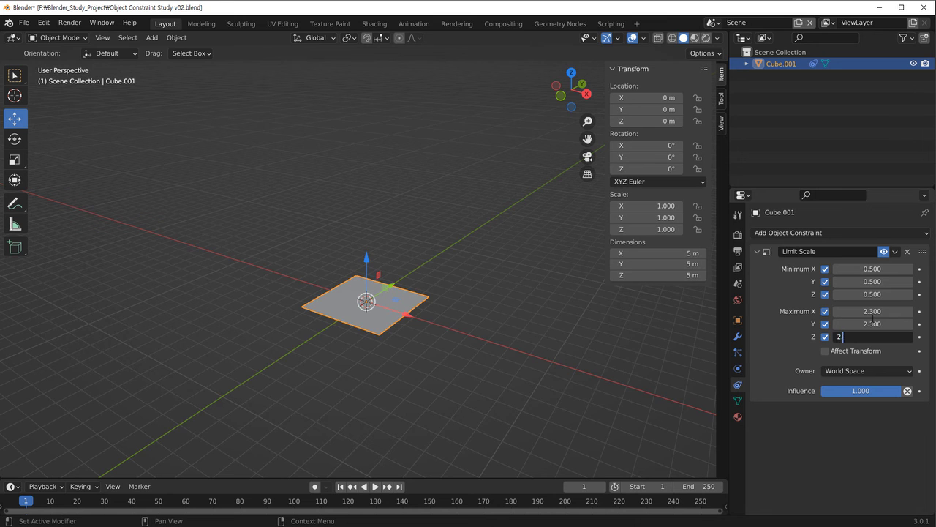
key(Return)
Enlarge the cube uniformly past the maximum limit, undo it, and repeat the scaling test before cancelling it
click(464, 341)
click(380, 312)
key(s)
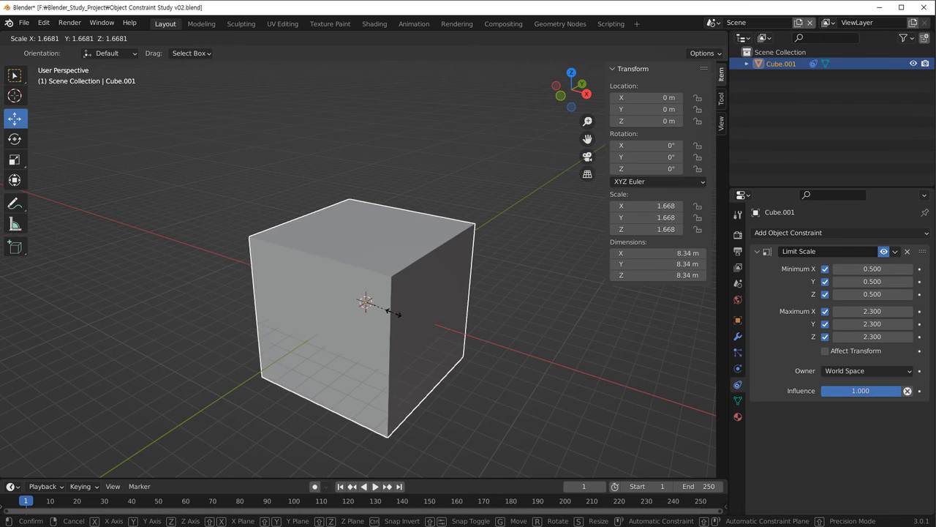
click(424, 327)
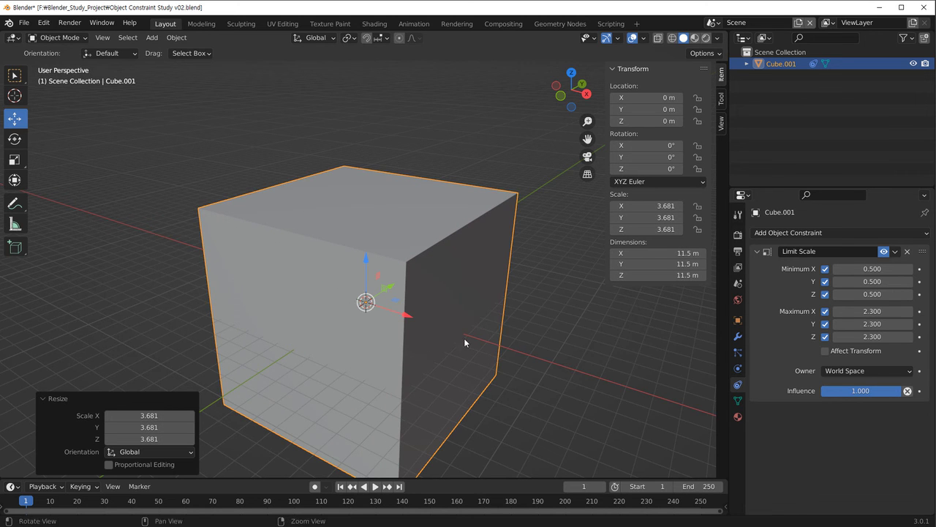
key(shift+c)
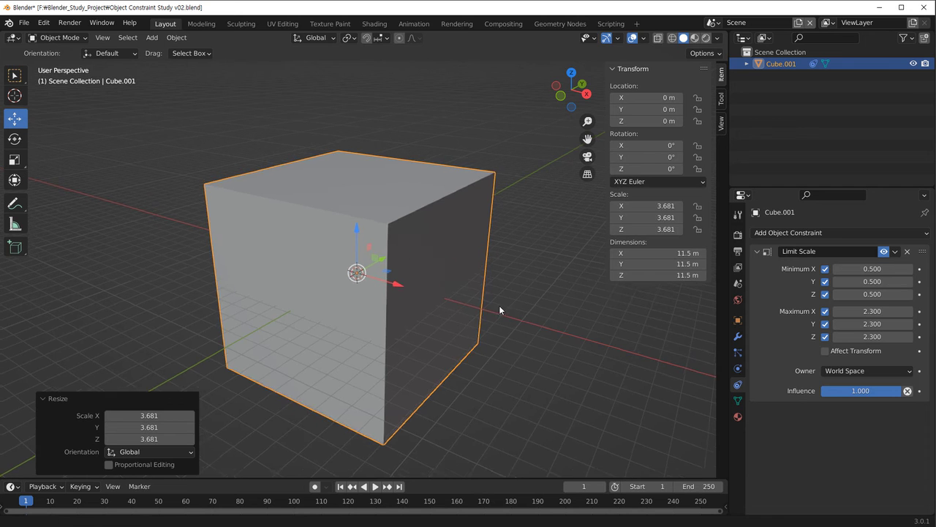
key(ctrl+z)
middle_drag(409, 352, 392, 313)
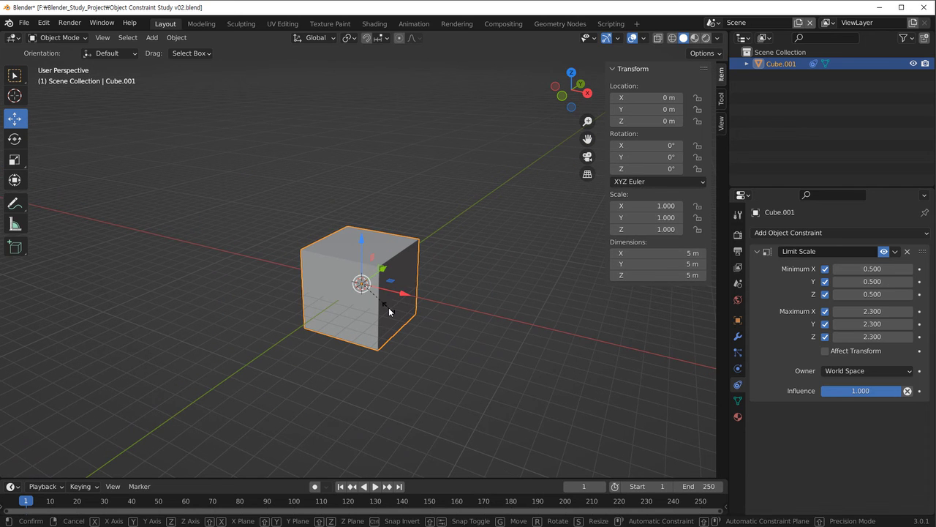
key(s)
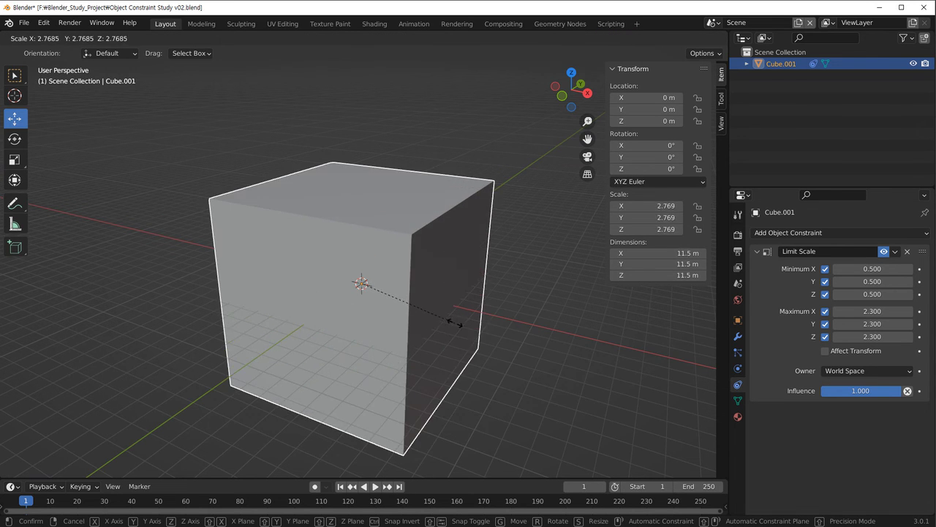
key(Escape)
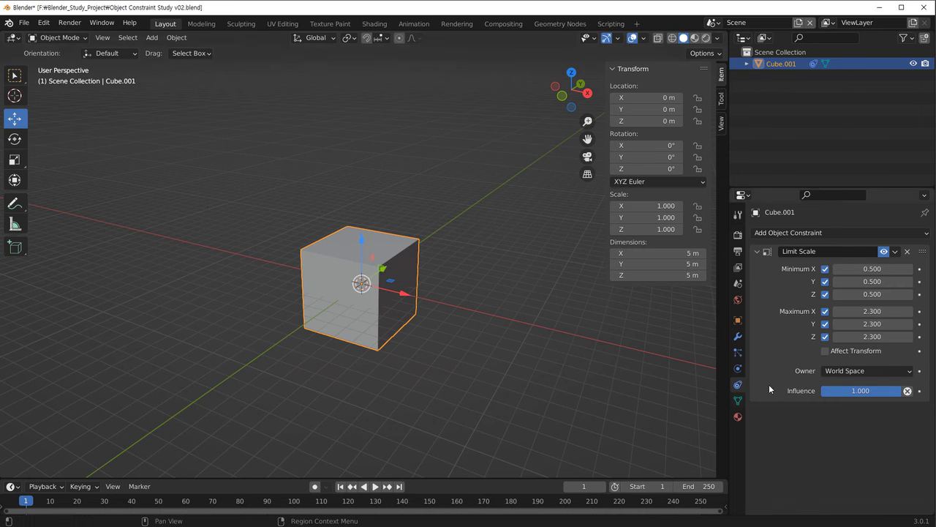
Enable Affect Transform on the Limit Scale constraint and test-scale the cube uniformly, cancelling each attempt
click(838, 352)
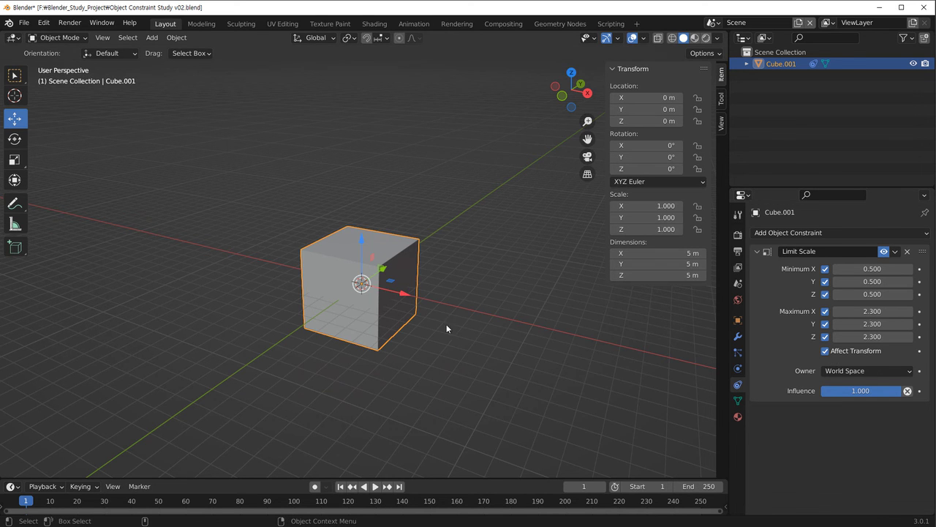
key(s)
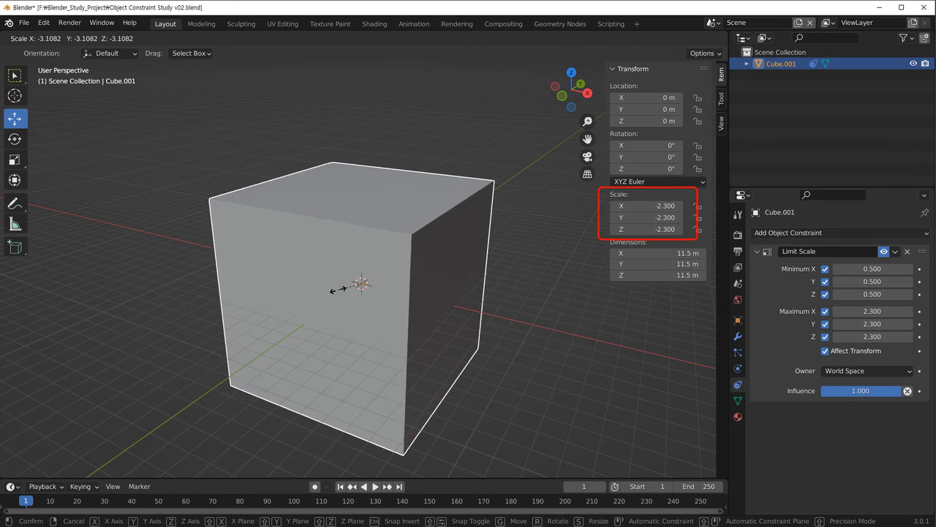
key(Escape)
key(s)
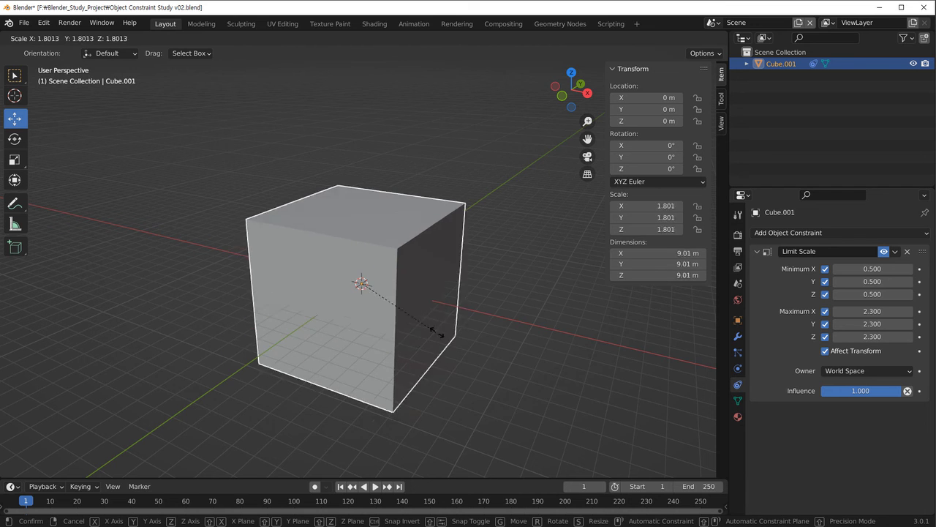
key(Escape)
Set the Maximum Z limit of the Limit Scale constraint to 6.5
middle_drag(428, 349, 428, 349)
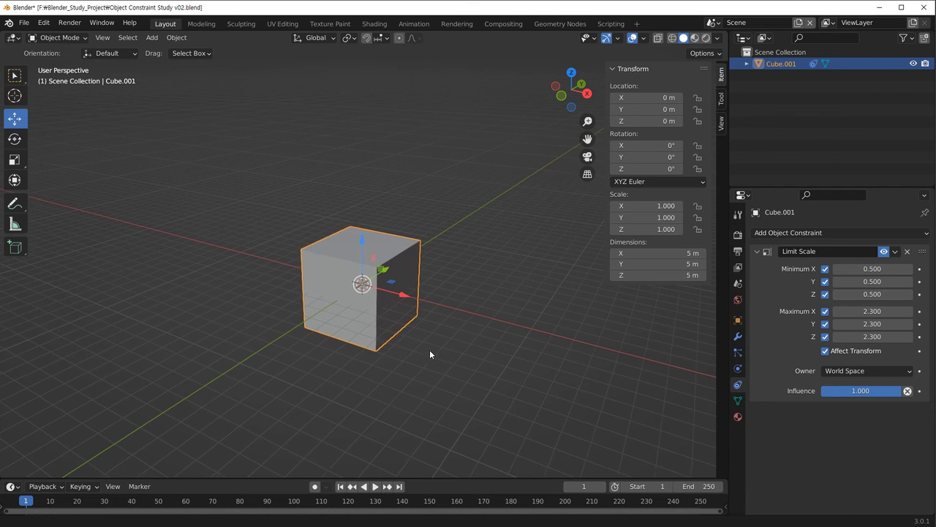
click(873, 336)
key(BackSpace)
text(6.5)
key(Return)
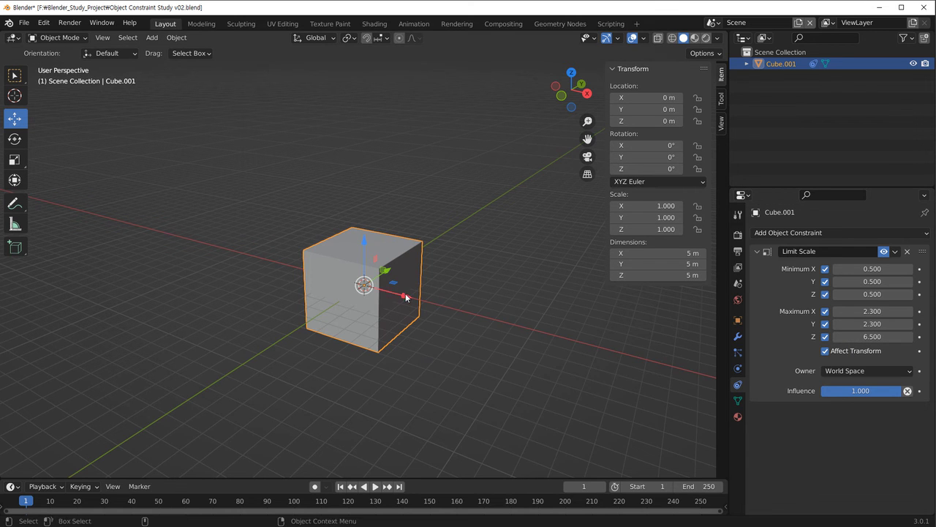
Test the Z scale limit by stretching the cube along Z twice, cancelling each attempt
key(s)
key(z)
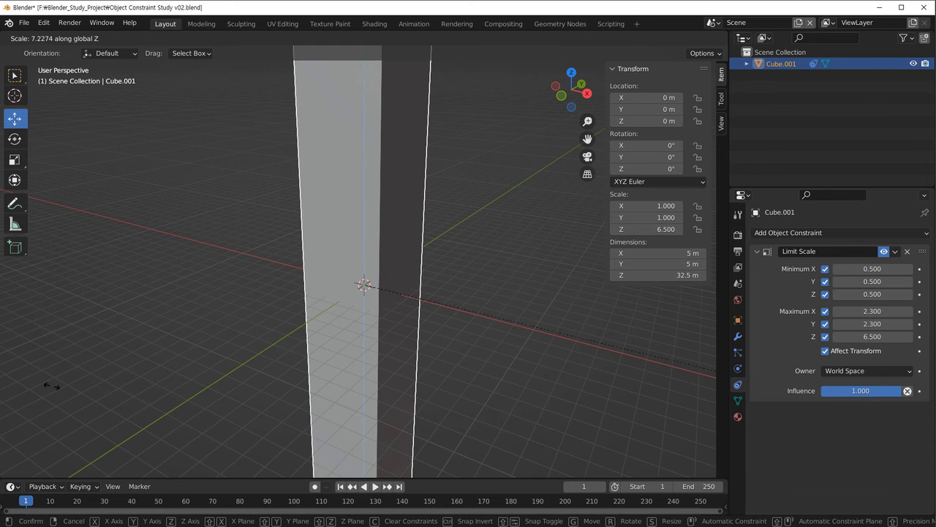
right_click(158, 334)
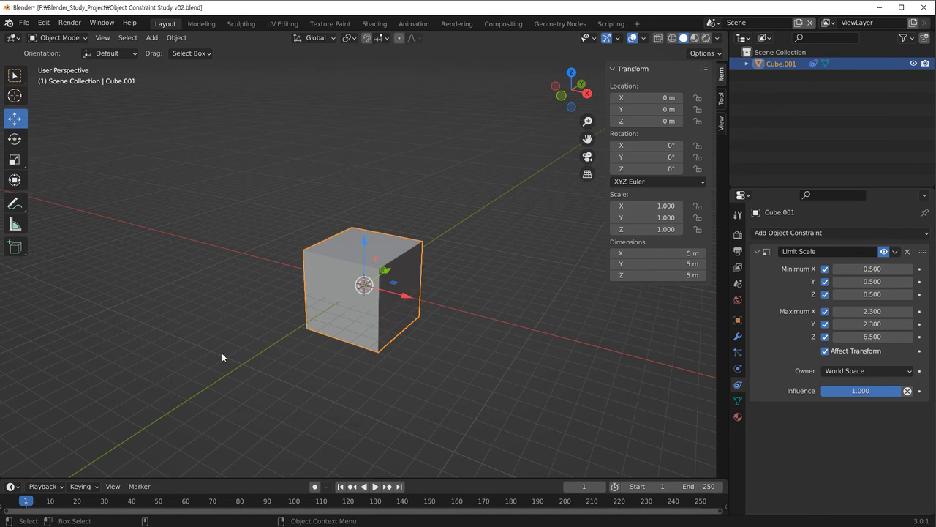
scroll(392, 349, down, 4)
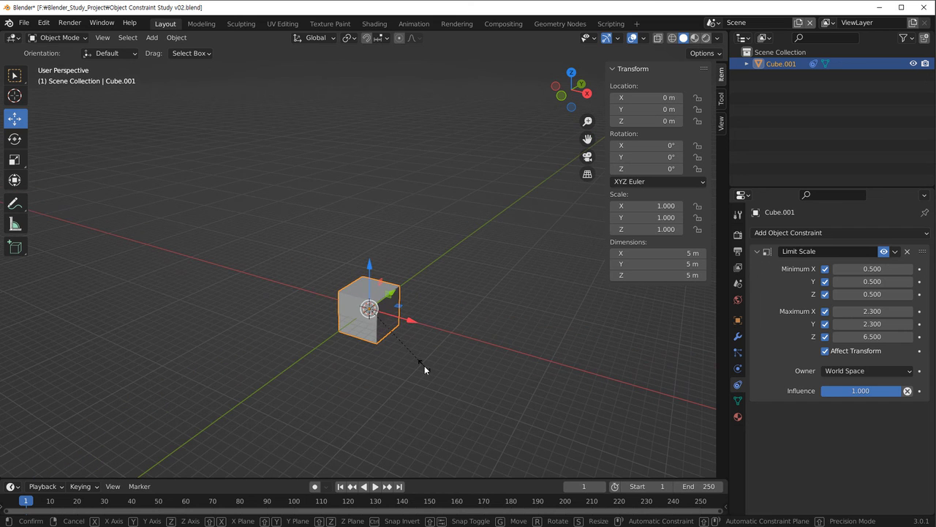
key(s)
key(z)
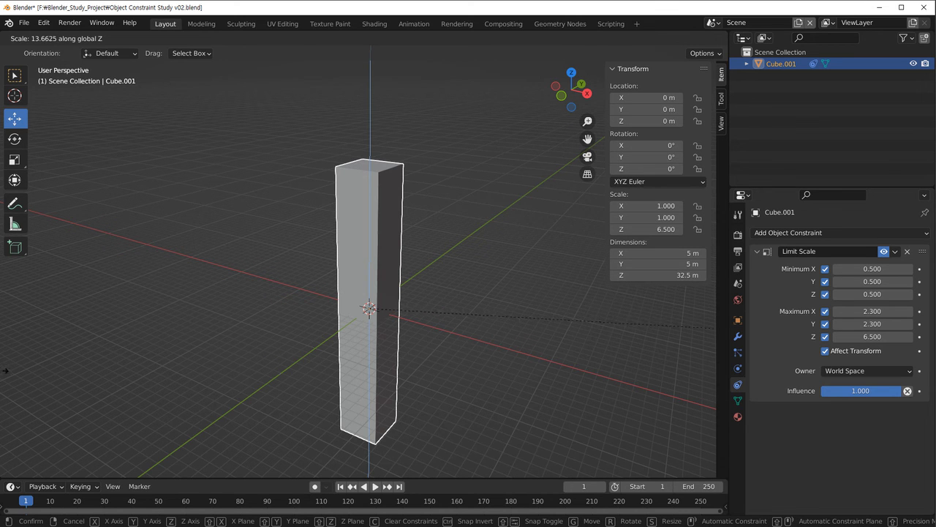
key(Escape)
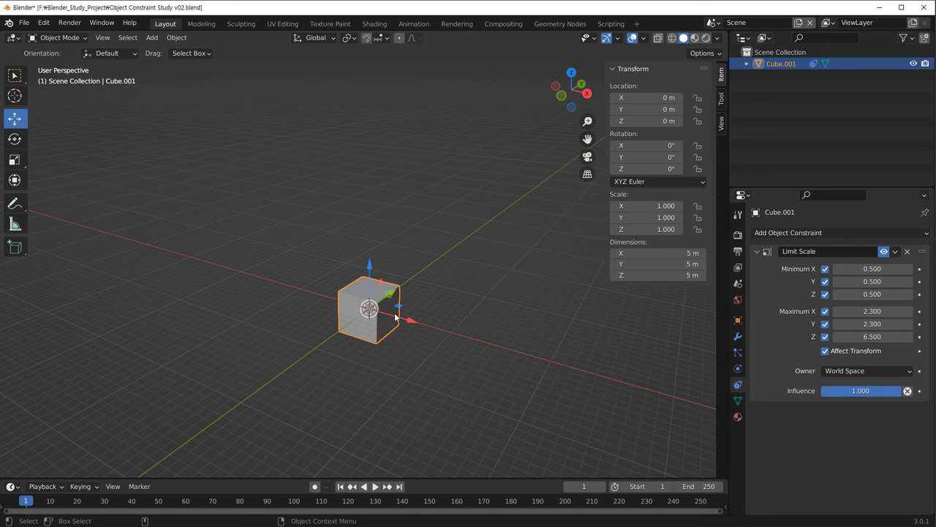
Disable and collapse the Limit Scale constraint, and add a Limit Rotation constraint to the cube
middle_drag(402, 322, 411, 391)
click(886, 253)
click(811, 235)
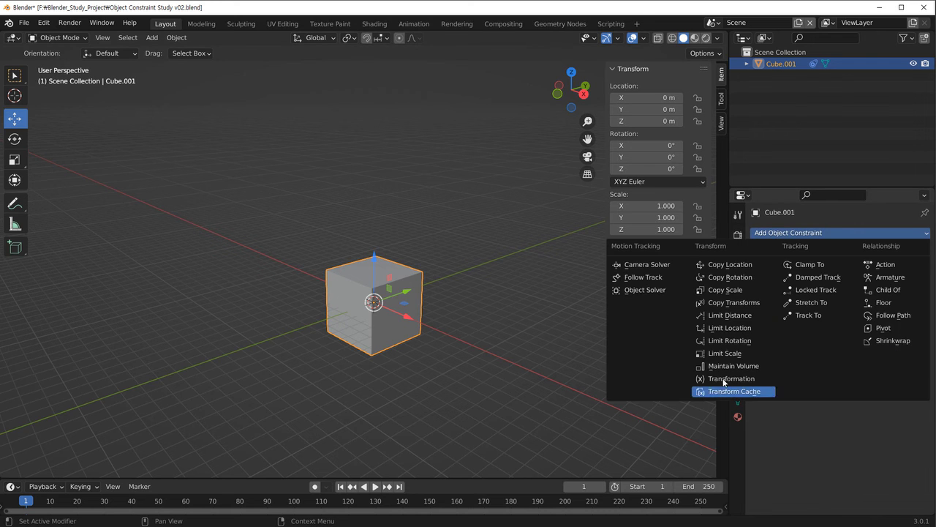
click(742, 340)
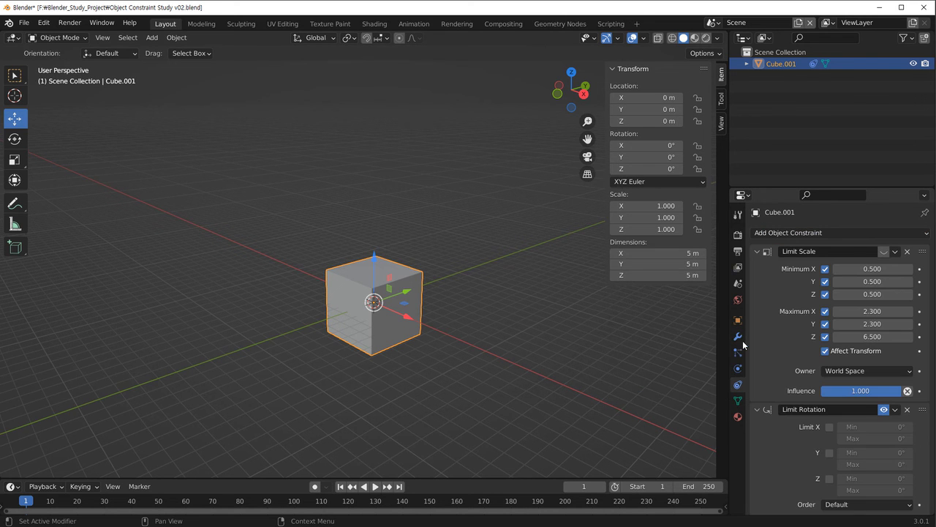
click(757, 251)
Test-rotate the cube freely with no rotation limits enabled, and cancel the rotation
middle_drag(488, 333, 442, 361)
key(r)
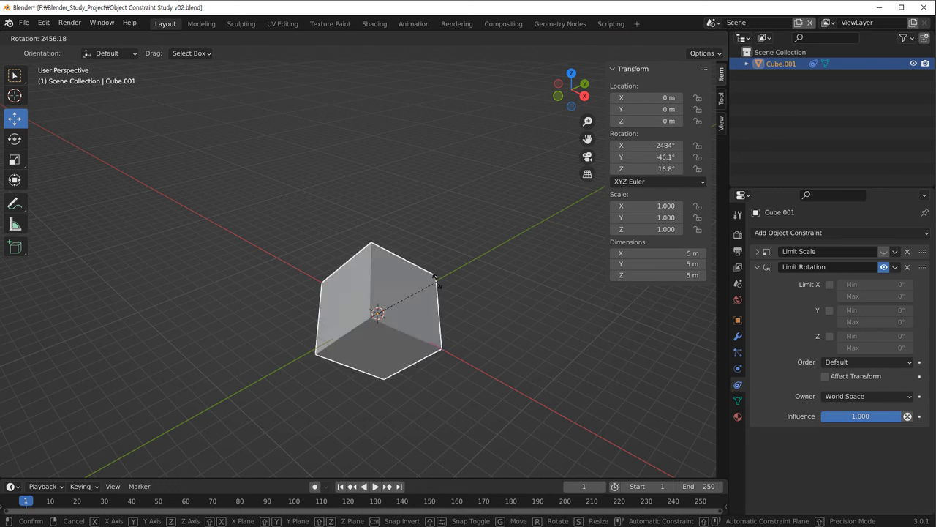
key(Escape)
Enable the X, Y and Z rotation limits, and set the Z limit to a minimum of -90° and a maximum of 60°
click(830, 285)
click(829, 310)
click(830, 336)
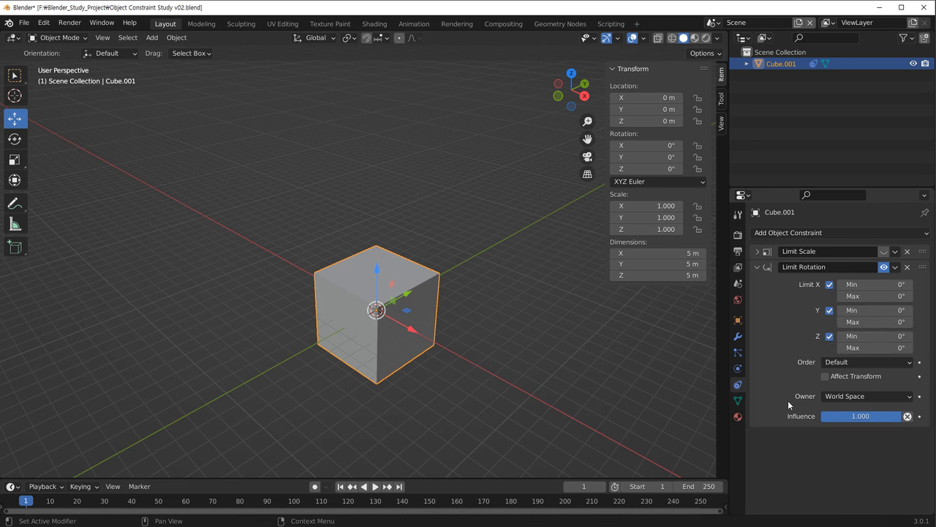
click(891, 341)
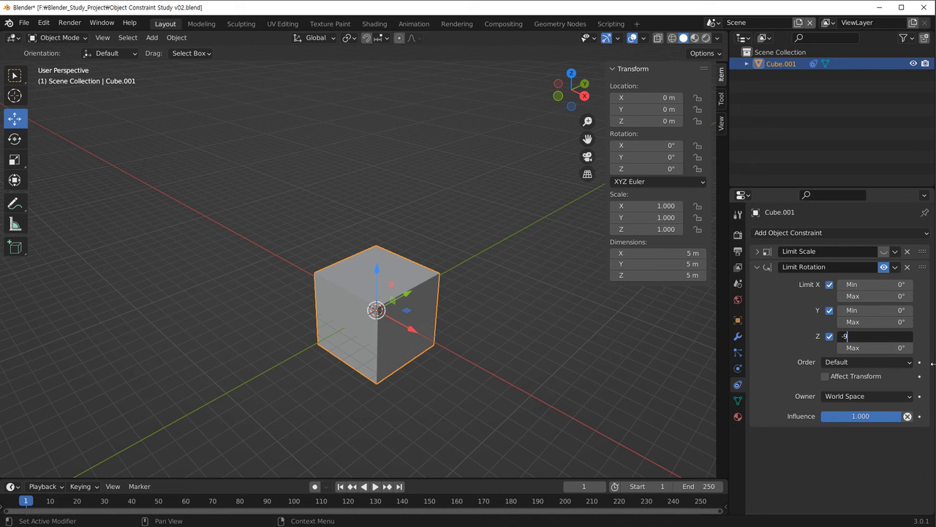
key(Return)
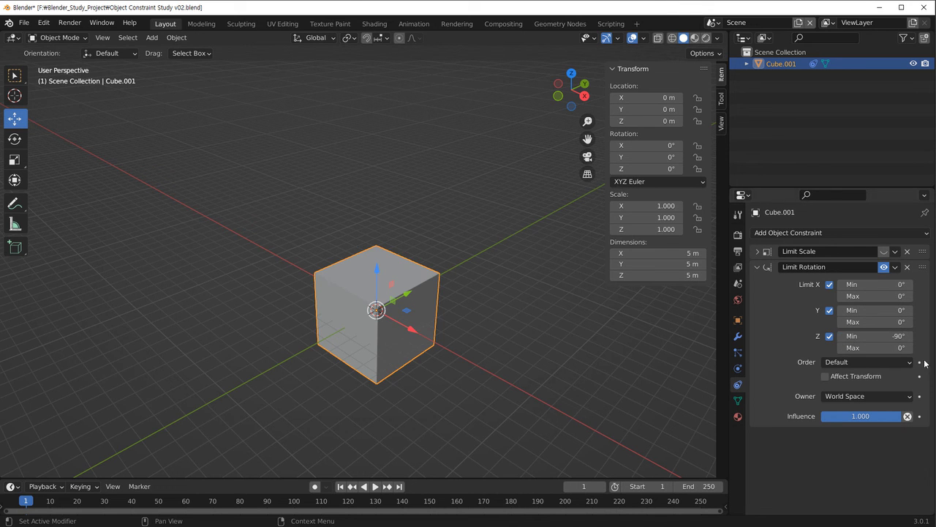
click(900, 349)
text(60)
key(Return)
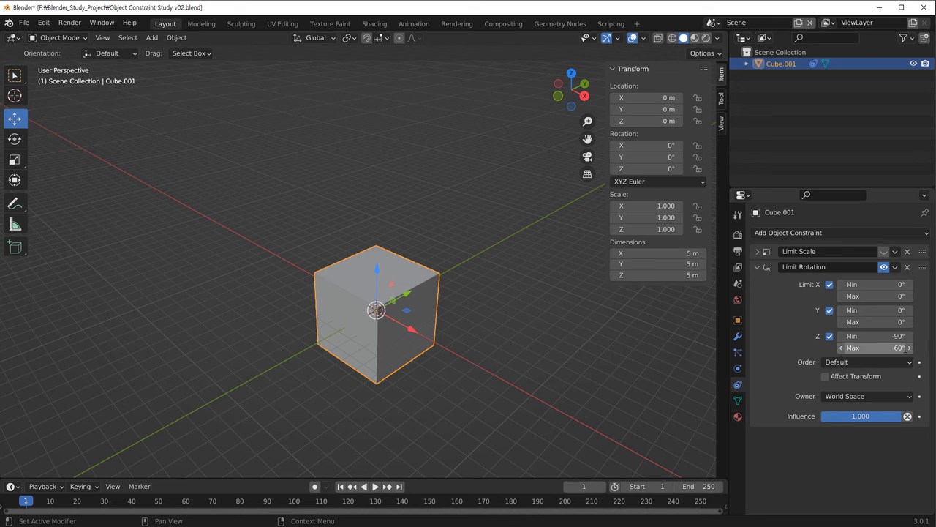
Test-rotate the cube around Z, cancel the rotation, and enable Affect Transform on the Limit Rotation constraint
key(r)
key(z)
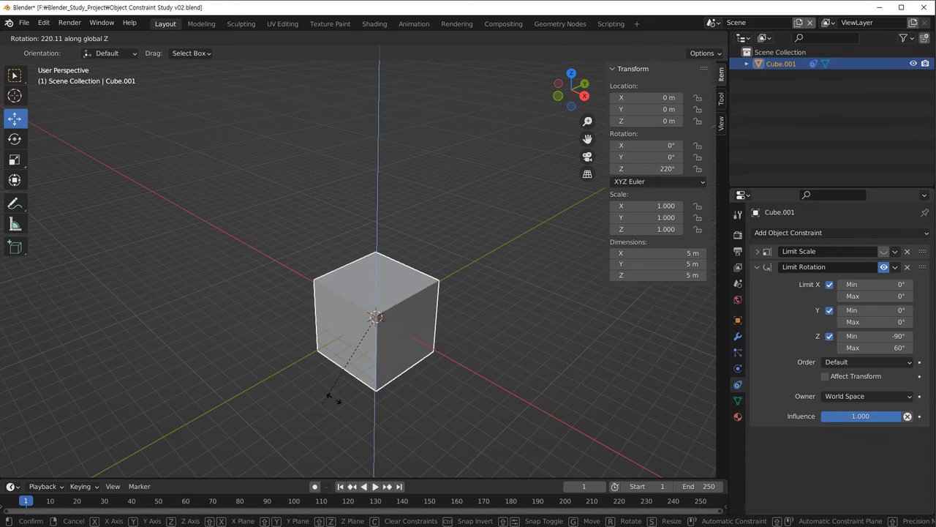
right_click(448, 302)
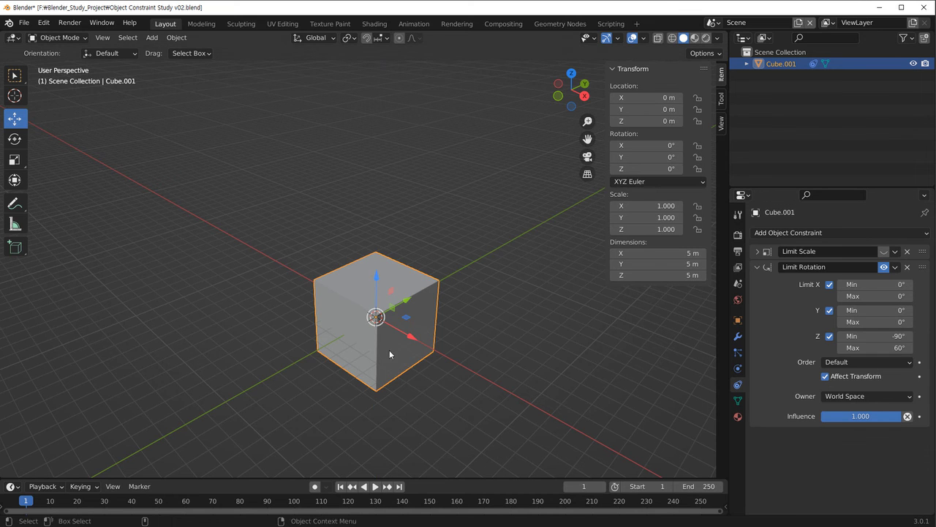
Test the Z rotation limit with Affect Transform enabled by rotating the cube around Z, and cancel the rotation
key(g)
key(r)
key(z)
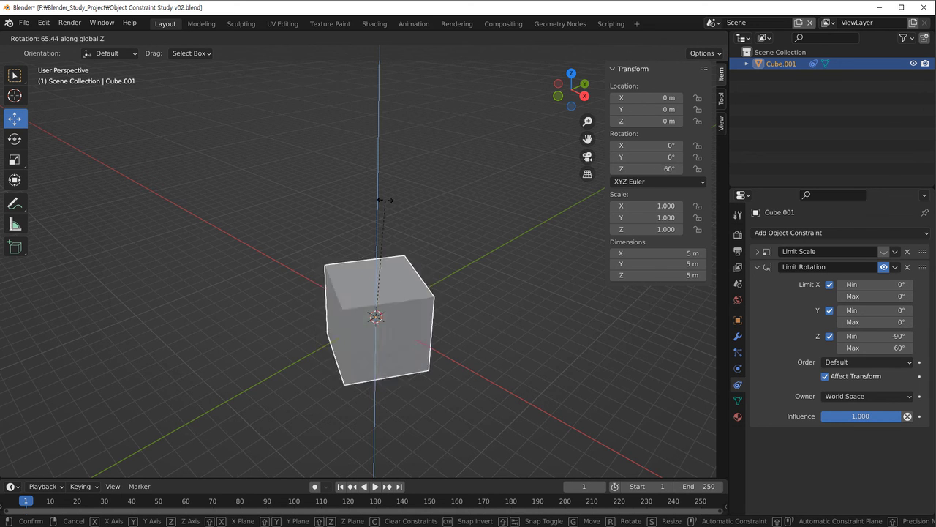
key(Escape)
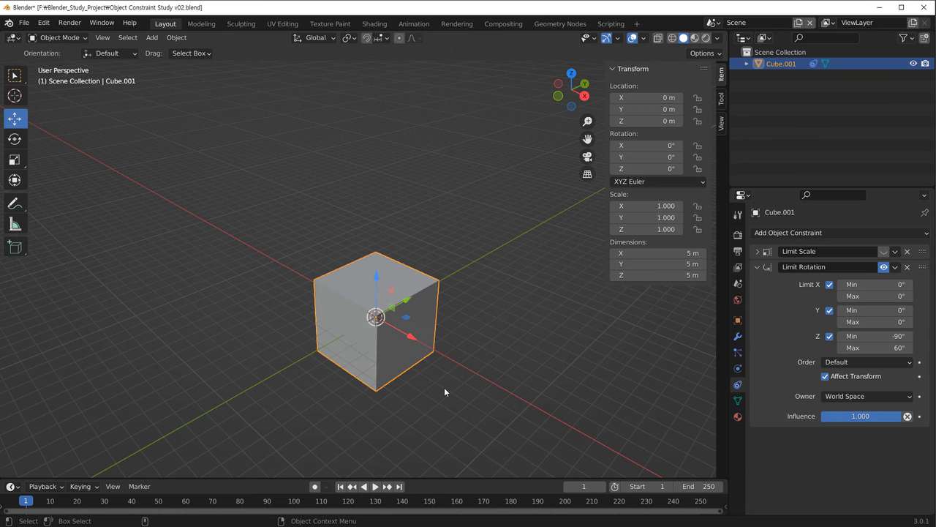
Set the X rotation limit to a minimum of -32° and a maximum of 55°, keeping World Space as owner
click(849, 396)
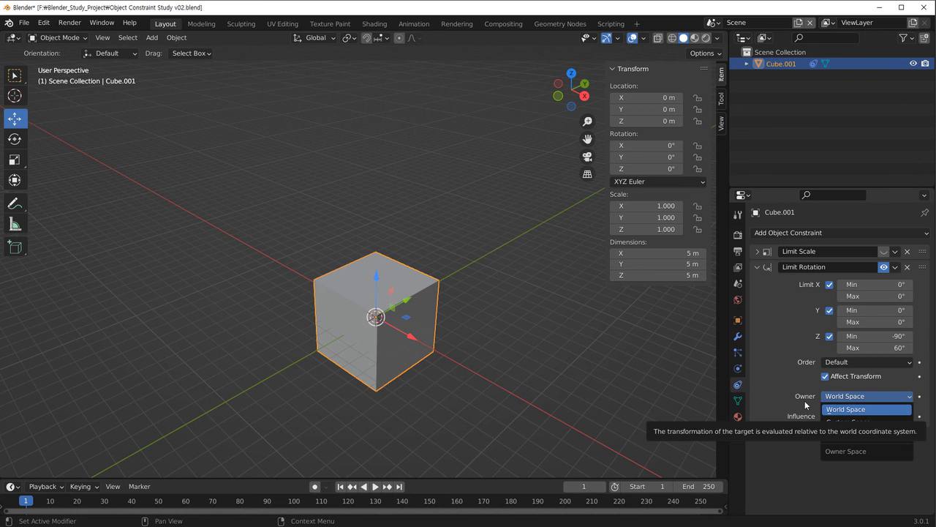
click(887, 284)
text(-32)
key(Tab)
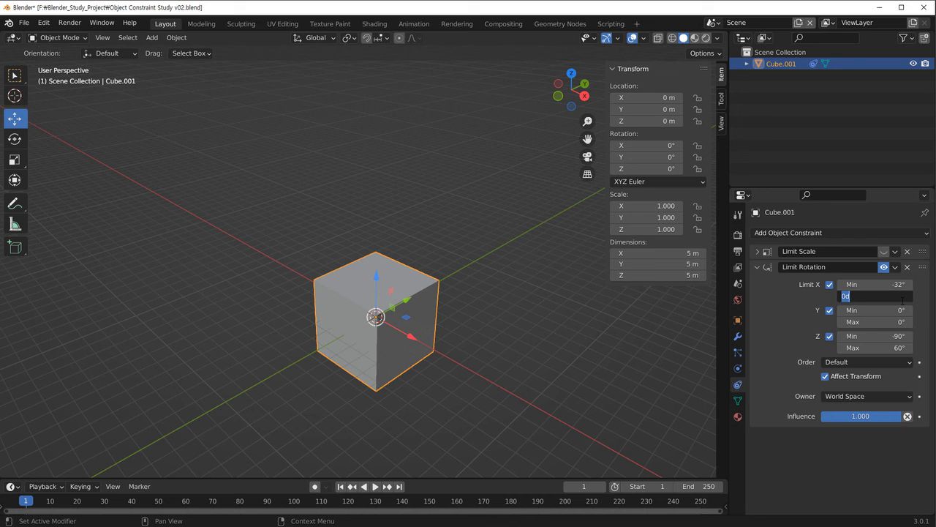
key(Return)
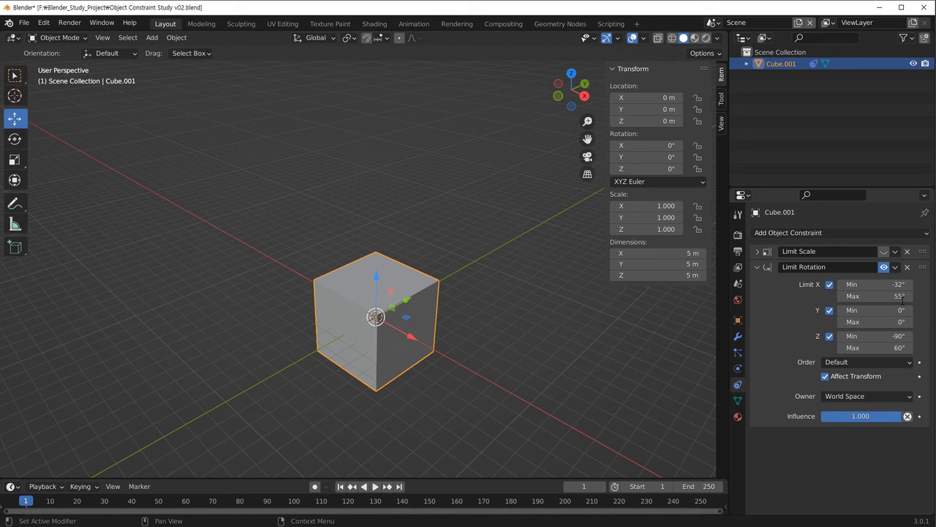
Set the Y rotation limit to a minimum of -80° and a maximum of 120°
click(893, 311)
key(BackSpace)
text(-80)
key(Return)
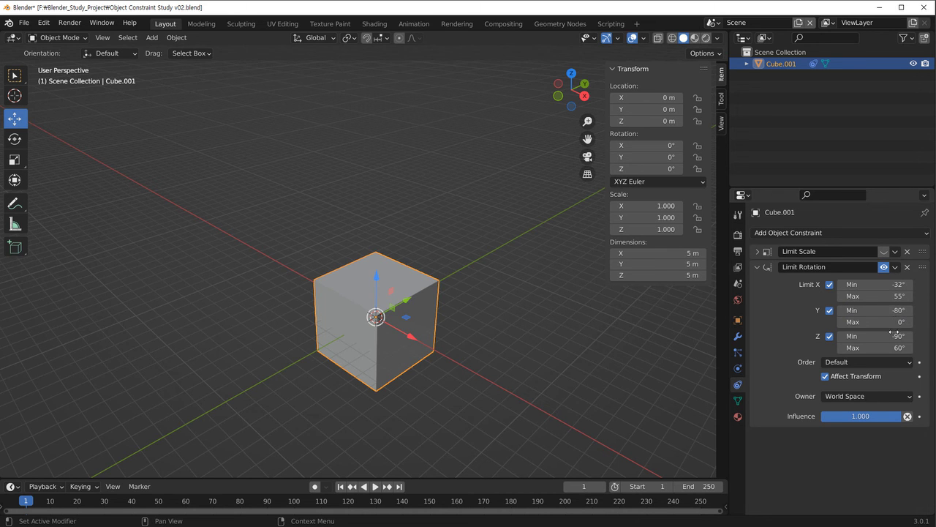
click(894, 322)
text(12)
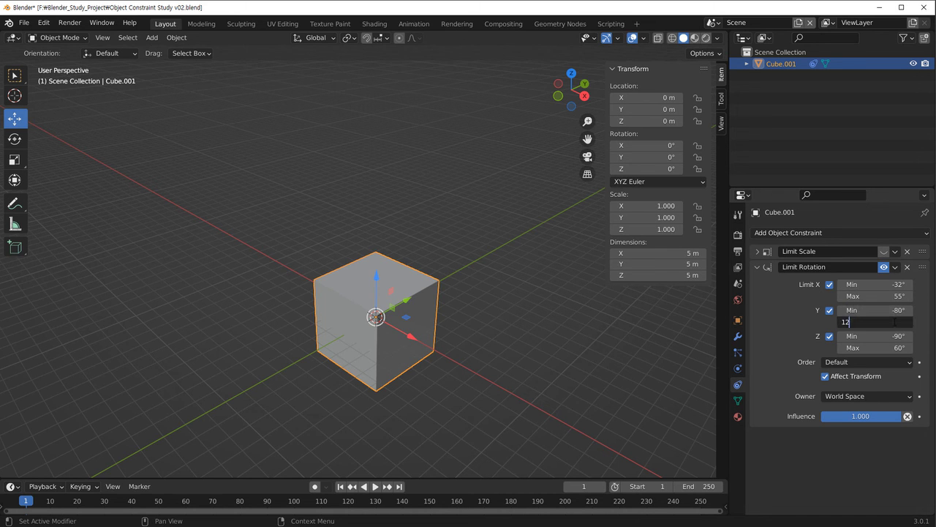
text(0)
key(Return)
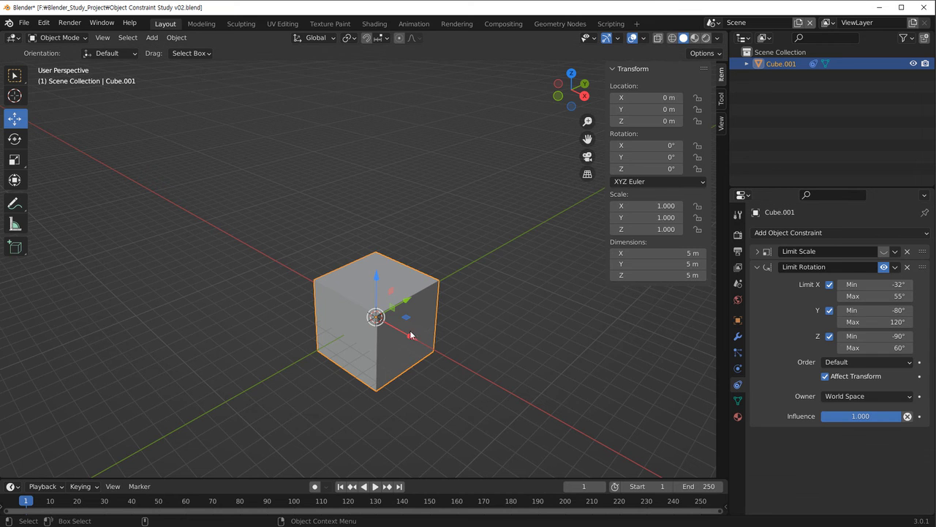
Test the Y rotation limit by rotating the cube around Y twice, cancelling each attempt
drag(405, 329, 404, 329)
key(r)
key(y)
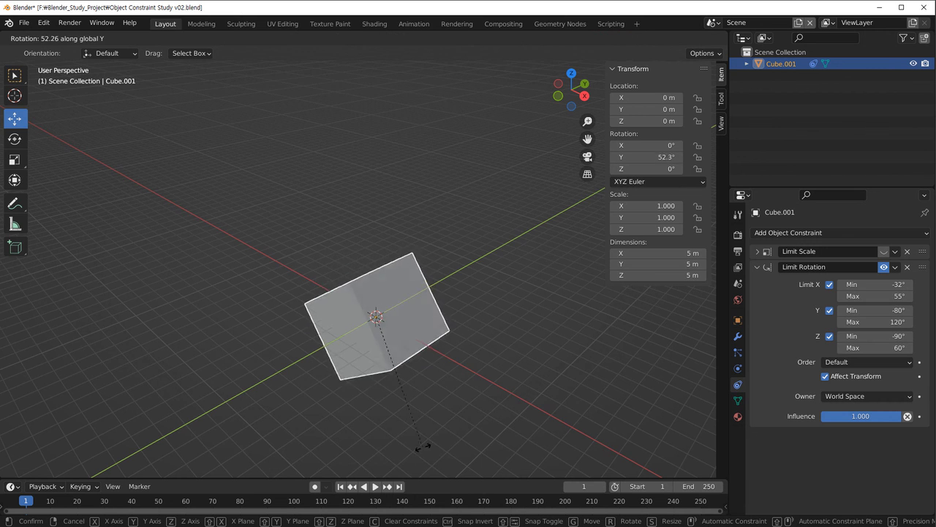
mouse_move(422, 189)
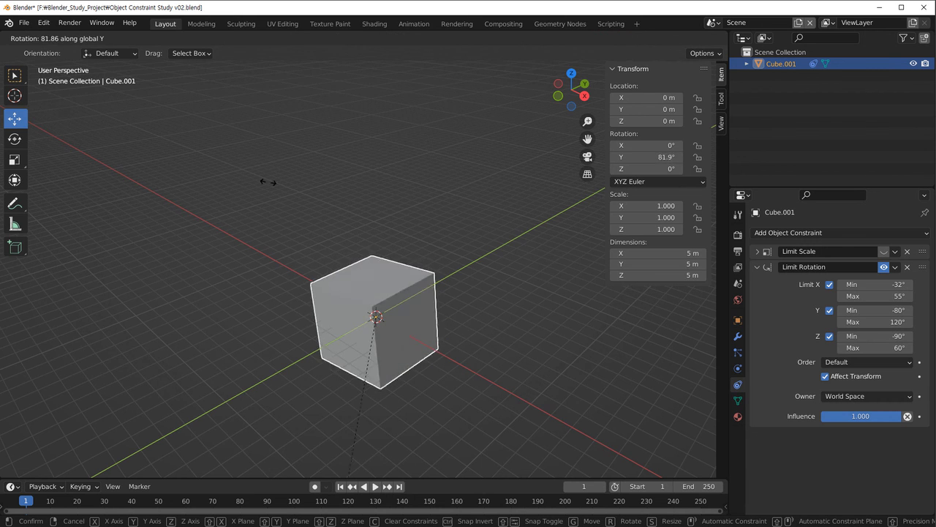
mouse_move(390, 328)
key(Escape)
key(r)
key(y)
mouse_move(414, 363)
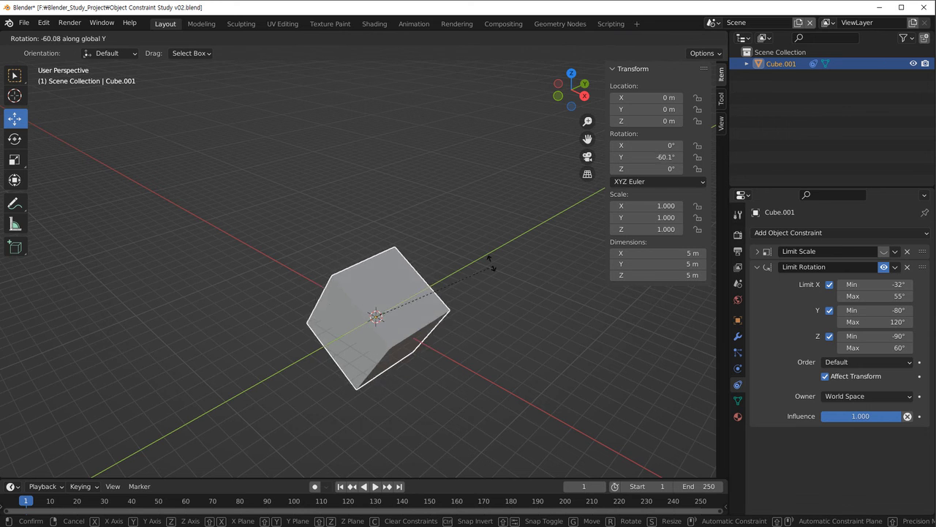
key(Escape)
Test the X rotation limit by rotating the cube around X, and cancel the rotation
key(r)
key(x)
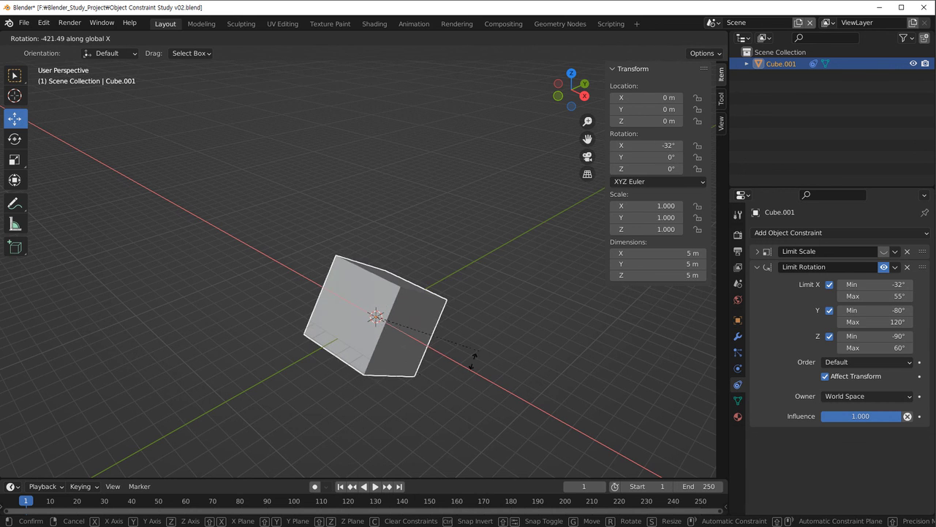
key(Escape)
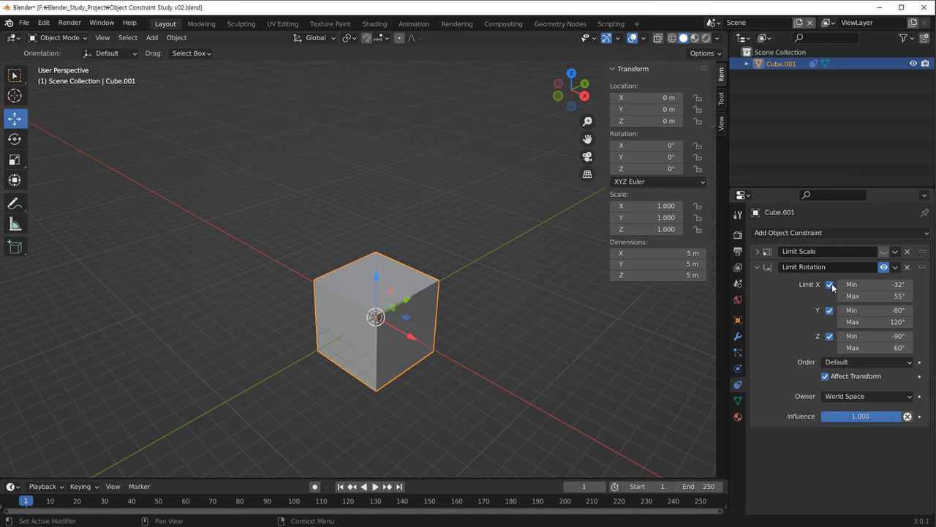
Collapse and disable the Limit Rotation constraint, and deselect the cube
click(757, 267)
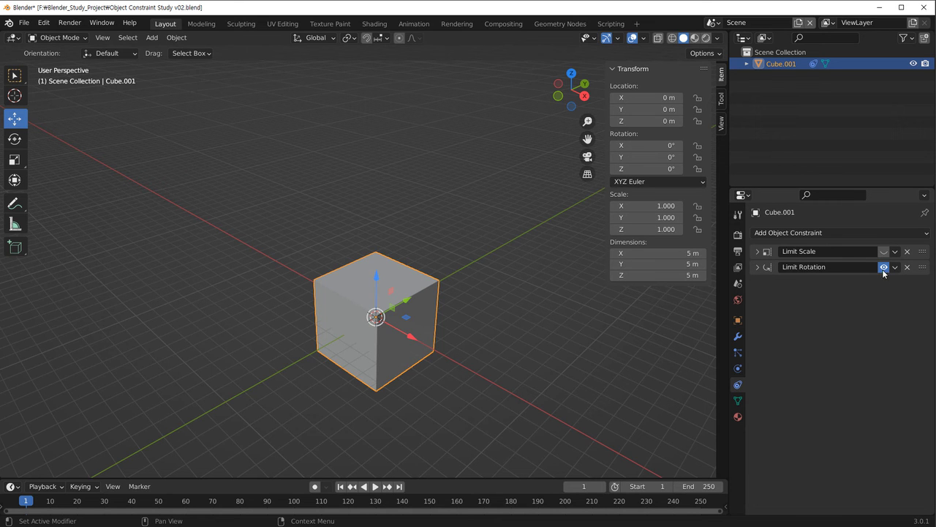
click(787, 233)
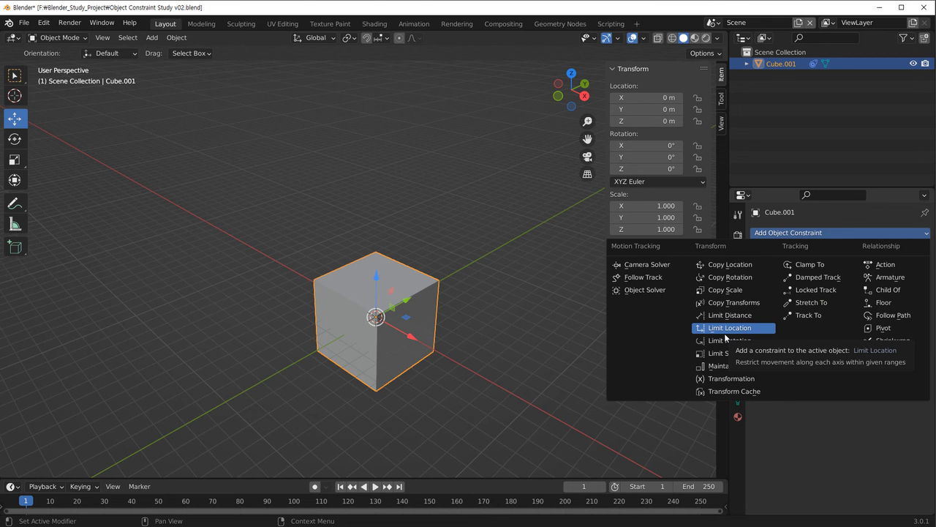
click(528, 338)
middle_drag(528, 338, 475, 295)
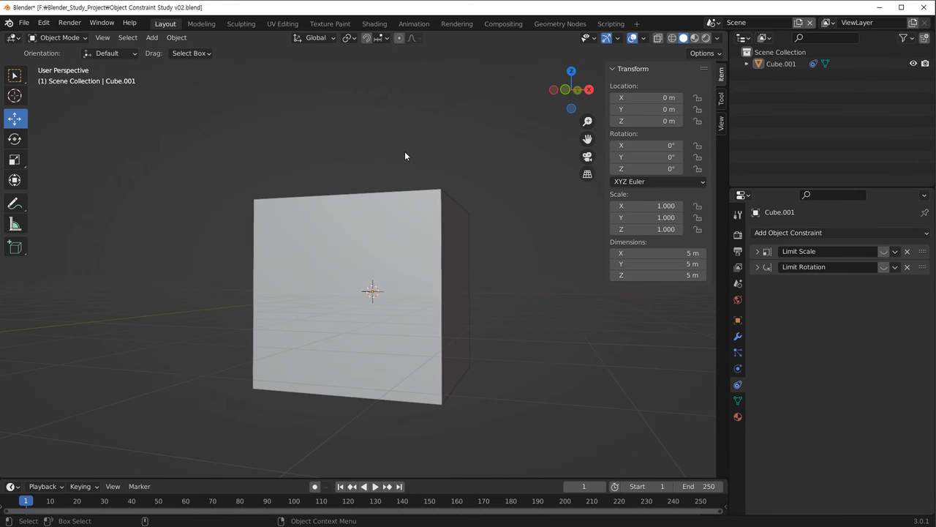
Add an ico sphere with a radius of 0.6 m and 2 subdivisions at the cube's centre
key(shift+a)
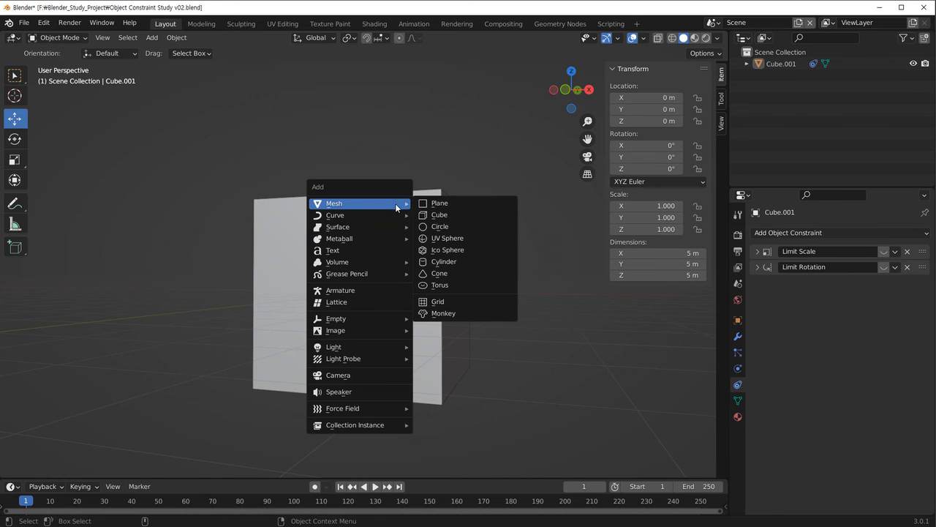
click(458, 251)
click(149, 367)
text(0.6)
key(Return)
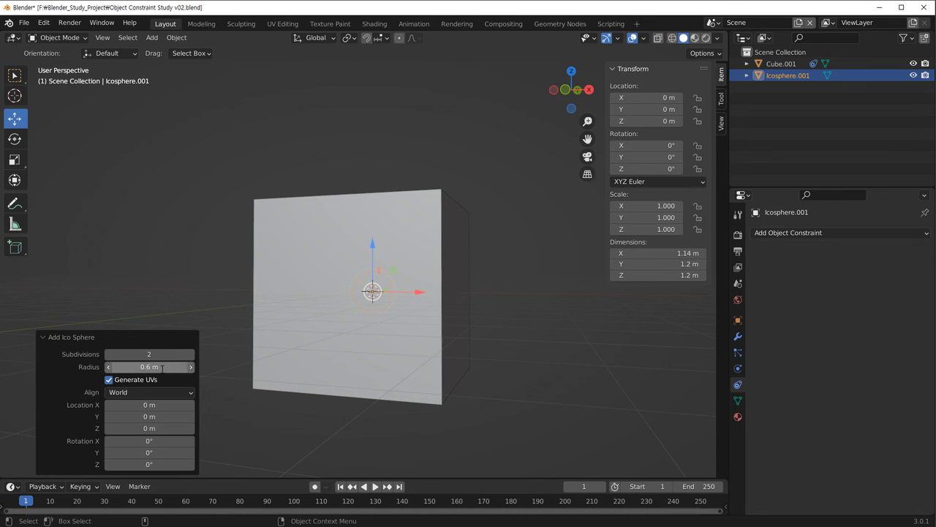
click(162, 367)
Set the cube's viewport display to Wire
click(444, 272)
middle_drag(507, 260, 490, 278)
click(529, 267)
click(464, 262)
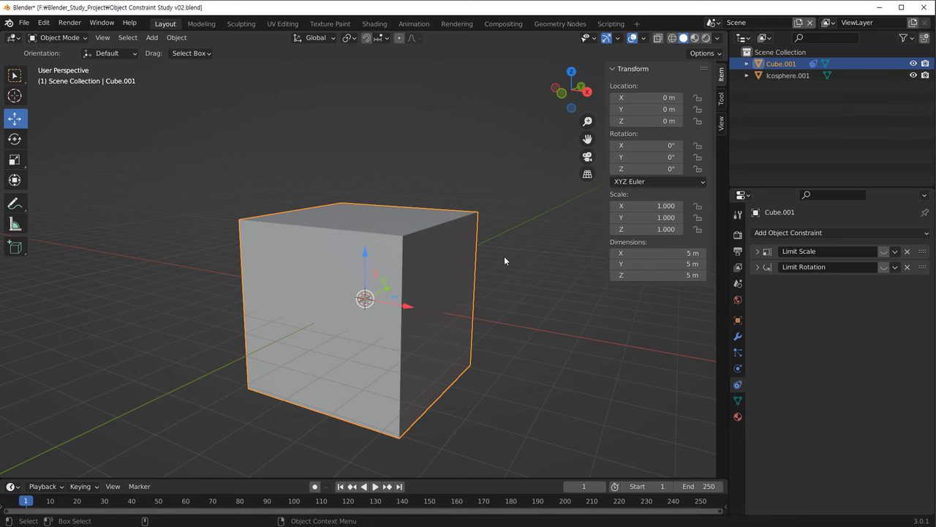
click(737, 320)
scroll(801, 371, down, 5)
click(759, 340)
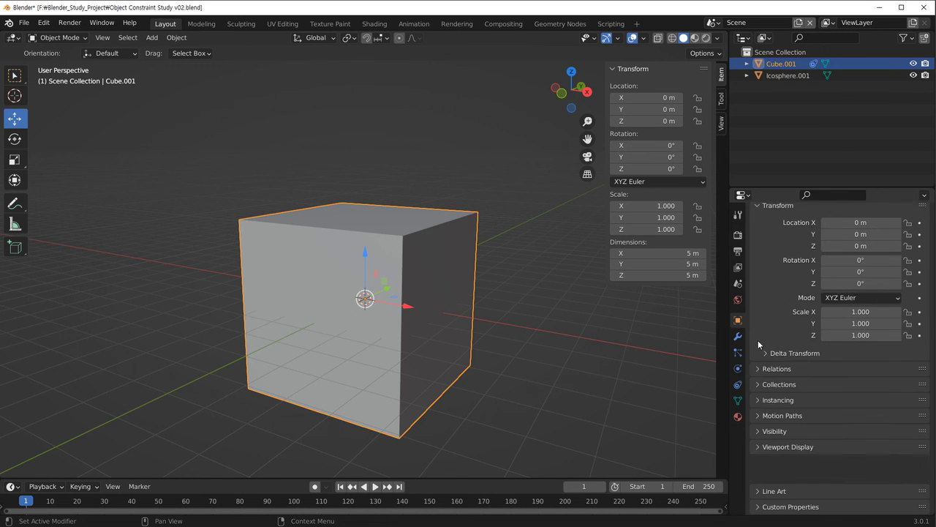
click(764, 475)
scroll(769, 461, down, 5)
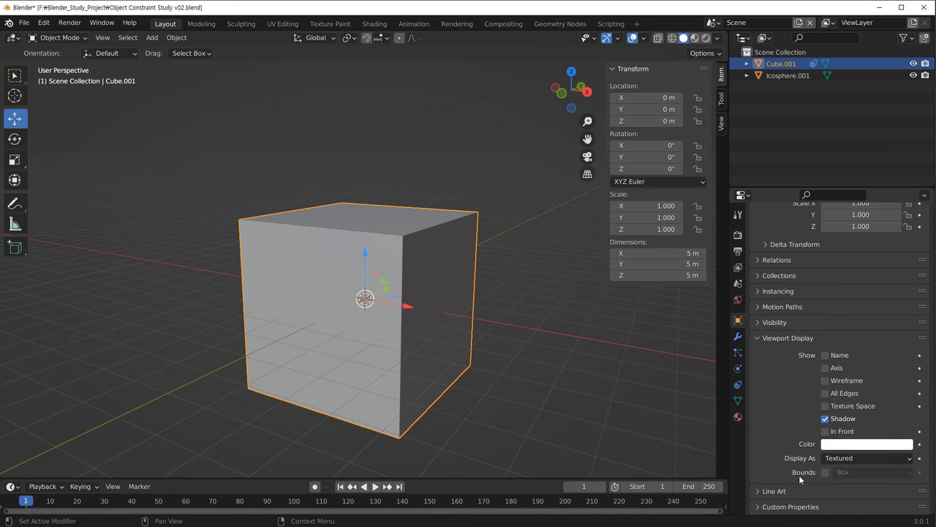
click(862, 458)
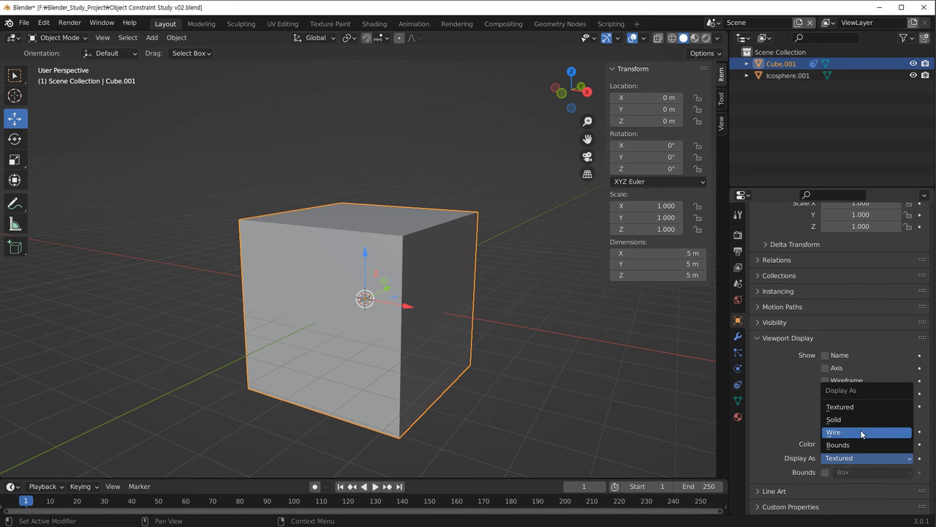
click(860, 434)
Test-move the ico sphere freely inside the wireframe cube, and cancel the move
click(557, 254)
click(375, 316)
click(361, 344)
middle_drag(361, 343, 387, 303)
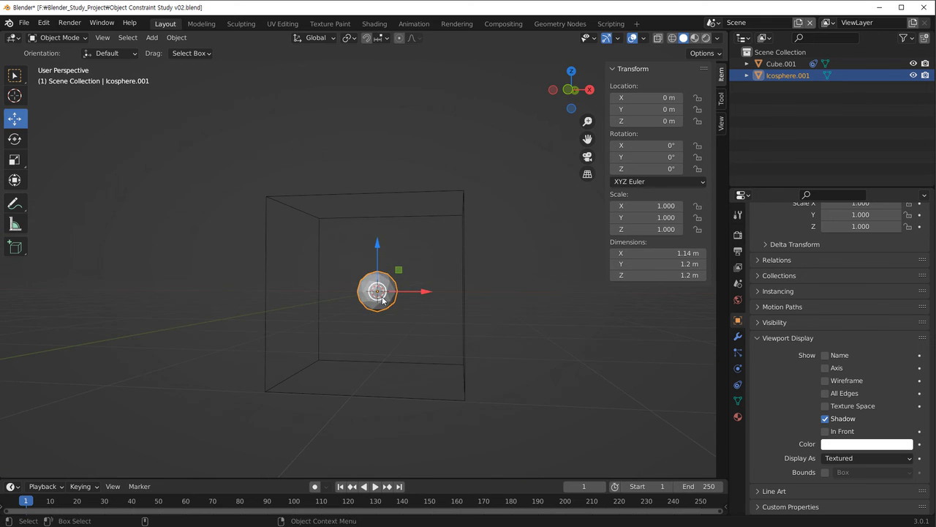
key(g)
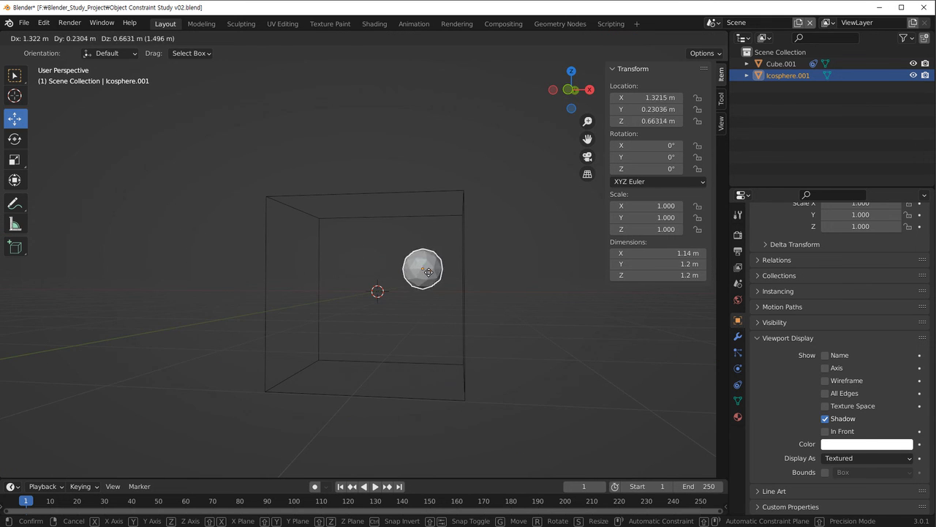
right_click(419, 271)
middle_drag(420, 271, 413, 326)
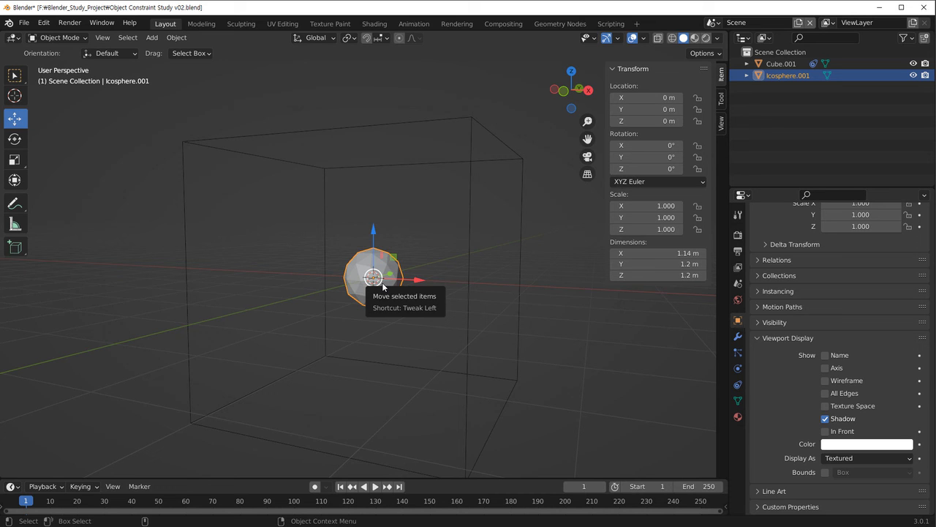
click(585, 347)
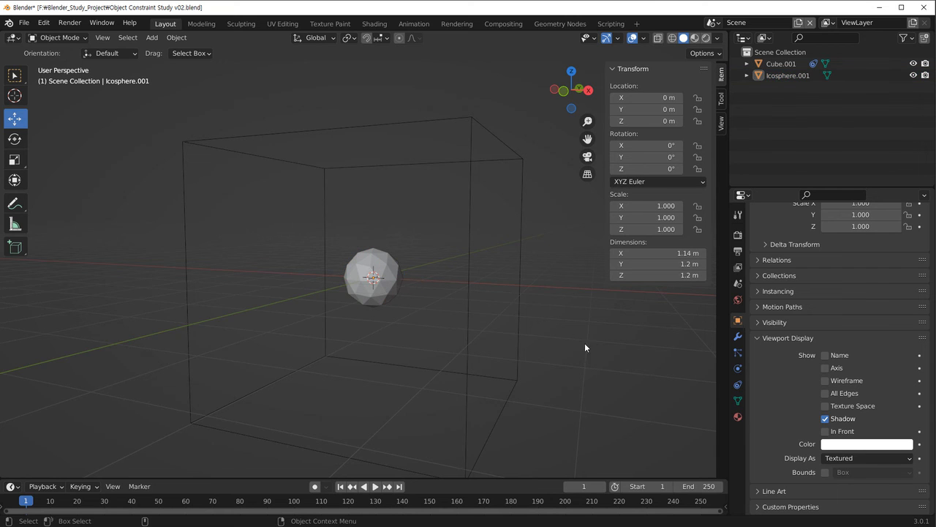
Add a Limit Location constraint to the ico sphere
click(373, 276)
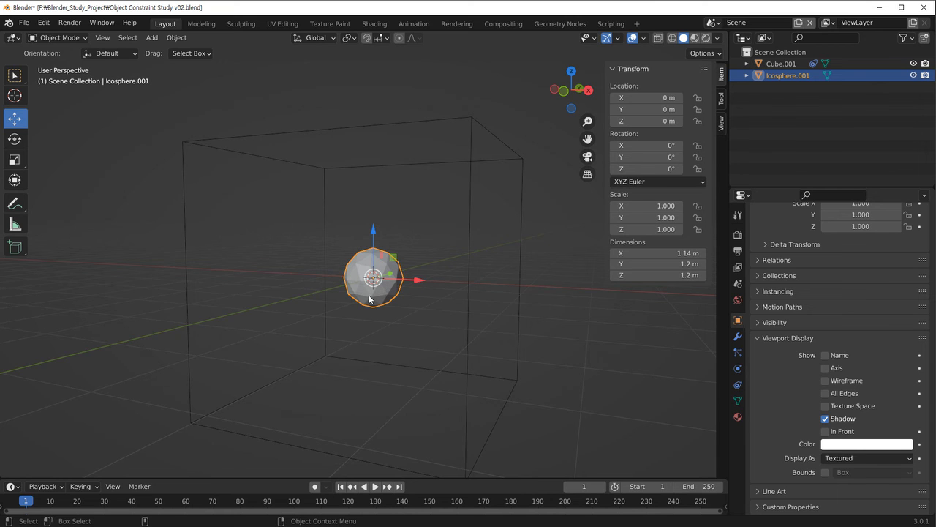
click(738, 384)
click(801, 232)
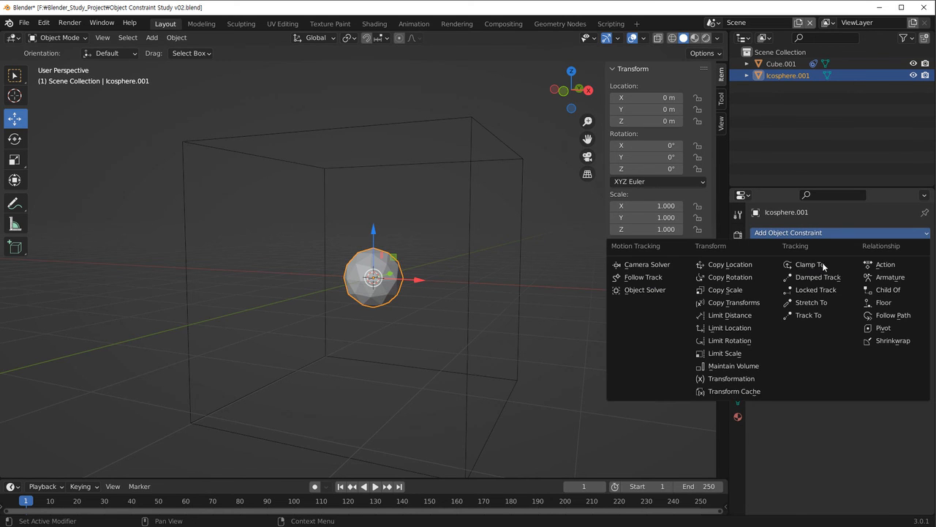
click(750, 328)
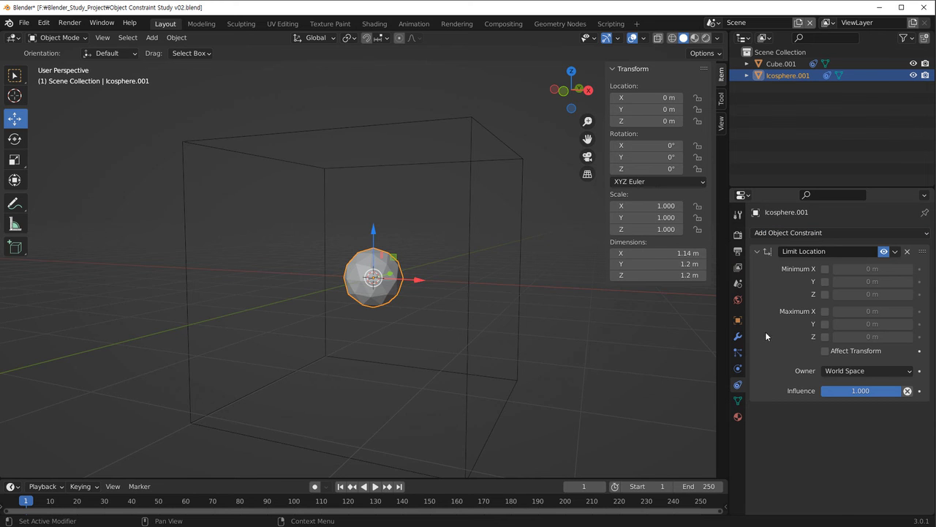
In the front view, move the ico sphere about 1.9 m along X to the inside of the cube's wall
scroll(470, 351, up, 3)
middle_drag(469, 352, 512, 362)
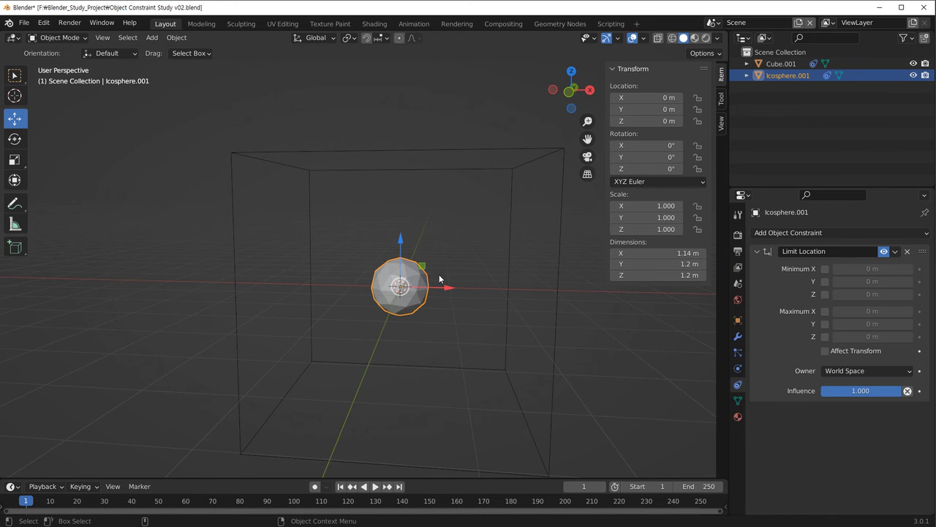
key(grave)
click(388, 249)
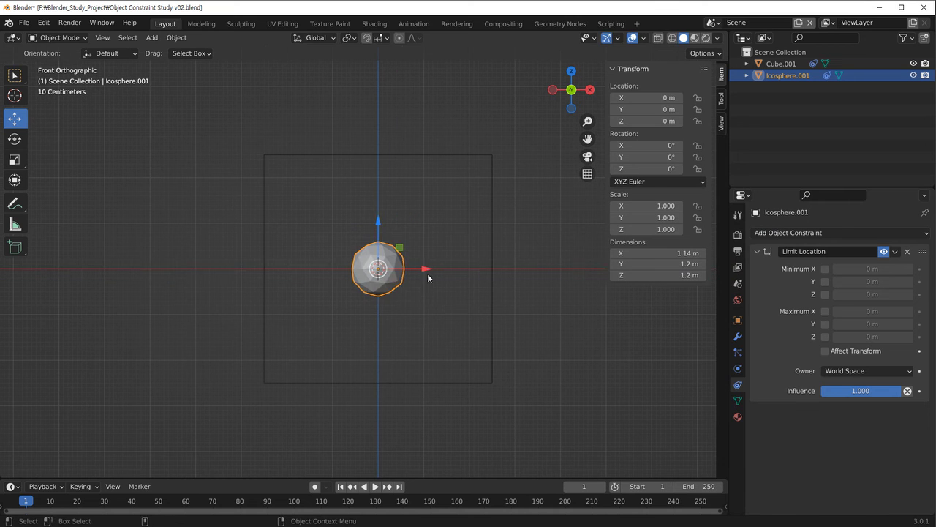
key(g)
key(x)
click(509, 272)
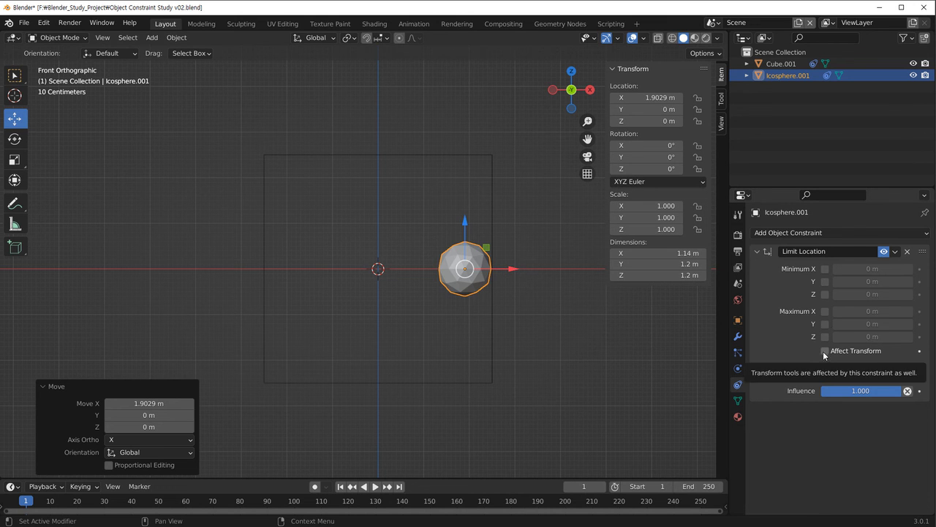
Enable the Maximum X limit of the ico sphere's Limit Location constraint and set it to 2 m
click(825, 311)
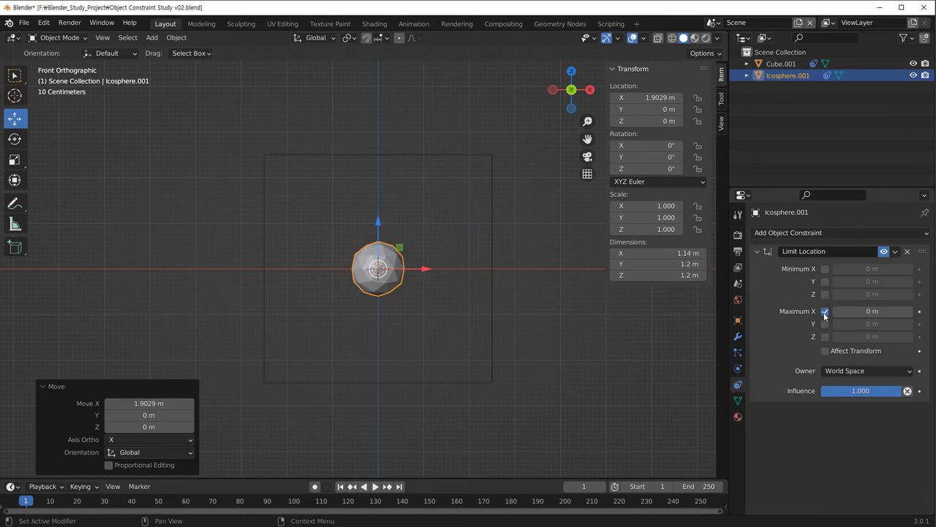
click(870, 311)
text(2)
key(Return)
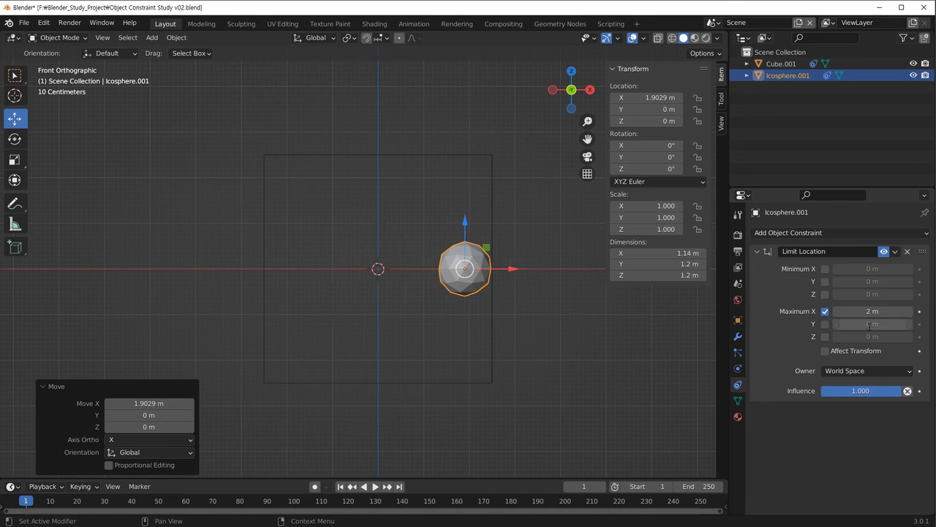
Enable the Minimum Z limit of the Limit Location constraint and set it to -2 m
click(825, 294)
click(867, 295)
key(BackSpace)
text(-2)
key(Return)
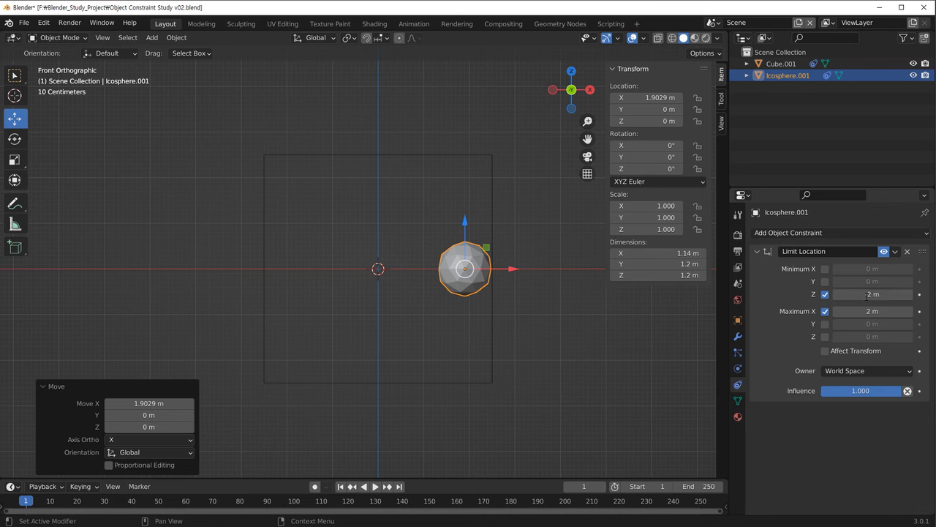
Enable the remaining Limit Location limits, with Minimum X and Y at -2 m and Maximum Y and Z at 2 m
click(825, 281)
click(825, 268)
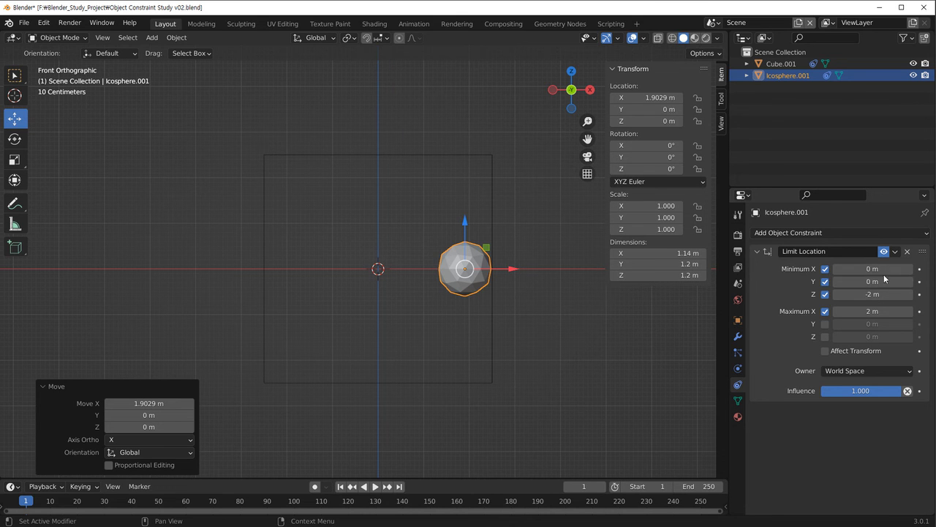
key(Tab)
text(-2)
key(Return)
key(Return)
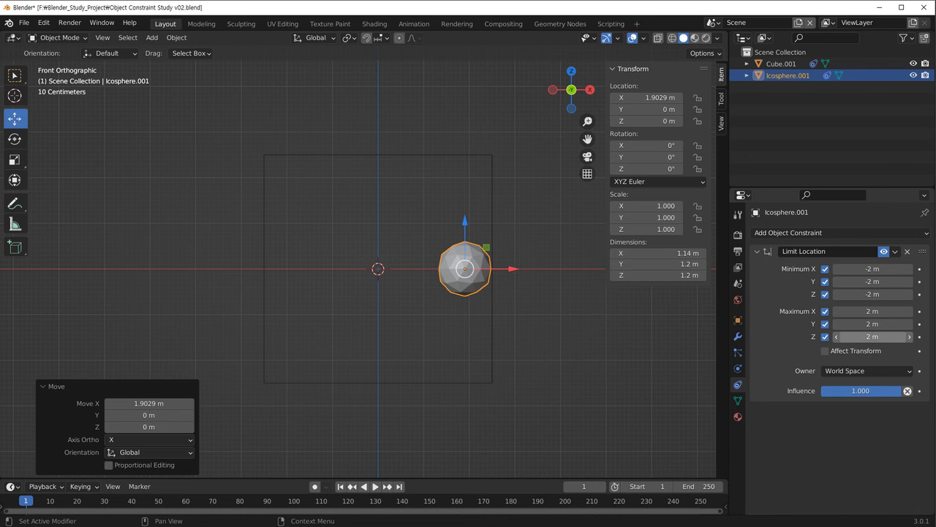
In the front view, test the limits by moving the ico sphere past the cube's wall, and place it about 2.5 m back along X
shift+middle_drag(525, 309, 551, 314)
click(555, 295)
click(488, 281)
key(g)
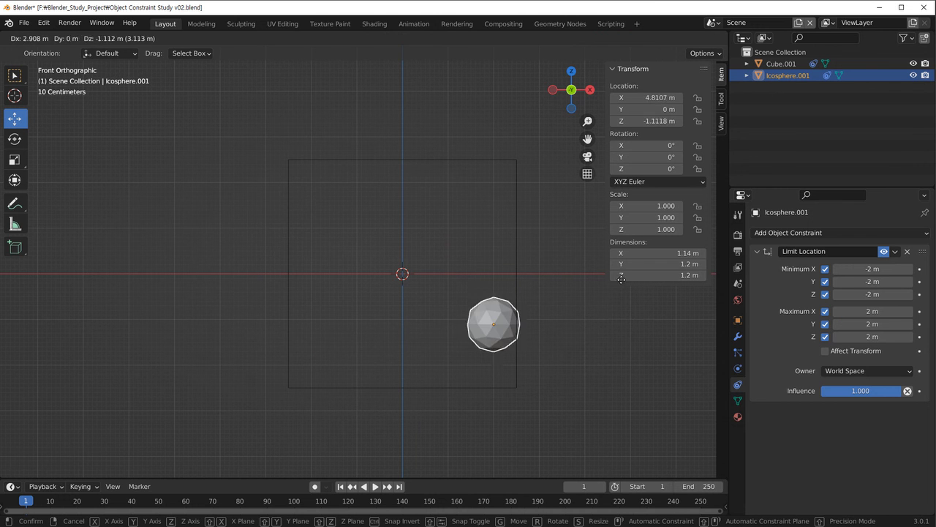
click(338, 280)
In a perspective view, move the ico sphere freely inside the cube and place it about 0.7 m lower
middle_drag(472, 302, 358, 265)
key(g)
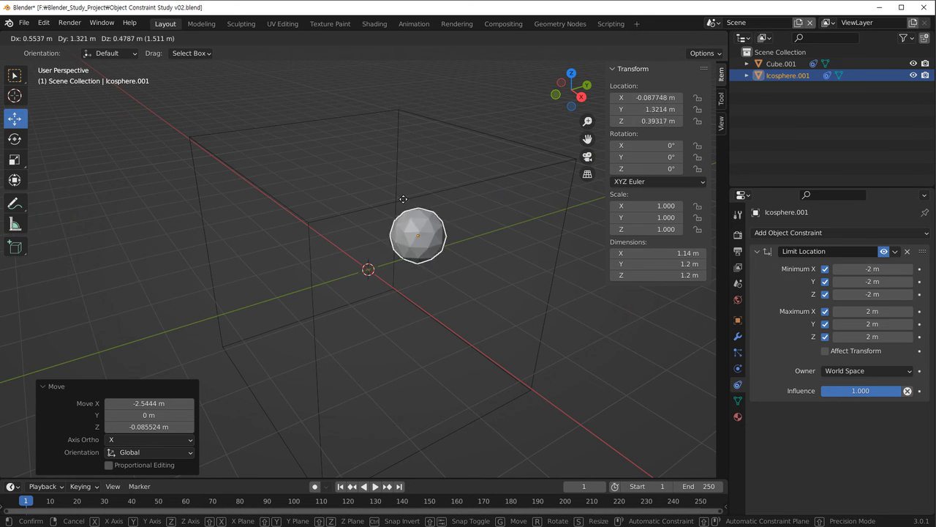
click(351, 300)
middle_drag(401, 356, 578, 376)
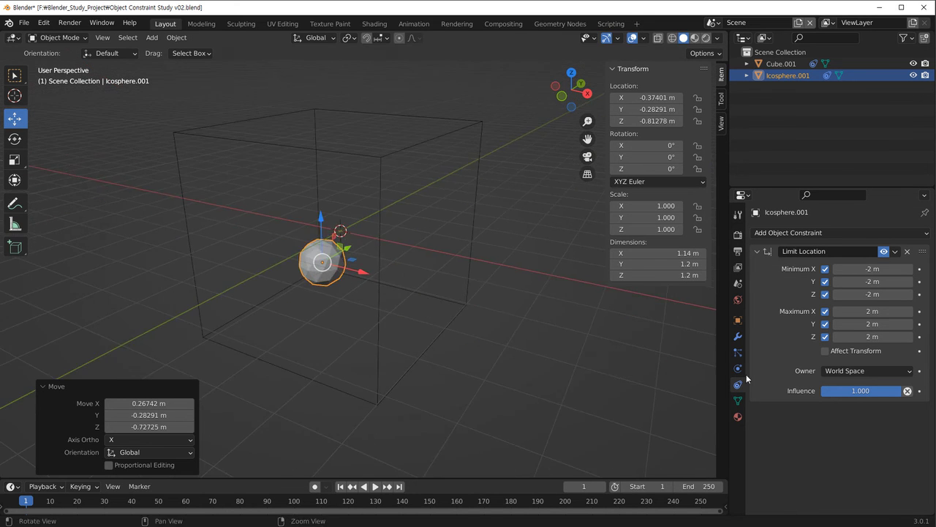
Set the Limit Location influence to 0 and move the ico sphere about 6.1 m along X, out of the cube
drag(888, 393, 812, 392)
middle_drag(348, 346, 380, 327)
key(g)
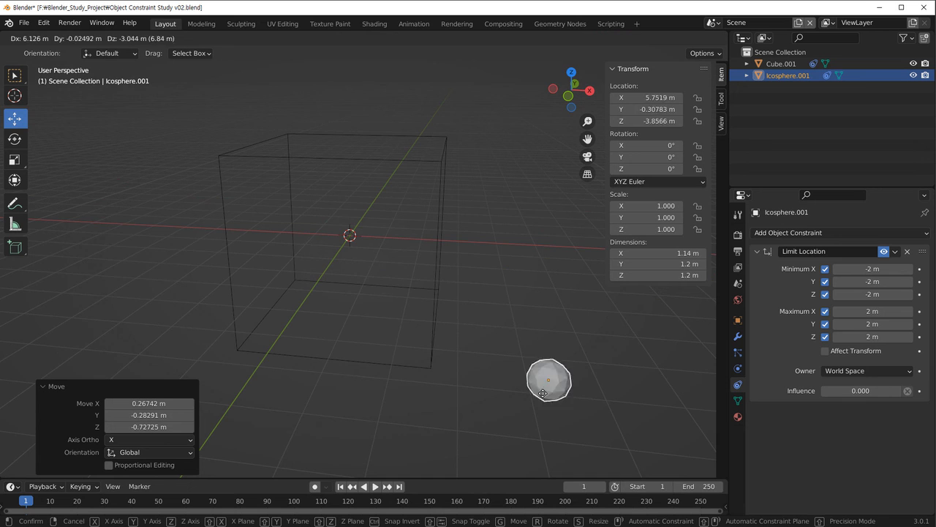
click(552, 323)
middle_drag(552, 323, 442, 360)
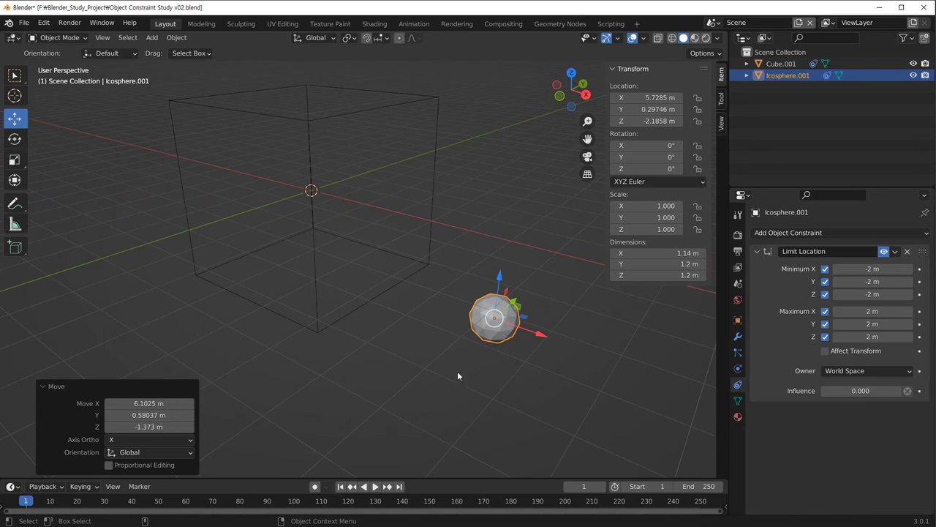
Restore the Limit Location influence to 1 and move the ico sphere back near the cube's centre
drag(824, 390, 903, 390)
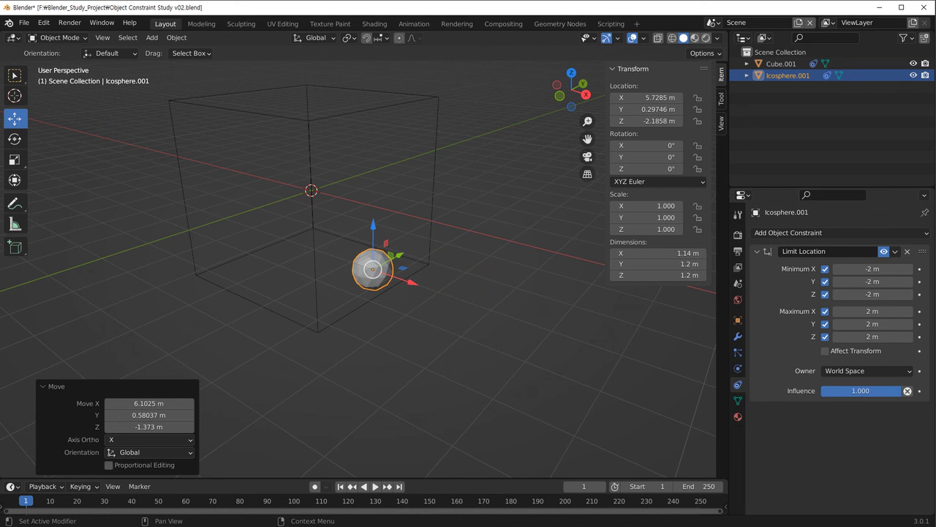
middle_drag(332, 289, 402, 293)
key(g)
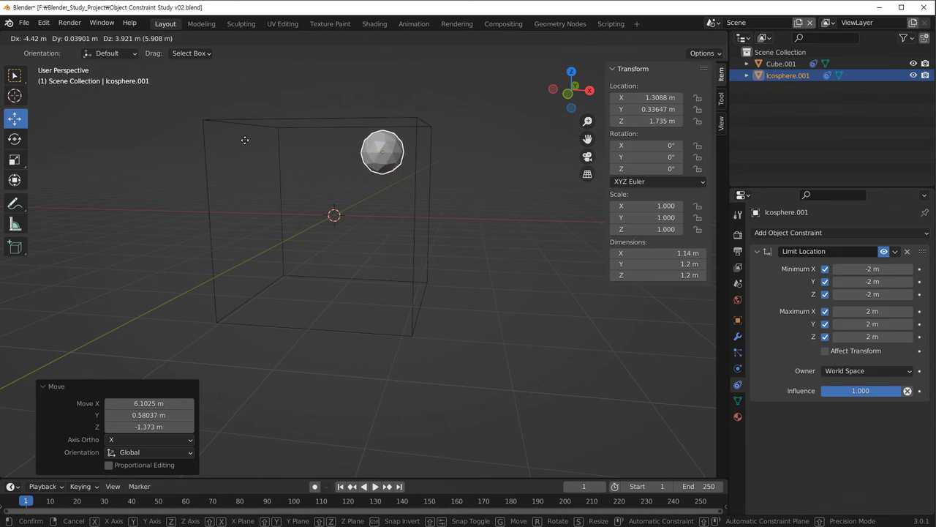
click(323, 226)
middle_drag(323, 226, 420, 305)
scroll(432, 329, up, 3)
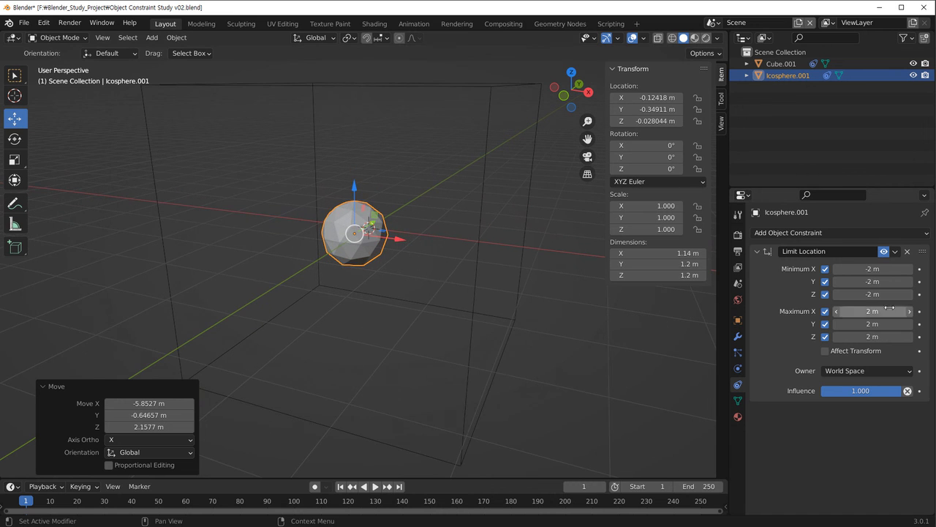
Test-move the ico sphere repeatedly against the location limits, leaving its location values beyond them at about X 4.8 m and Z -3.5 m
key(g)
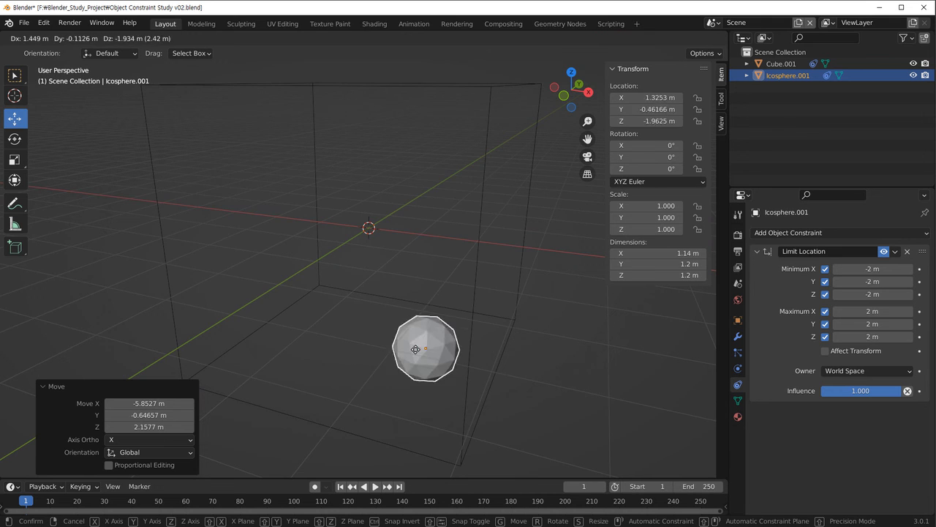
click(637, 355)
scroll(556, 385, down, 4)
scroll(439, 322, up, 2)
key(g)
click(406, 315)
key(g)
click(491, 338)
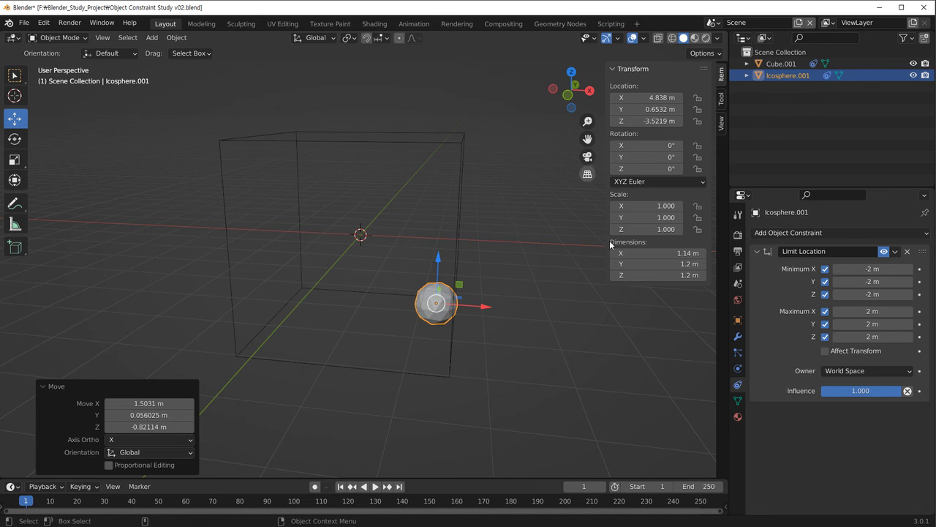
Enable Affect Transform on the Limit Location constraint and test moving the ico sphere past the limits and back near the cube's centre
click(827, 352)
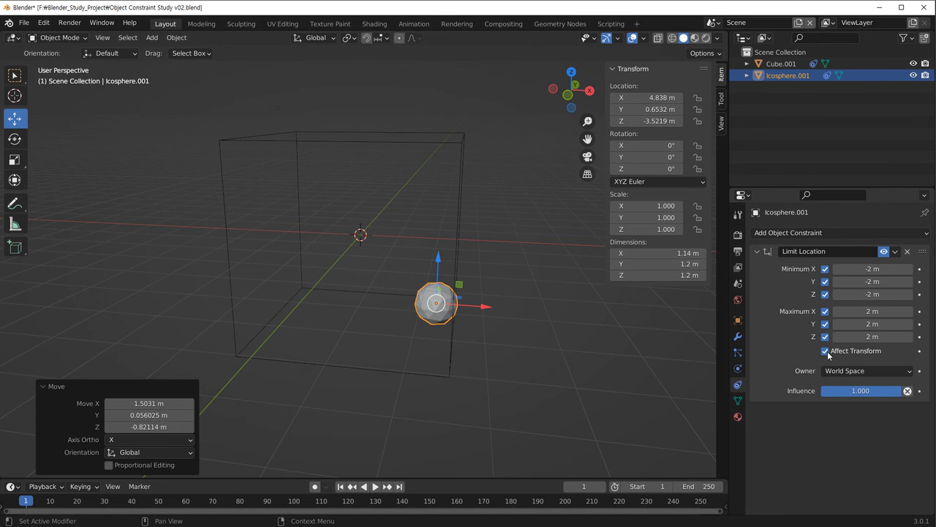
drag(448, 314, 540, 314)
middle_drag(427, 283, 411, 326)
drag(436, 302, 543, 300)
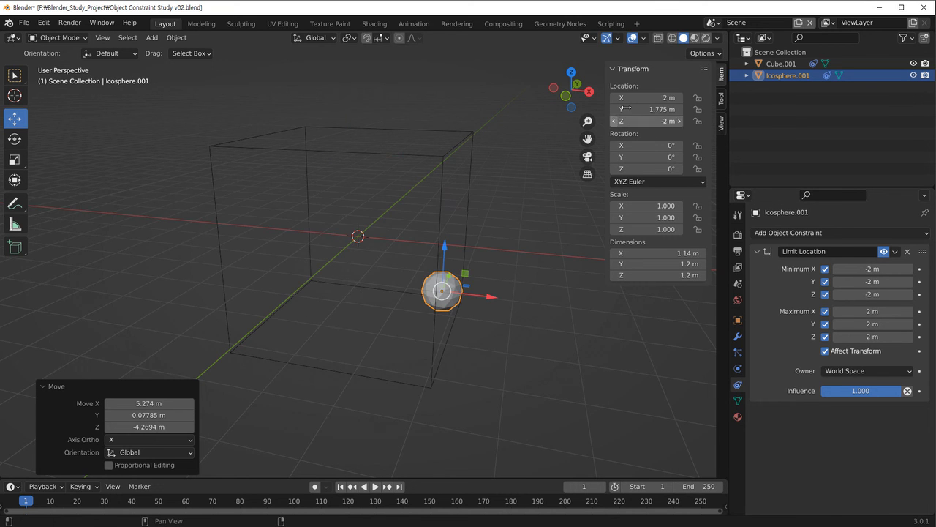
drag(437, 292, 368, 291)
middle_drag(368, 291, 453, 319)
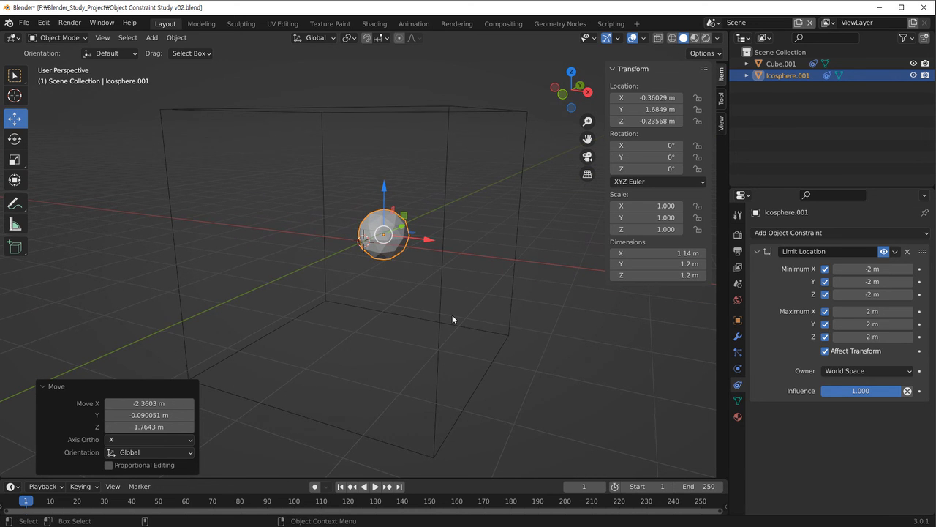